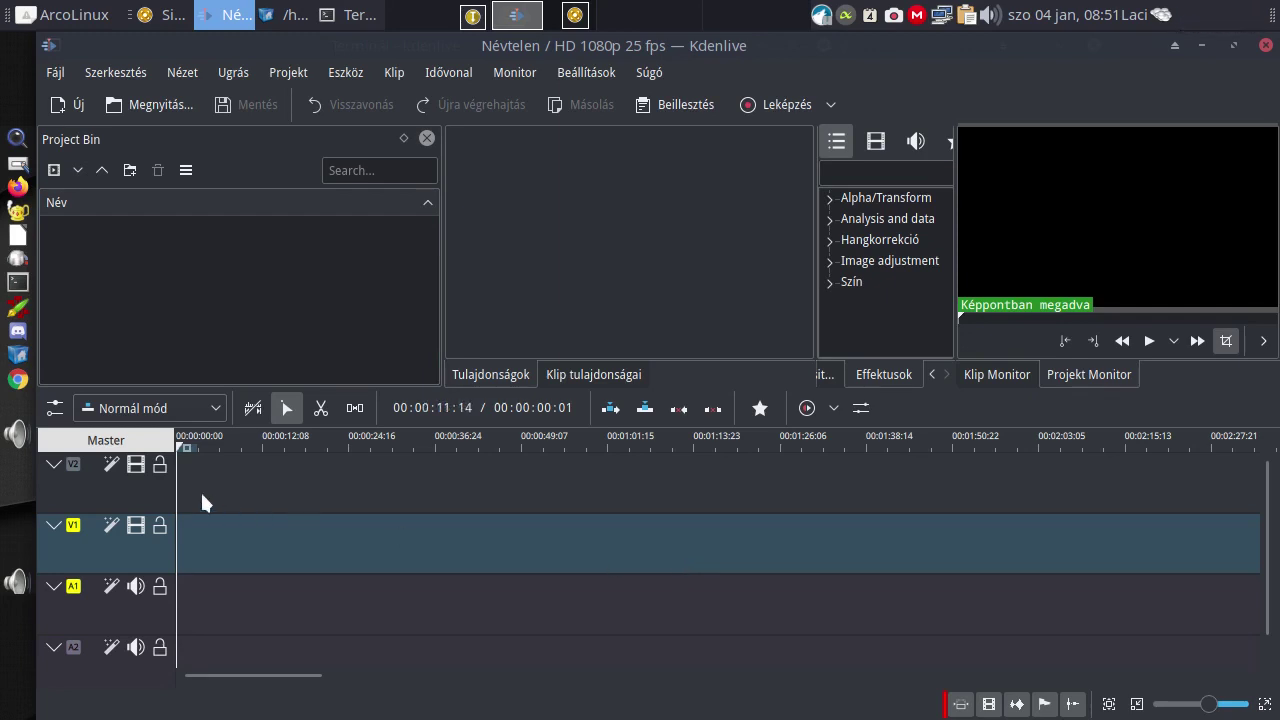
Insert three AV tracks into the timeline above the existing V2 track.
{"action": "right_click", "coordinate": [59, 485]}
{"action": "left_click", "coordinate": [153, 503]}
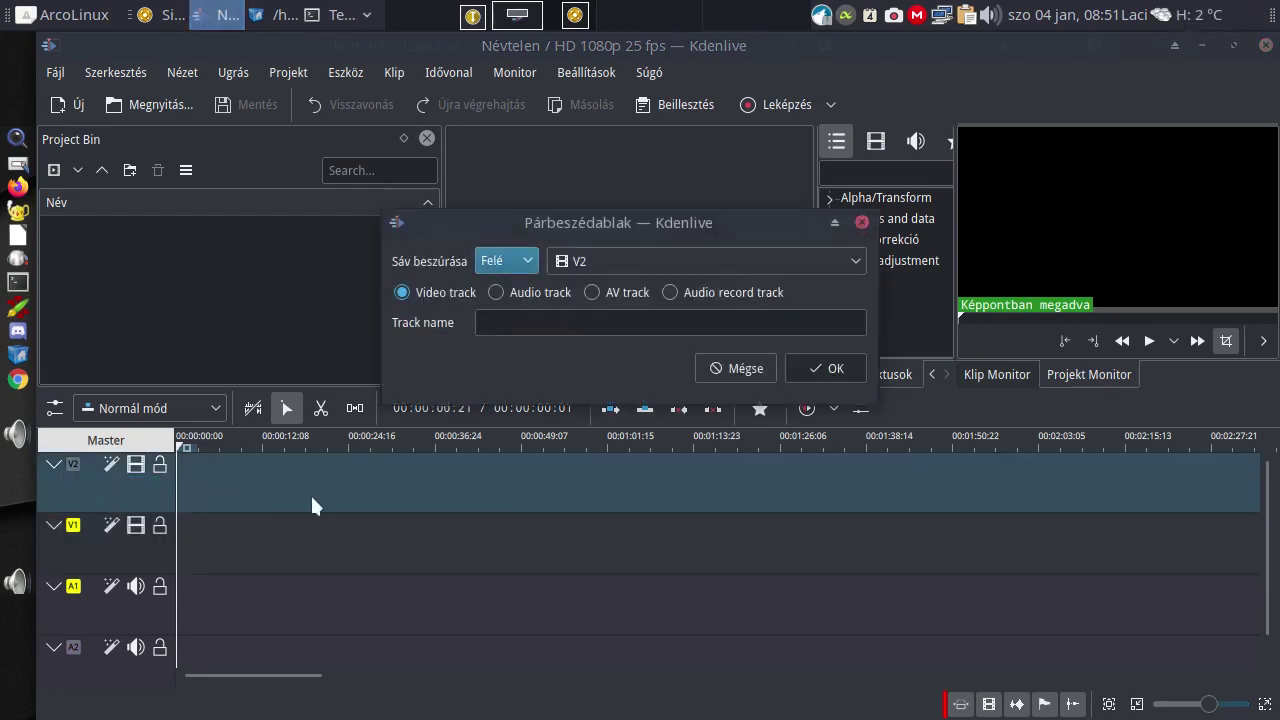
{"action": "left_click", "coordinate": [592, 292]}
{"action": "left_click", "coordinate": [835, 368]}
{"action": "right_click", "coordinate": [100, 526]}
{"action": "left_click", "coordinate": [163, 531]}
{"action": "left_click", "coordinate": [592, 290]}
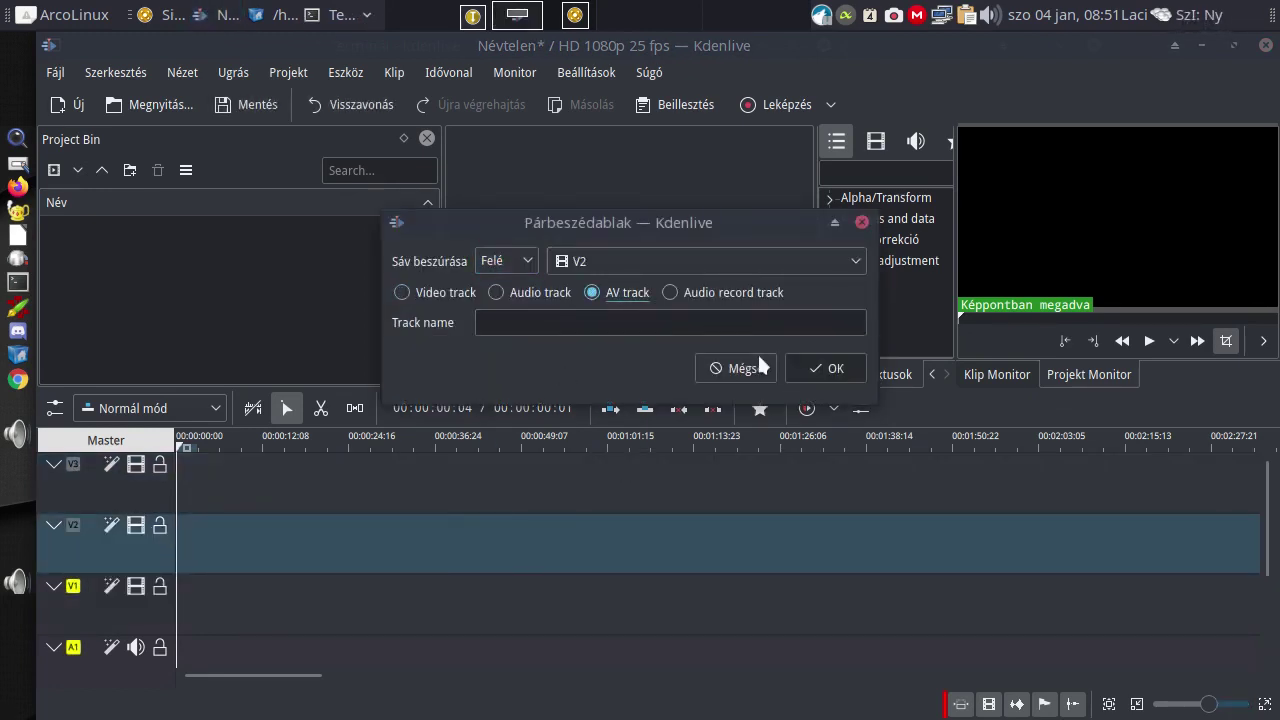
{"action": "left_click", "coordinate": [823, 367]}
{"action": "right_click", "coordinate": [122, 556]}
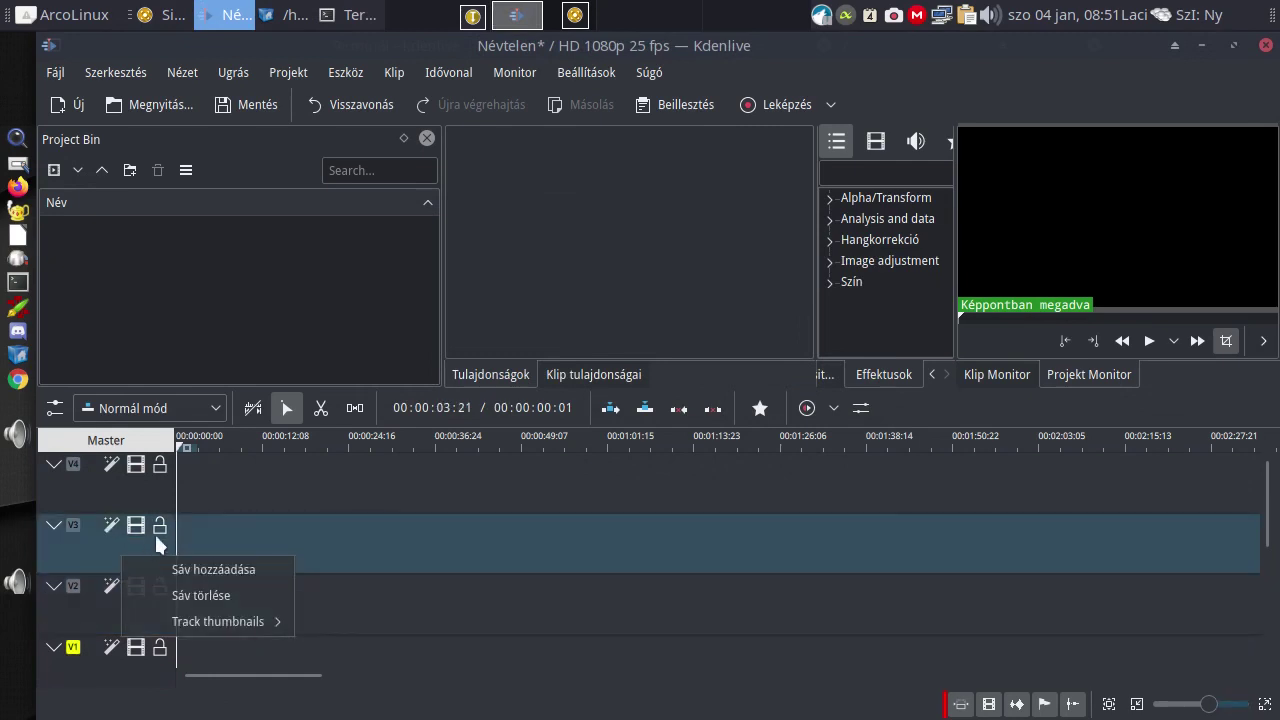
{"action": "left_click", "coordinate": [200, 567]}
{"action": "left_click", "coordinate": [613, 292]}
{"action": "left_click", "coordinate": [820, 368]}
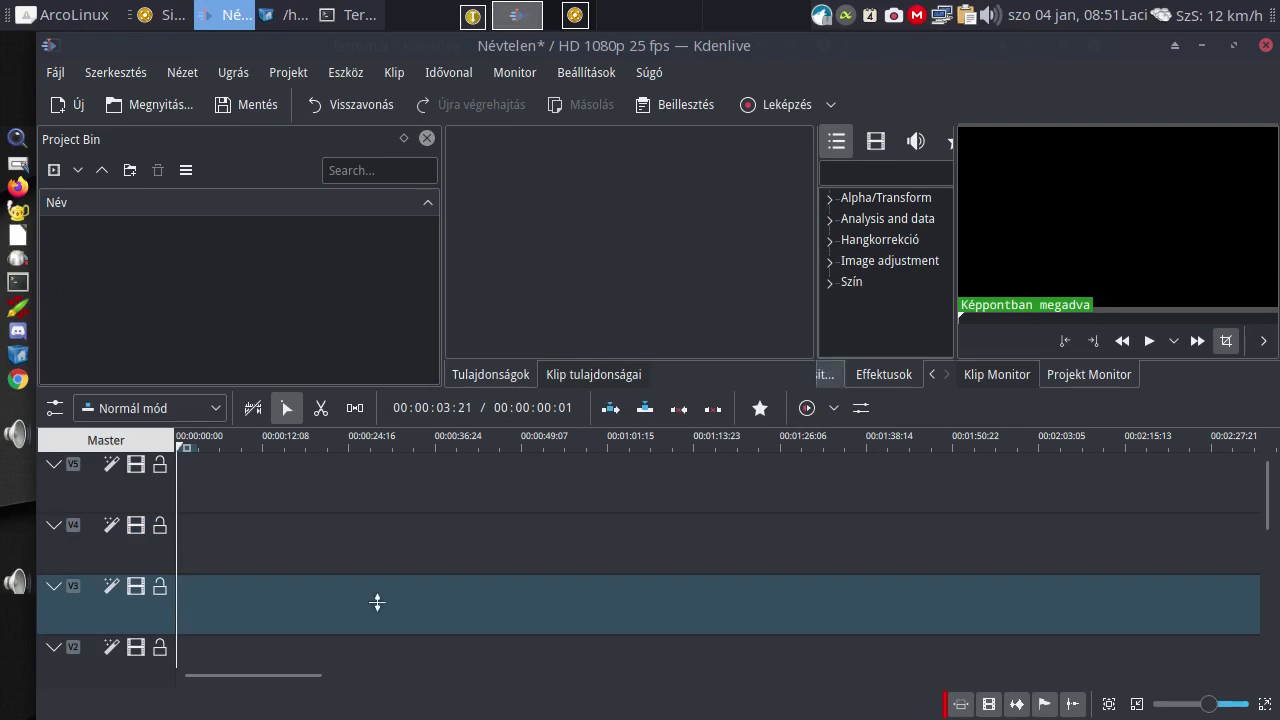
Collapse the empty video tracks V5, V4, V3 and V2 in the timeline.
{"action": "left_click", "coordinate": [54, 464]}
{"action": "left_click", "coordinate": [52, 488]}
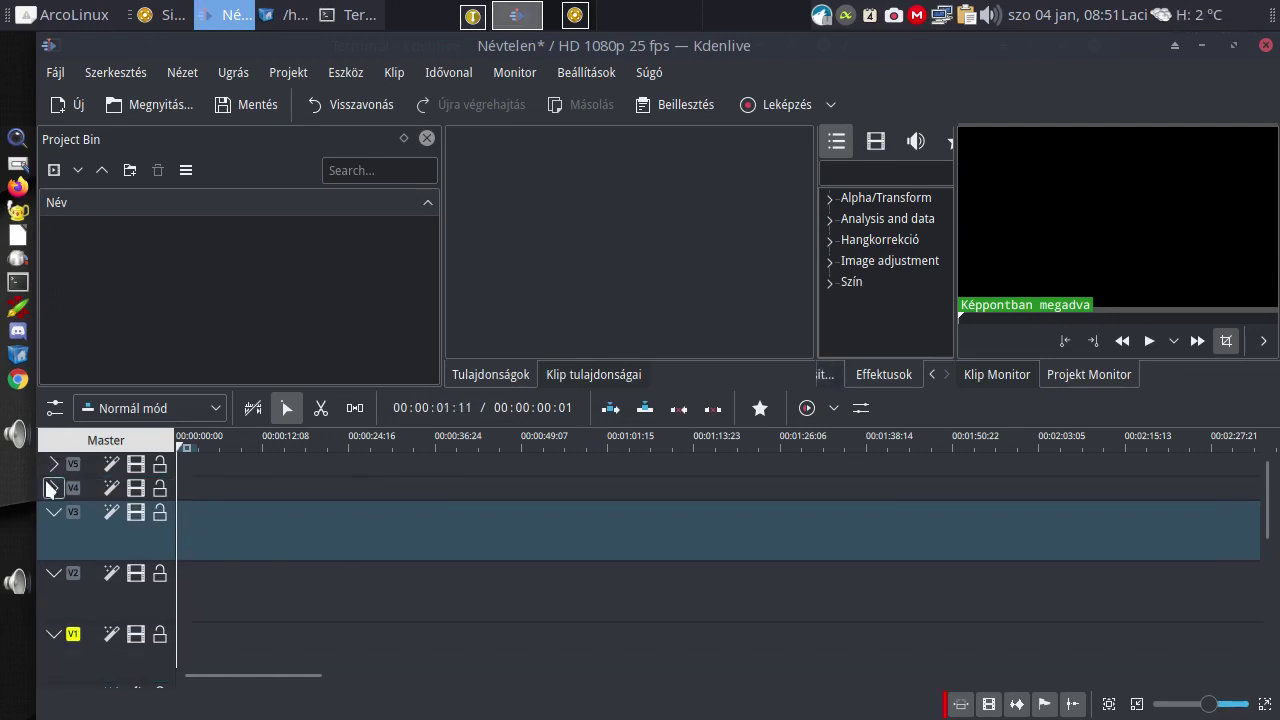
{"action": "left_click", "coordinate": [54, 512]}
{"action": "left_click", "coordinate": [52, 536]}
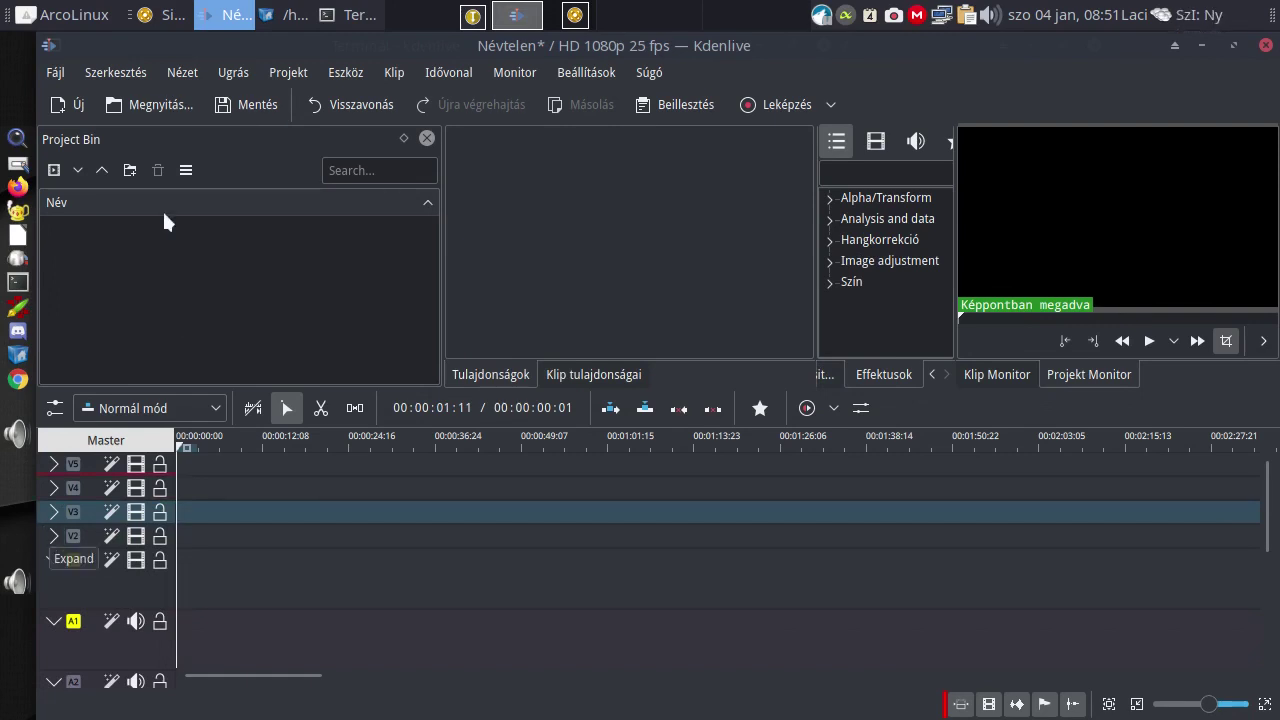
Import all video and music files from the MLV folder into the project bin and switch the project to the suggested 59.94 fps profile.
{"action": "left_click", "coordinate": [287, 14]}
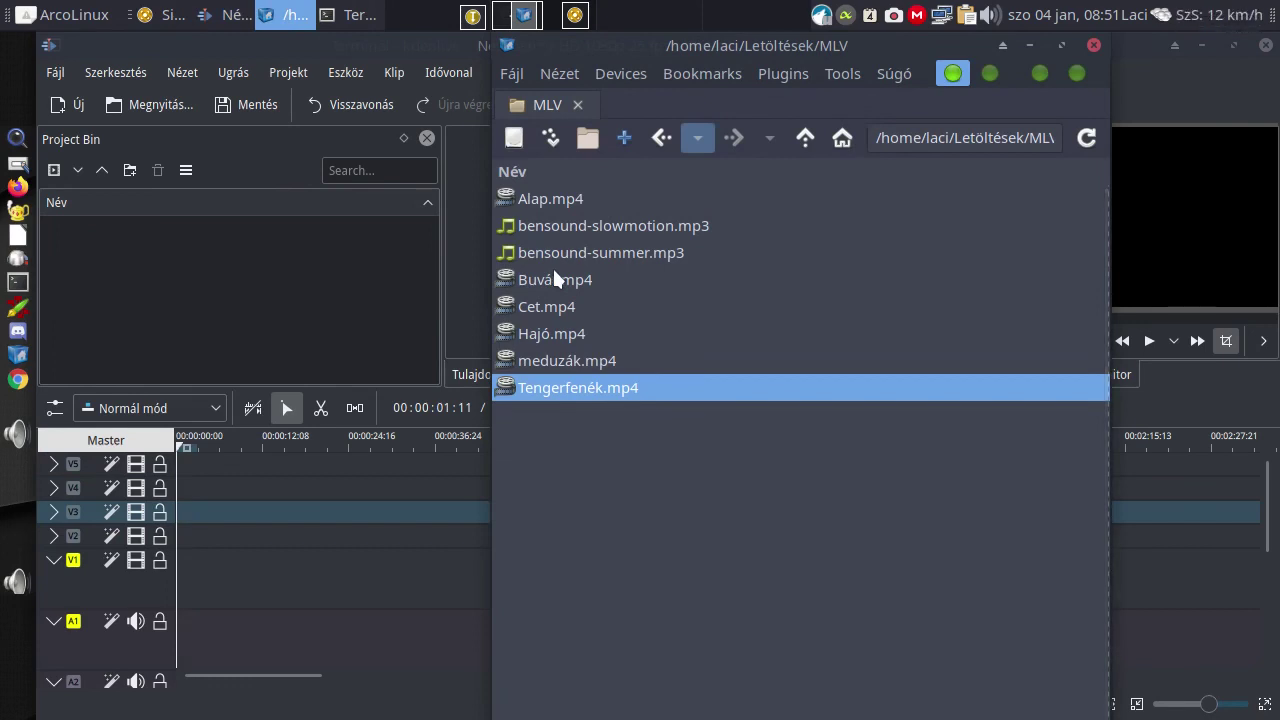
{"action": "left_click", "coordinate": [549, 306], "text": "ctrl"}
{"action": "key", "text": "ctrl+a"}
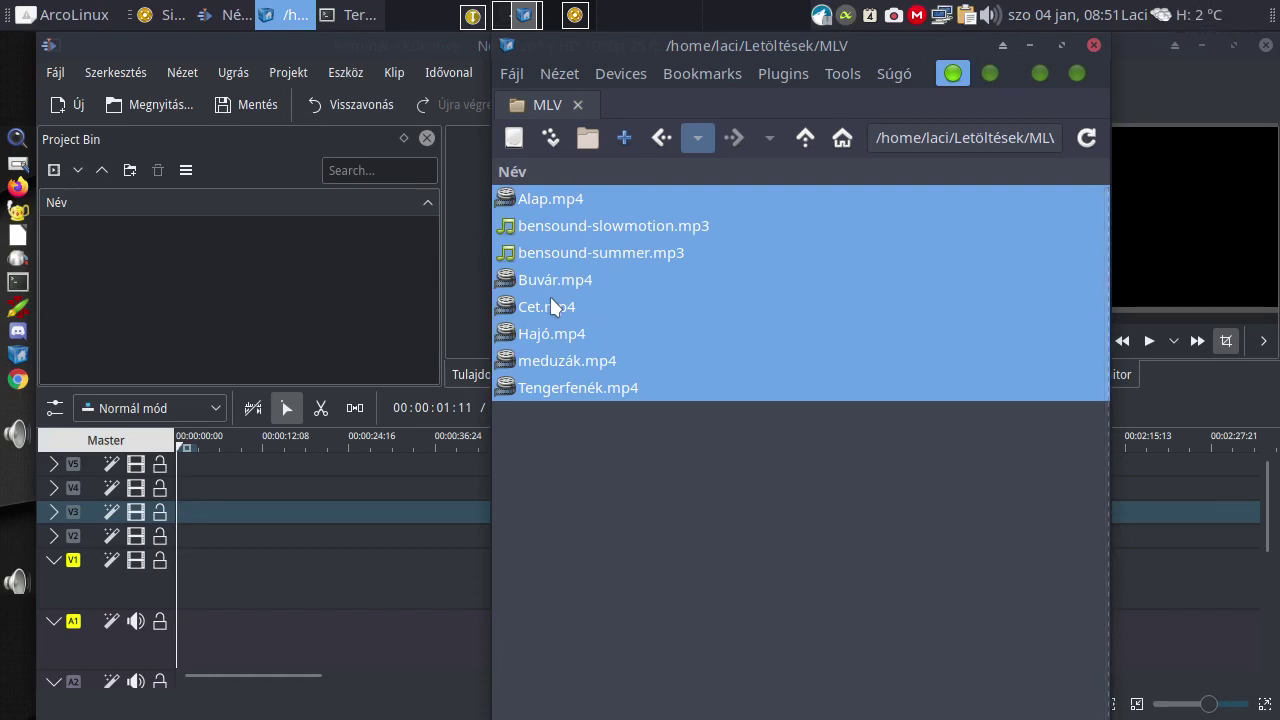
{"action": "left_click_drag", "start_coordinate": [549, 306], "coordinate": [213, 284]}
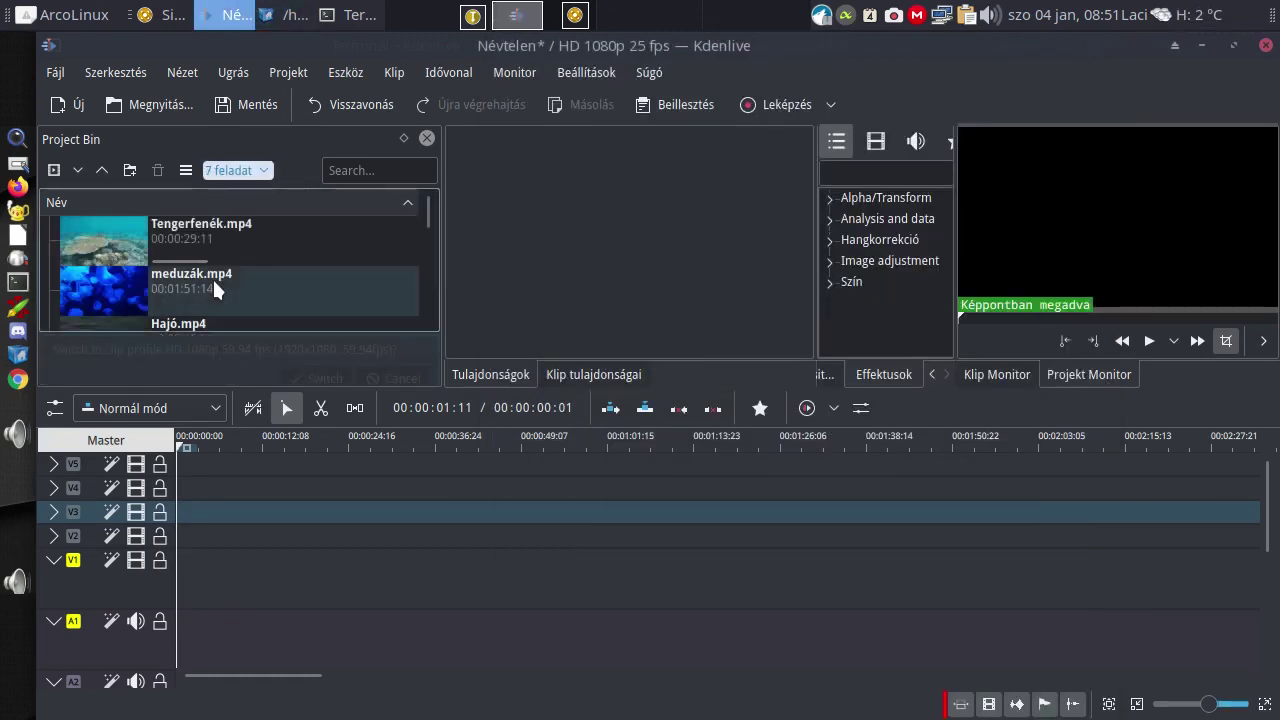
{"action": "left_click", "coordinate": [323, 358]}
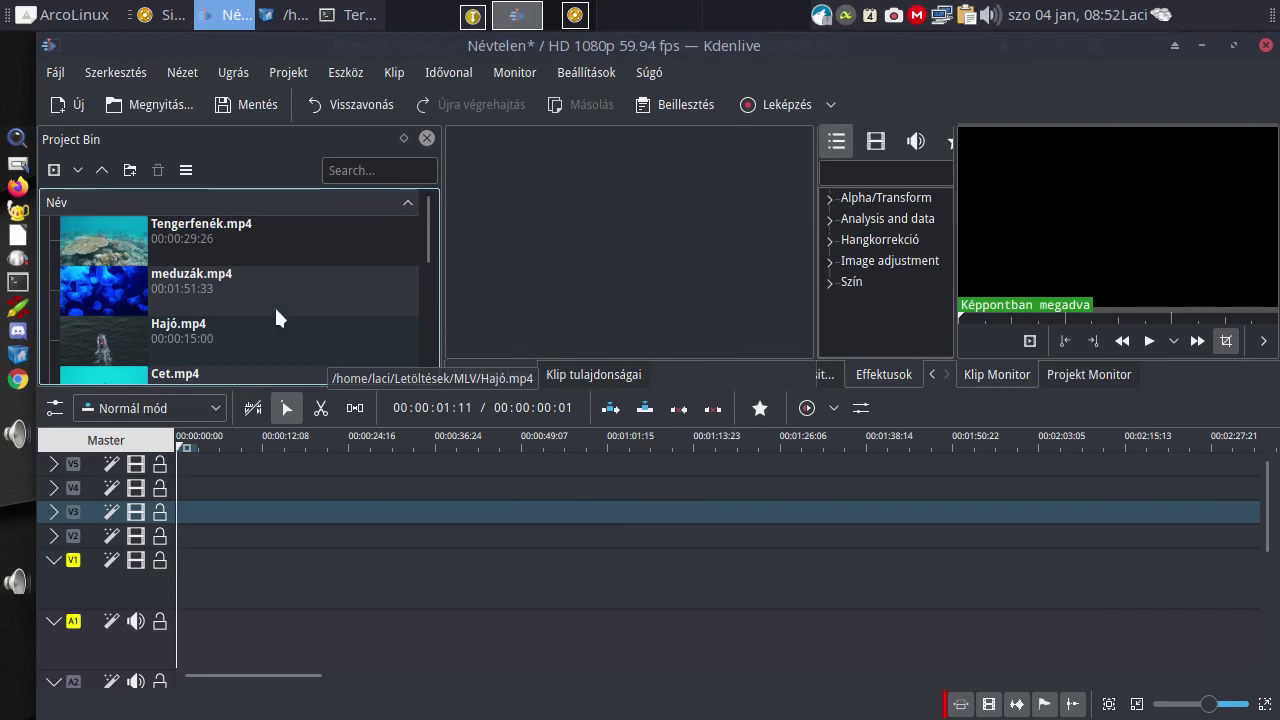
Save the project as mlv_2 in the Letöltések/MLV folder.
{"action": "left_click", "coordinate": [256, 110]}
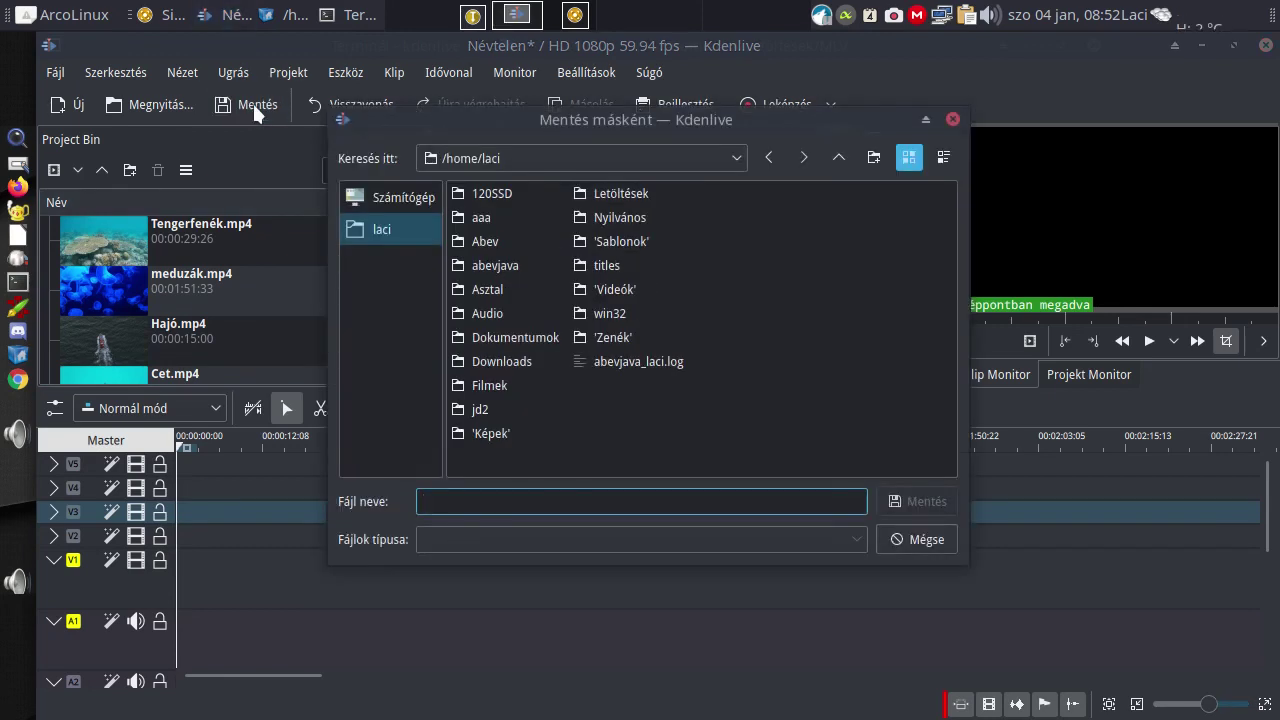
{"action": "double_click", "coordinate": [628, 200]}
{"action": "left_click", "coordinate": [528, 288]}
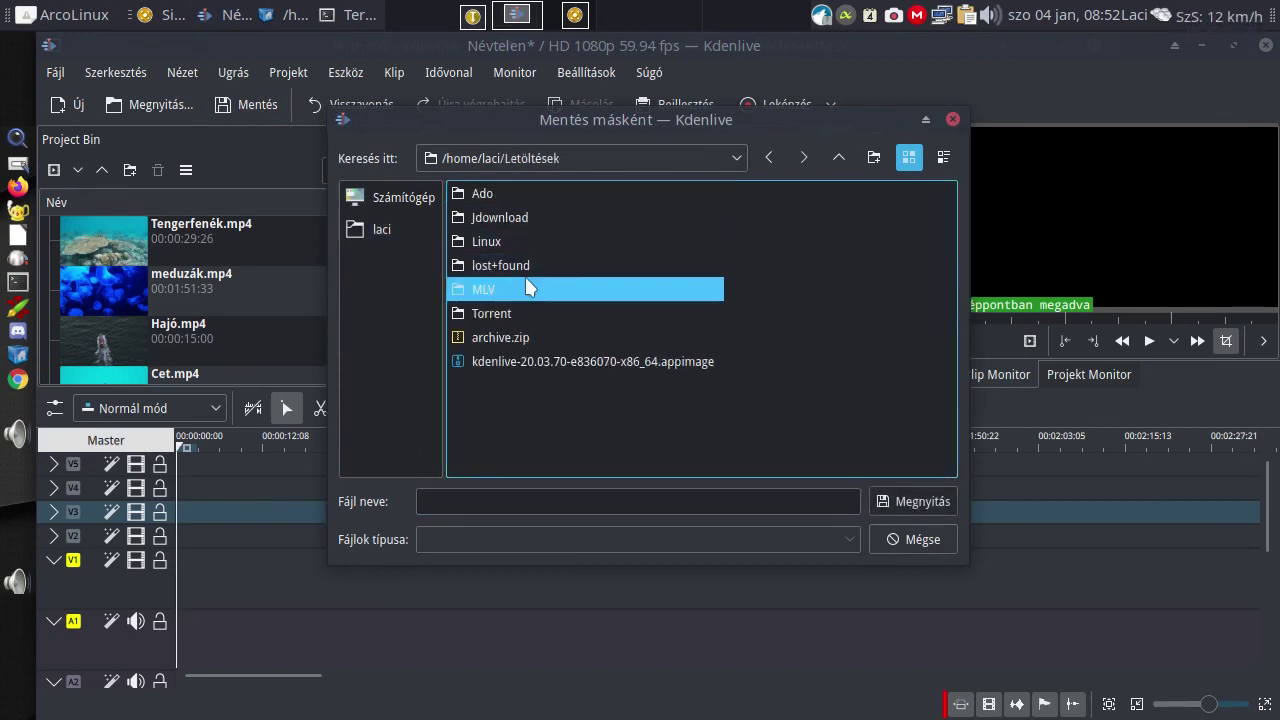
{"action": "double_click", "coordinate": [528, 288]}
{"action": "left_click", "coordinate": [539, 513]}
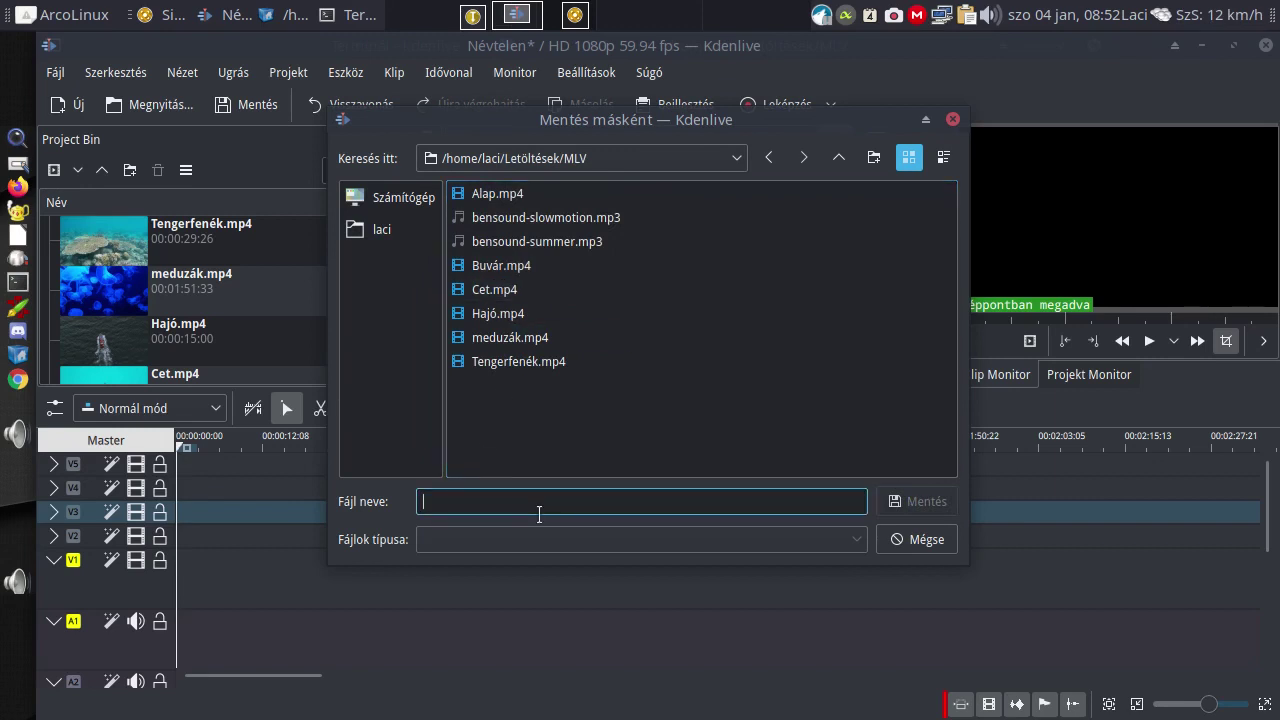
{"action": "type", "text": "mlv_2"}
{"action": "key", "text": "Return"}
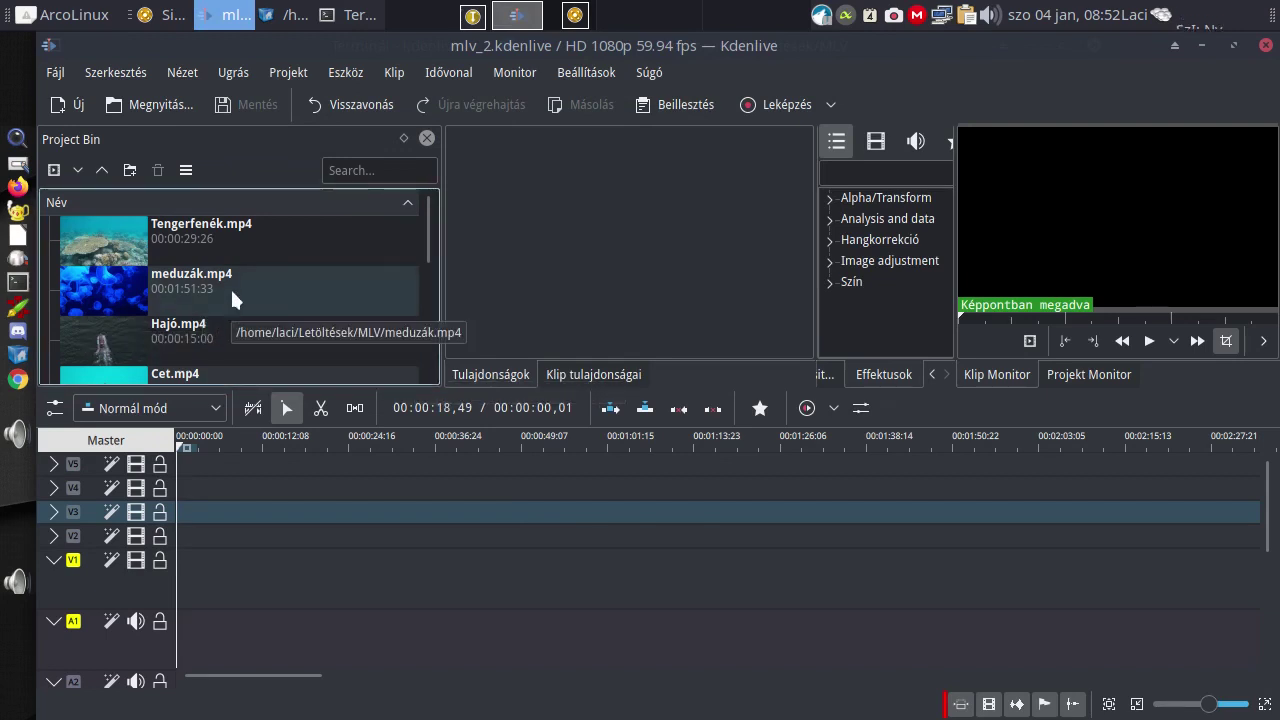
Place Alap.mp4 at the start of track V1 and delete its ungrouped audio part from track A1.
{"action": "scroll", "coordinate": [230, 278], "scroll_direction": "down", "scroll_amount": 5}
{"action": "left_click_drag", "start_coordinate": [126, 335], "coordinate": [178, 570]}
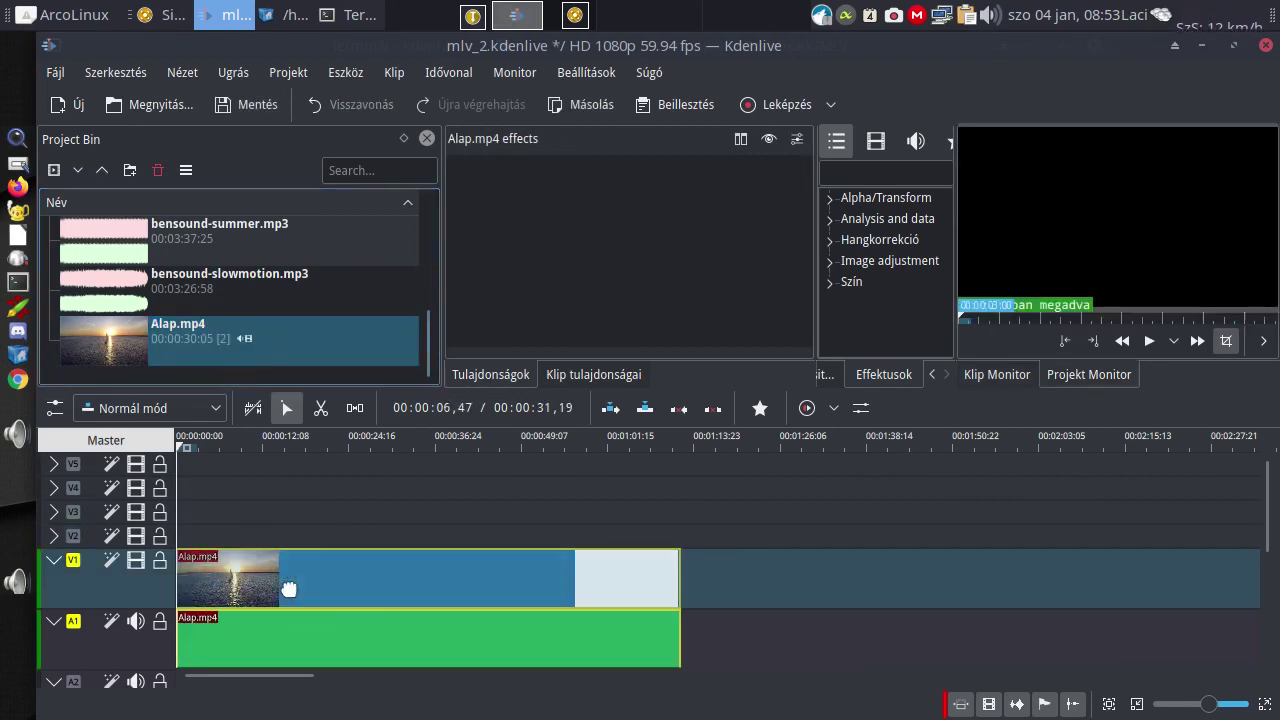
{"action": "right_click", "coordinate": [359, 576]}
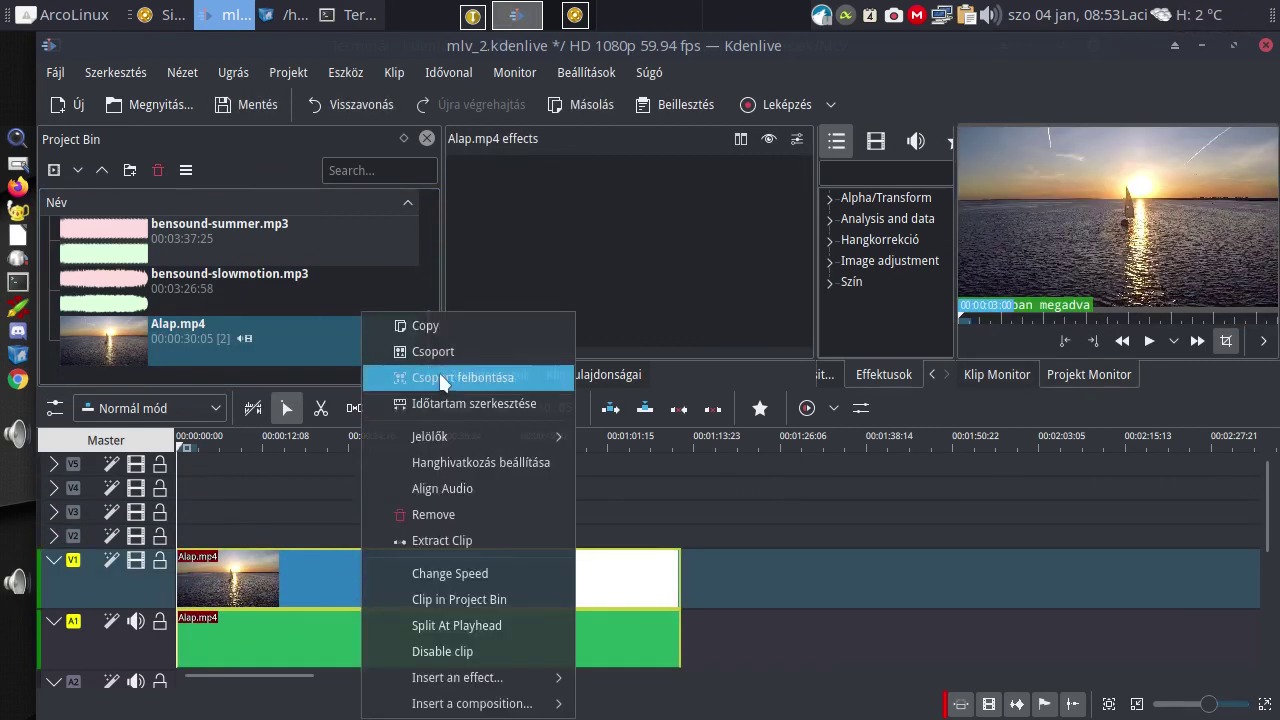
{"action": "left_click", "coordinate": [347, 591]}
{"action": "scroll", "coordinate": [330, 630], "scroll_direction": "down", "scroll_amount": 2}
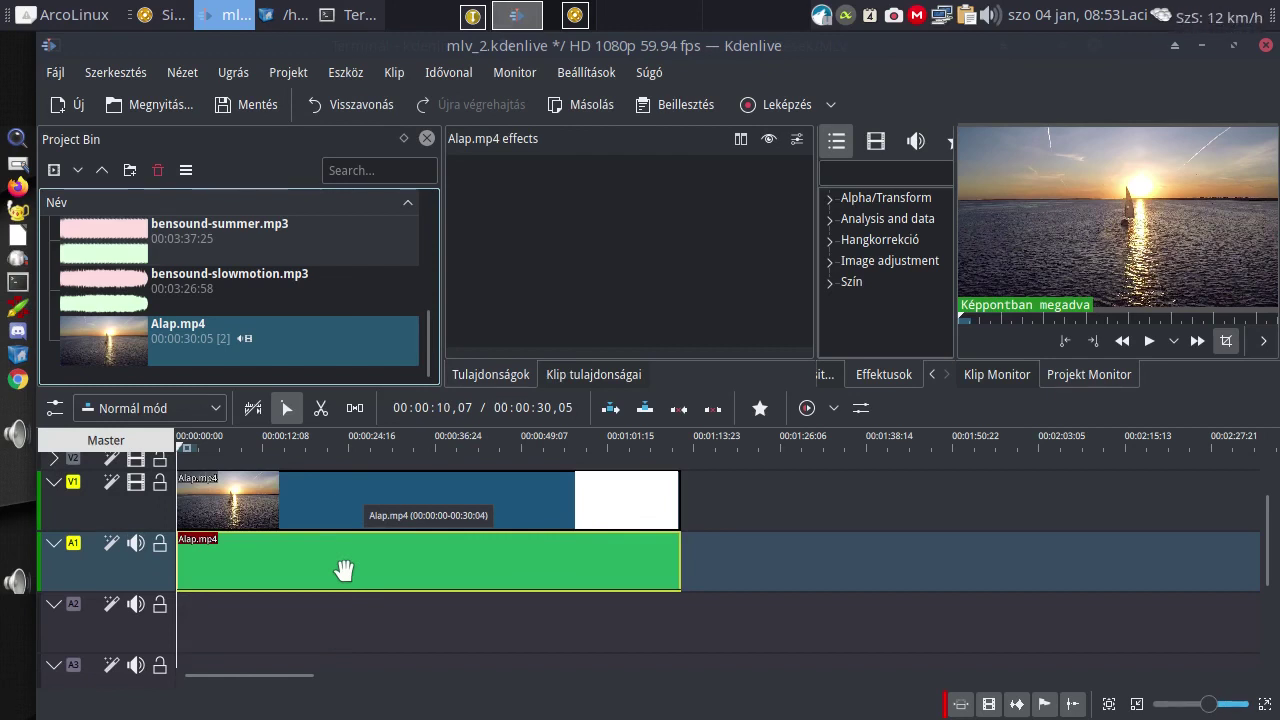
{"action": "key", "text": "Delete"}
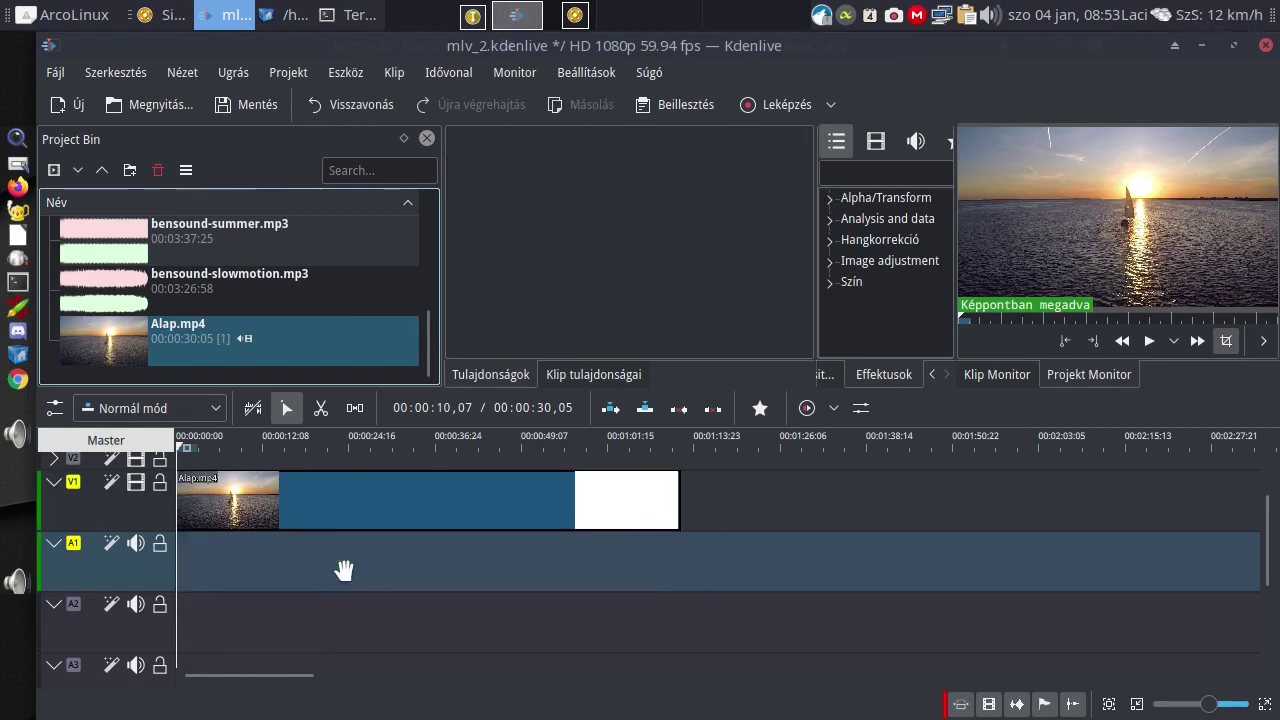
Collapse the audio tracks A1, A2, A3 and A4 in the timeline.
{"action": "left_click", "coordinate": [47, 546]}
{"action": "left_click", "coordinate": [55, 568]}
{"action": "left_click", "coordinate": [54, 591]}
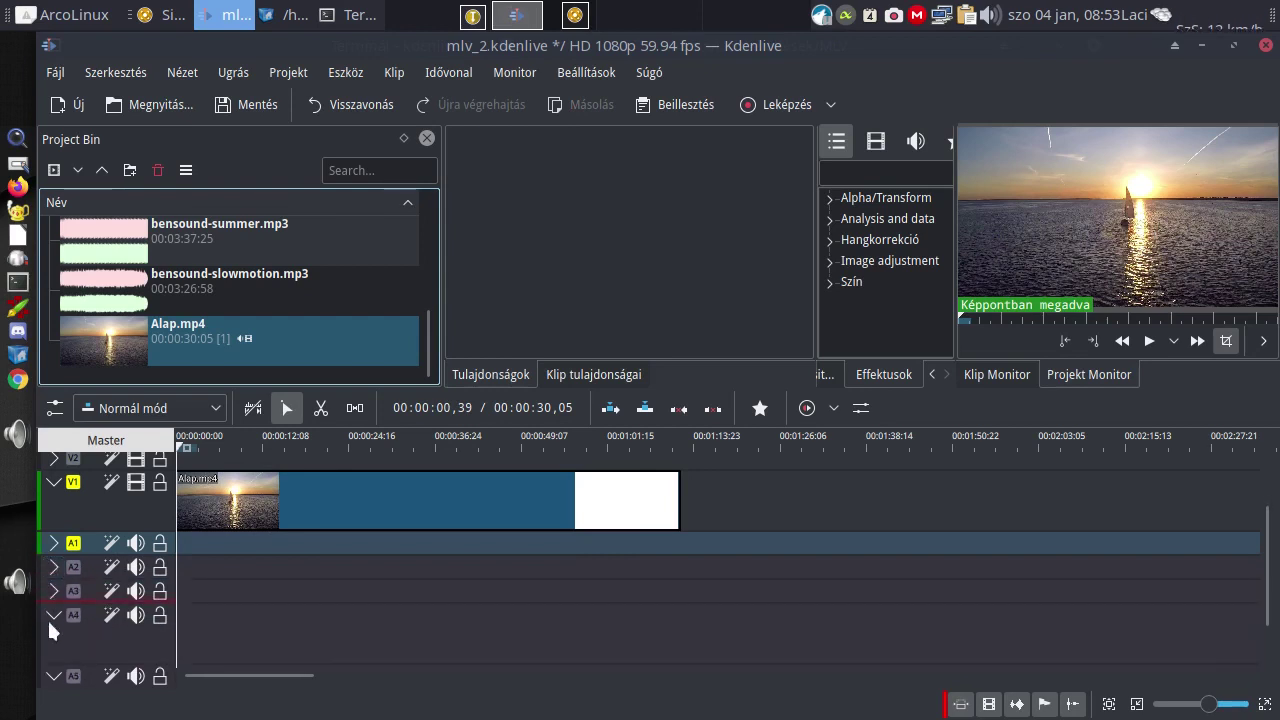
{"action": "left_click", "coordinate": [50, 616]}
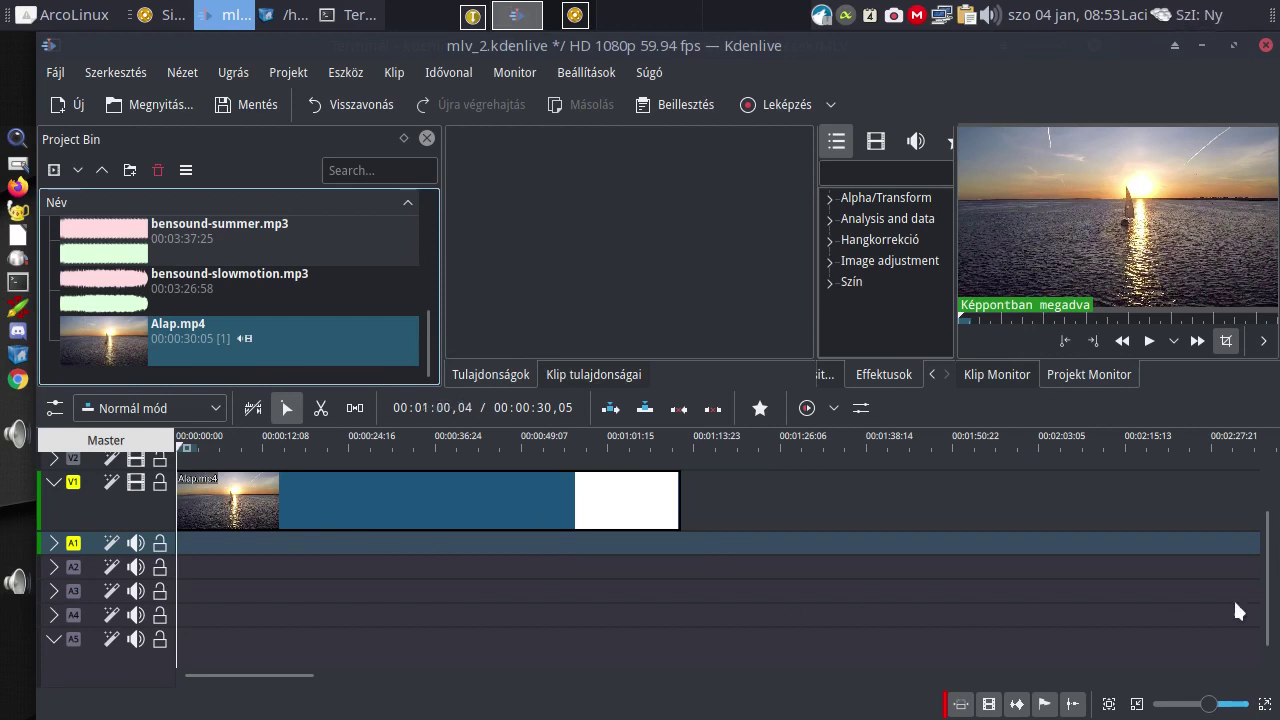
Place Buvár.mp4 on track V2 above the base clip, starting at about 4.5 seconds.
{"action": "left_click_drag", "start_coordinate": [1268, 586], "coordinate": [1268, 523]}
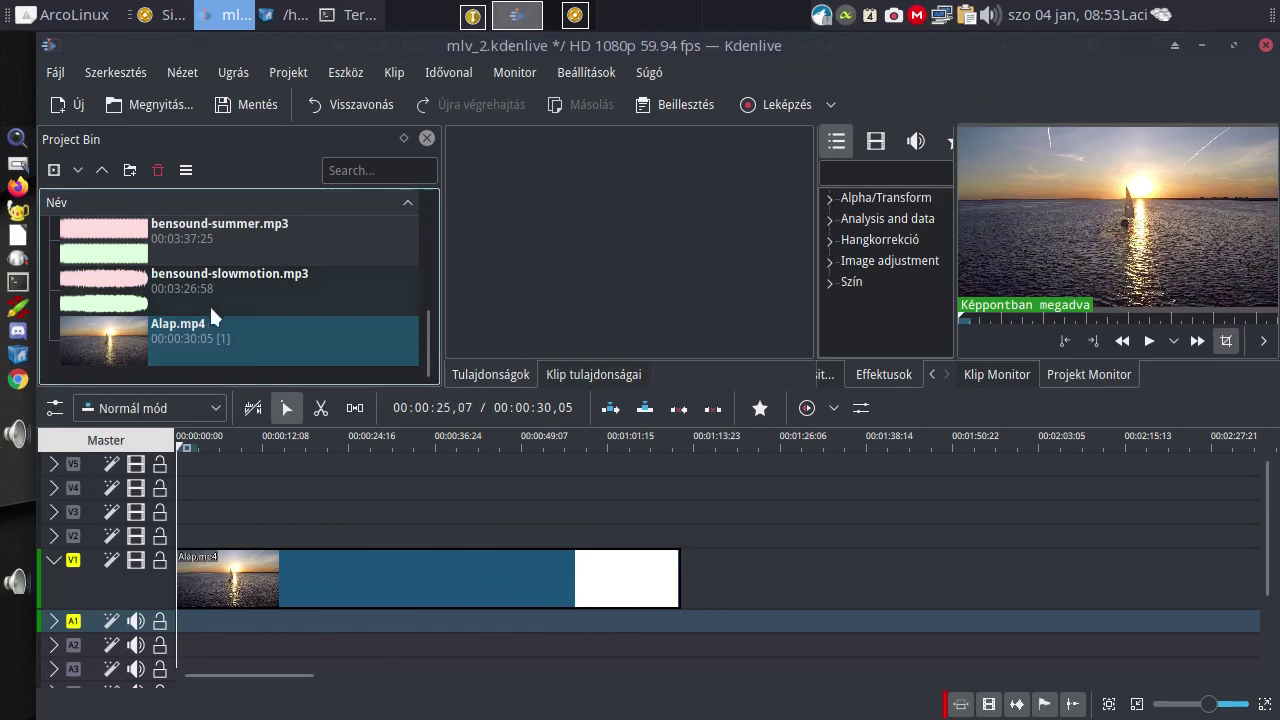
{"action": "scroll", "coordinate": [211, 313], "scroll_direction": "up", "scroll_amount": 5}
{"action": "scroll", "coordinate": [213, 314], "scroll_direction": "down", "scroll_amount": 3}
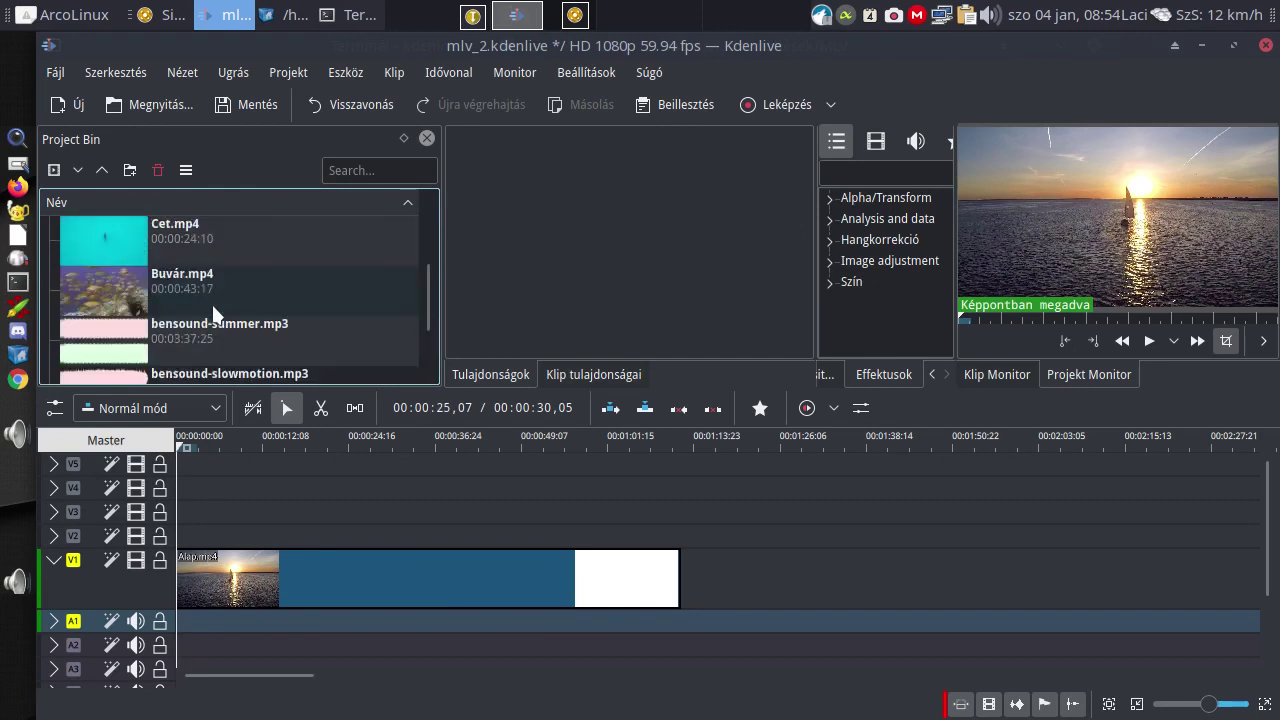
{"action": "left_click_drag", "start_coordinate": [213, 314], "coordinate": [370, 535]}
{"action": "scroll", "coordinate": [521, 654], "scroll_direction": "up", "scroll_amount": 2}
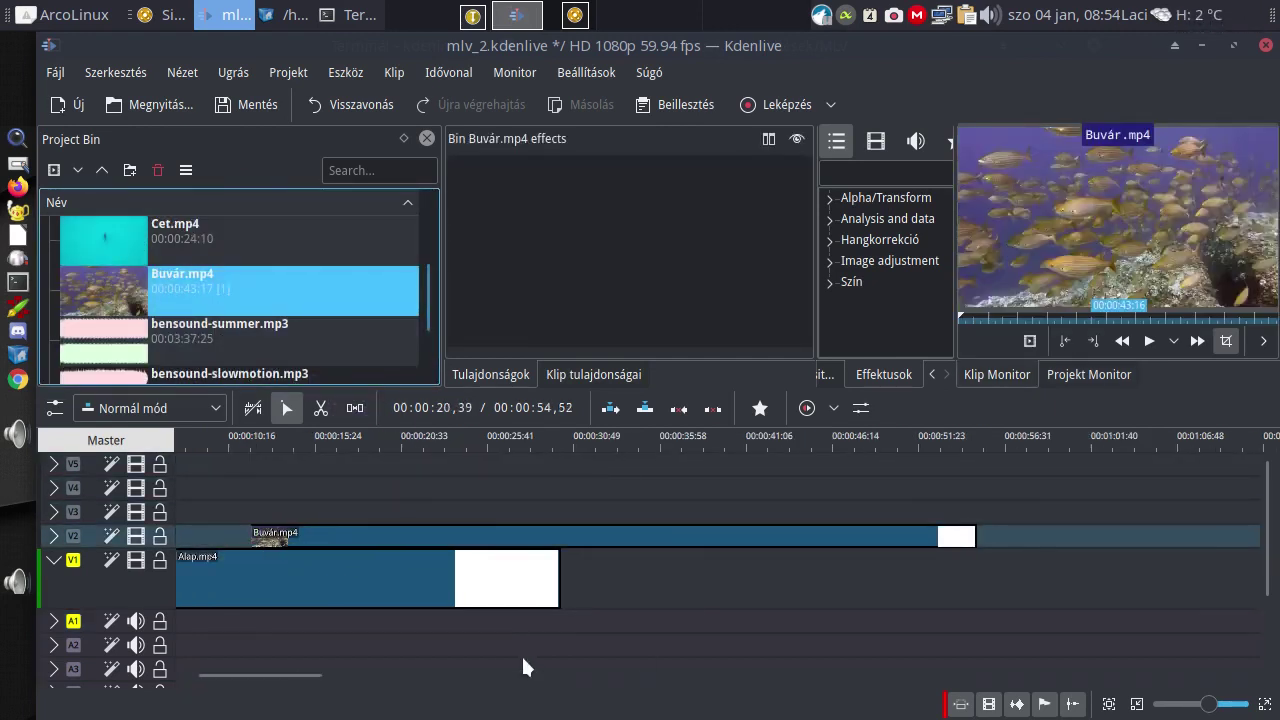
{"action": "scroll", "coordinate": [453, 645], "scroll_direction": "up", "scroll_amount": 2}
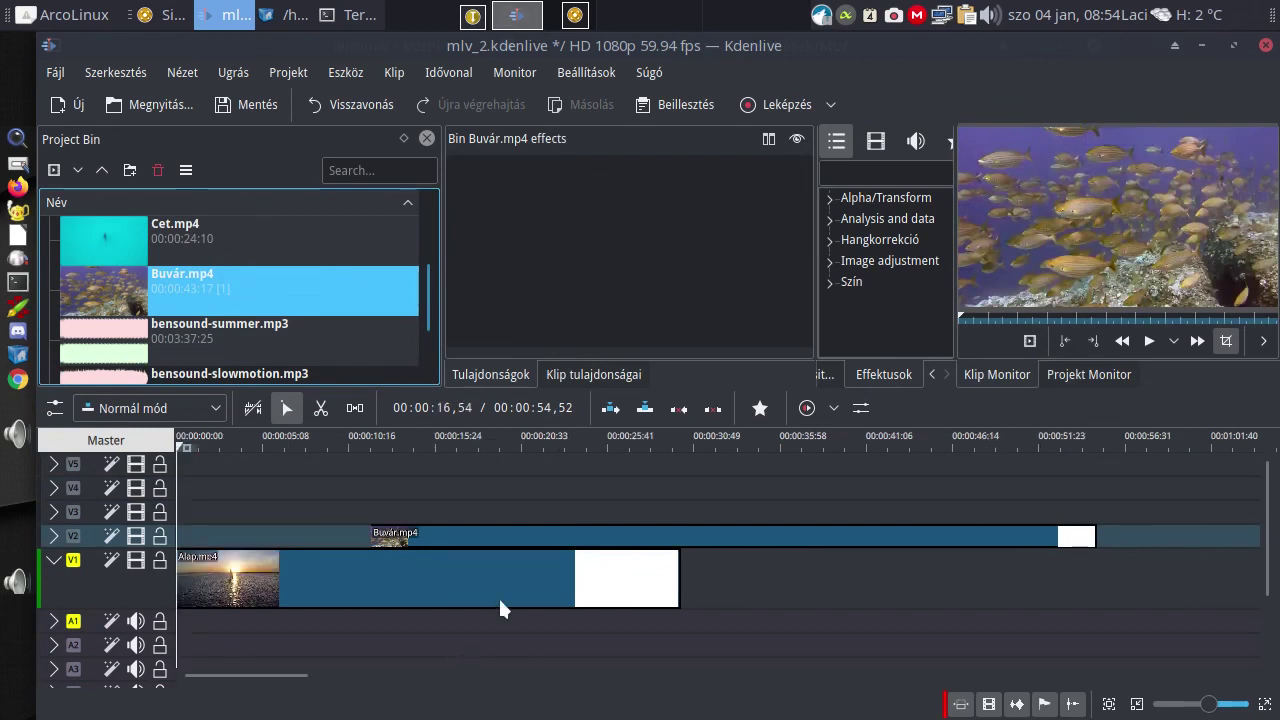
{"action": "left_click_drag", "start_coordinate": [542, 537], "coordinate": [426, 535]}
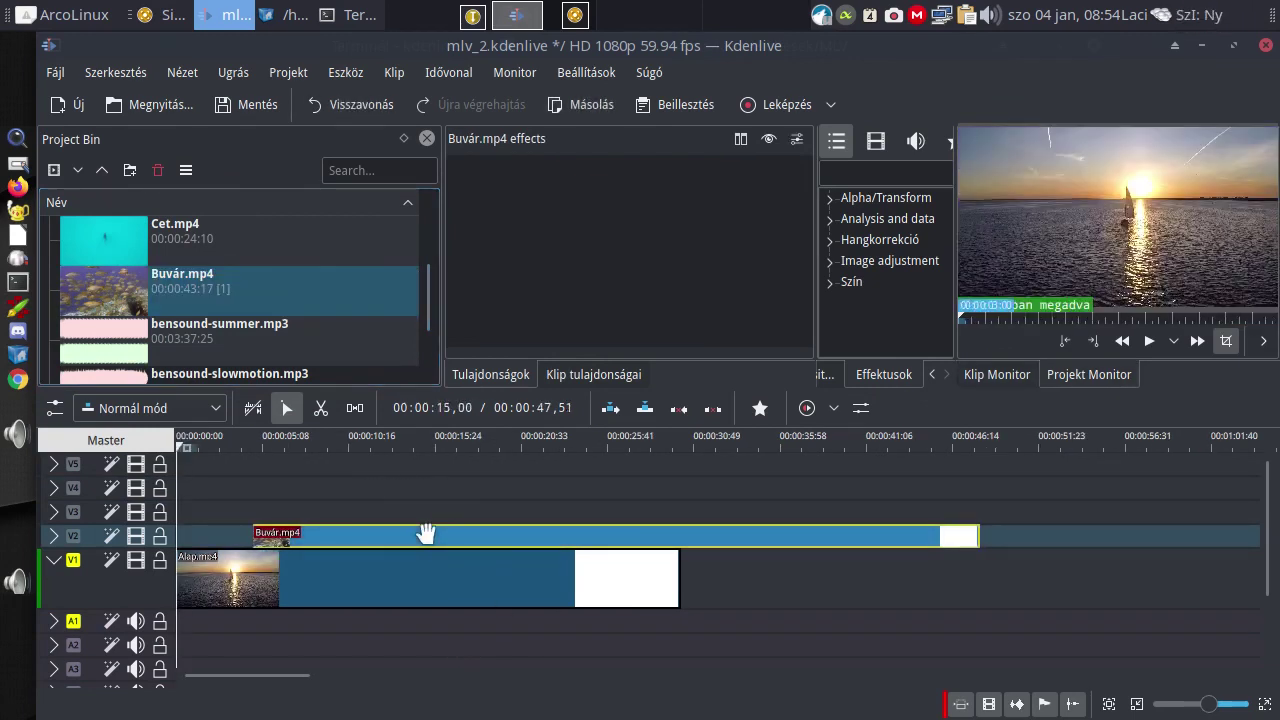
Play the timeline from just before the start of Buvár.mp4 to a point shortly inside the clip.
{"action": "left_click", "coordinate": [241, 447]}
{"action": "key", "text": "space"}
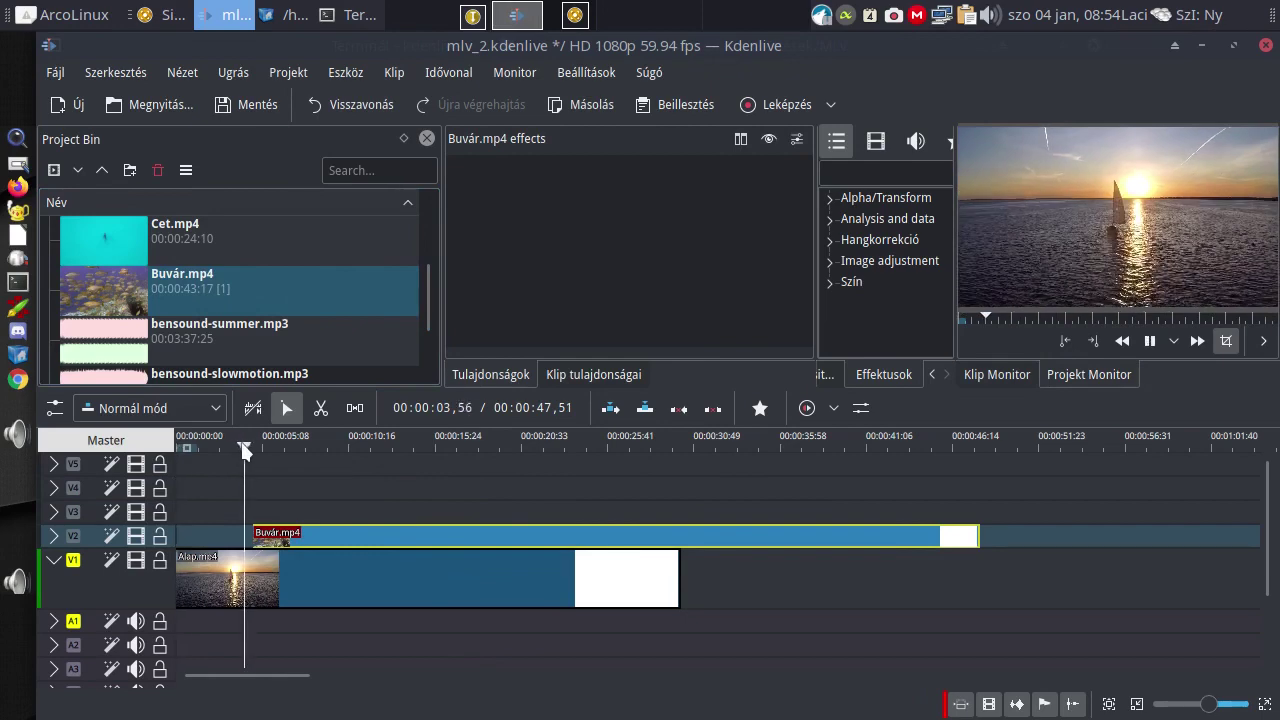
{"action": "key", "text": "space"}
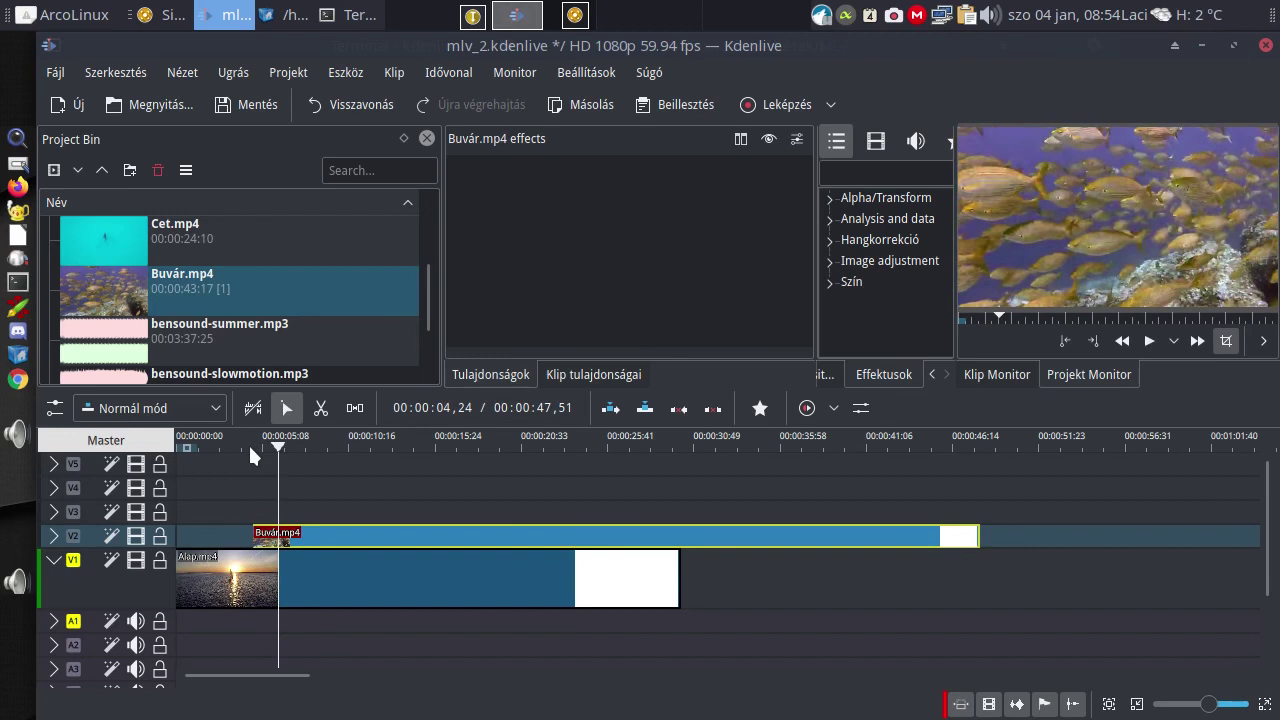
Apply the Position and Zoom effect to Buvár.mp4 on track V2 and set its size to 30%.
{"action": "left_click", "coordinate": [860, 175]}
{"action": "type", "text": "zoom"}
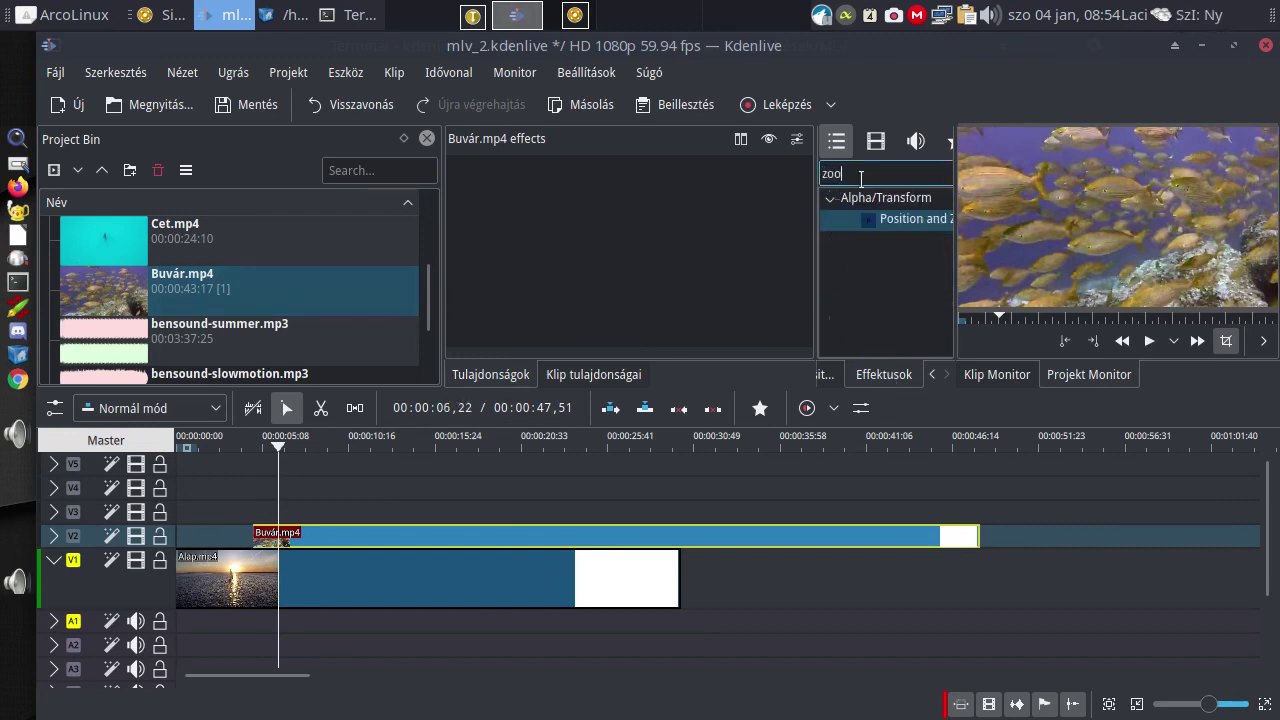
{"action": "left_click_drag", "start_coordinate": [885, 218], "coordinate": [491, 531]}
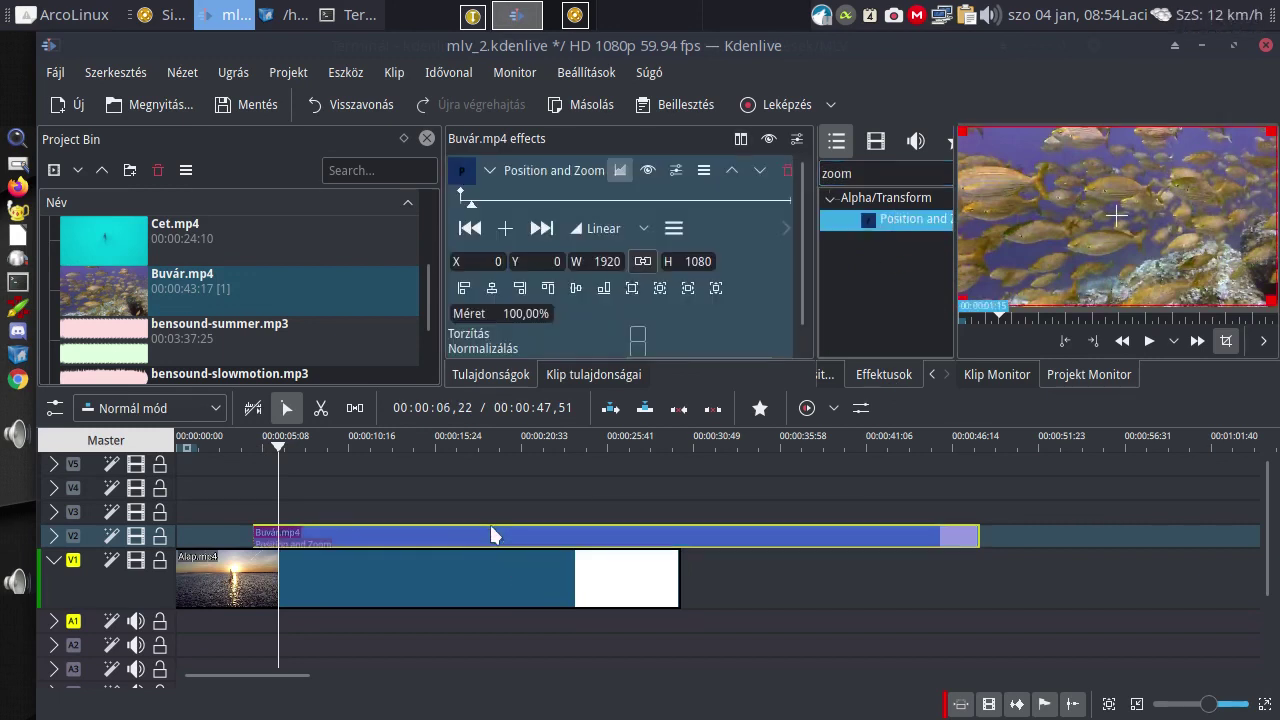
{"action": "left_click", "coordinate": [520, 313]}
{"action": "type", "text": "30"}
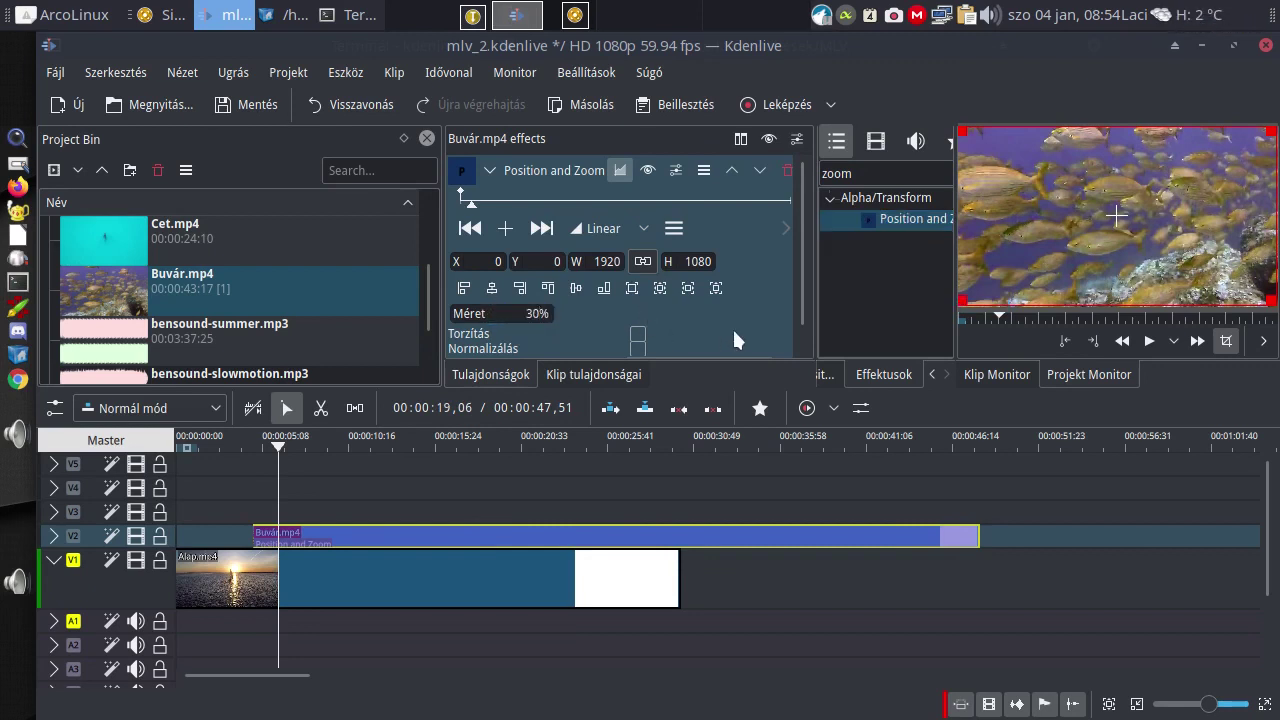
{"action": "key", "text": "Return"}
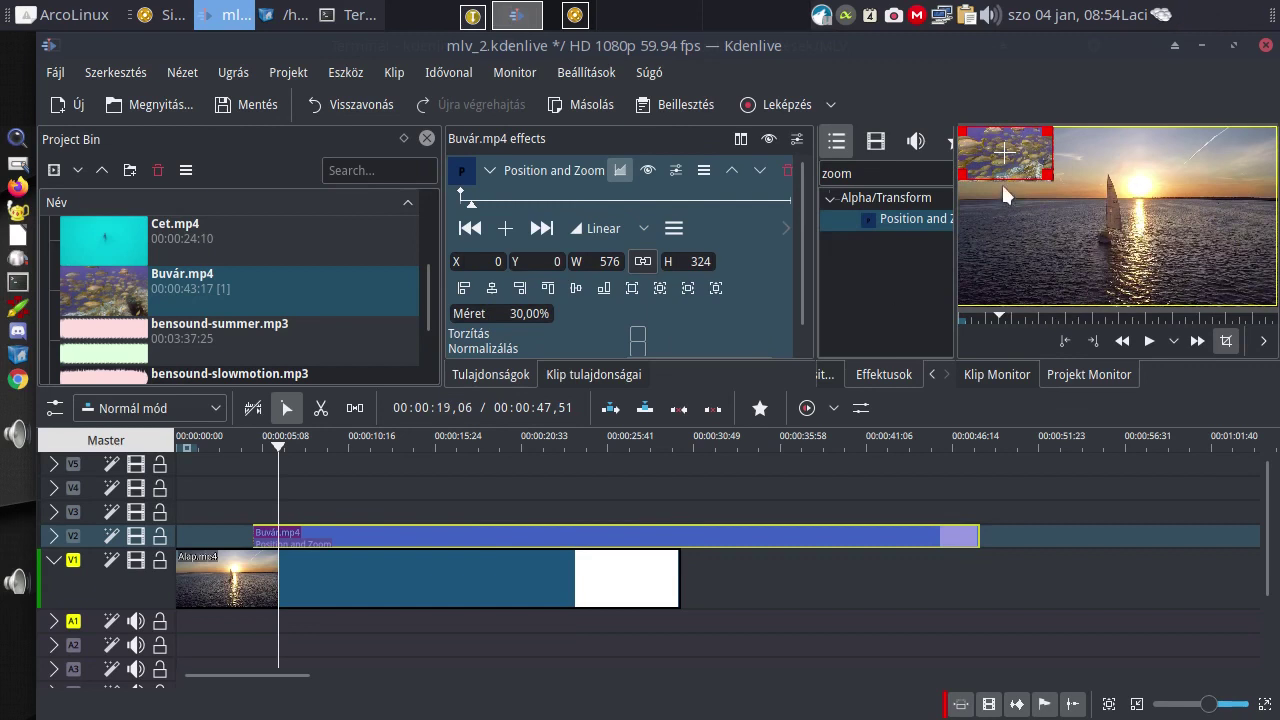
Move the Buvár.mp4 overlay to the lower-left area of the frame and enlarge it slightly from its upper-right corner, using the full-screen monitor.
{"action": "left_click_drag", "start_coordinate": [1005, 153], "coordinate": [1028, 257]}
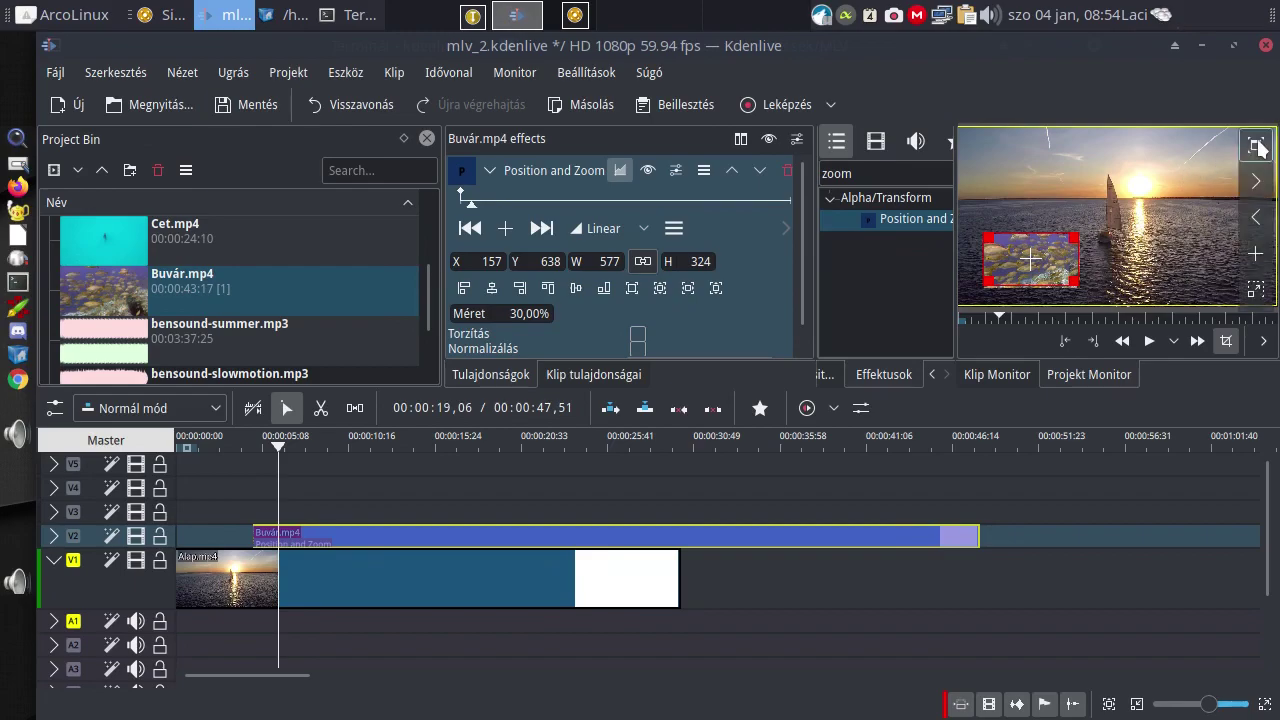
{"action": "left_click", "coordinate": [1258, 147]}
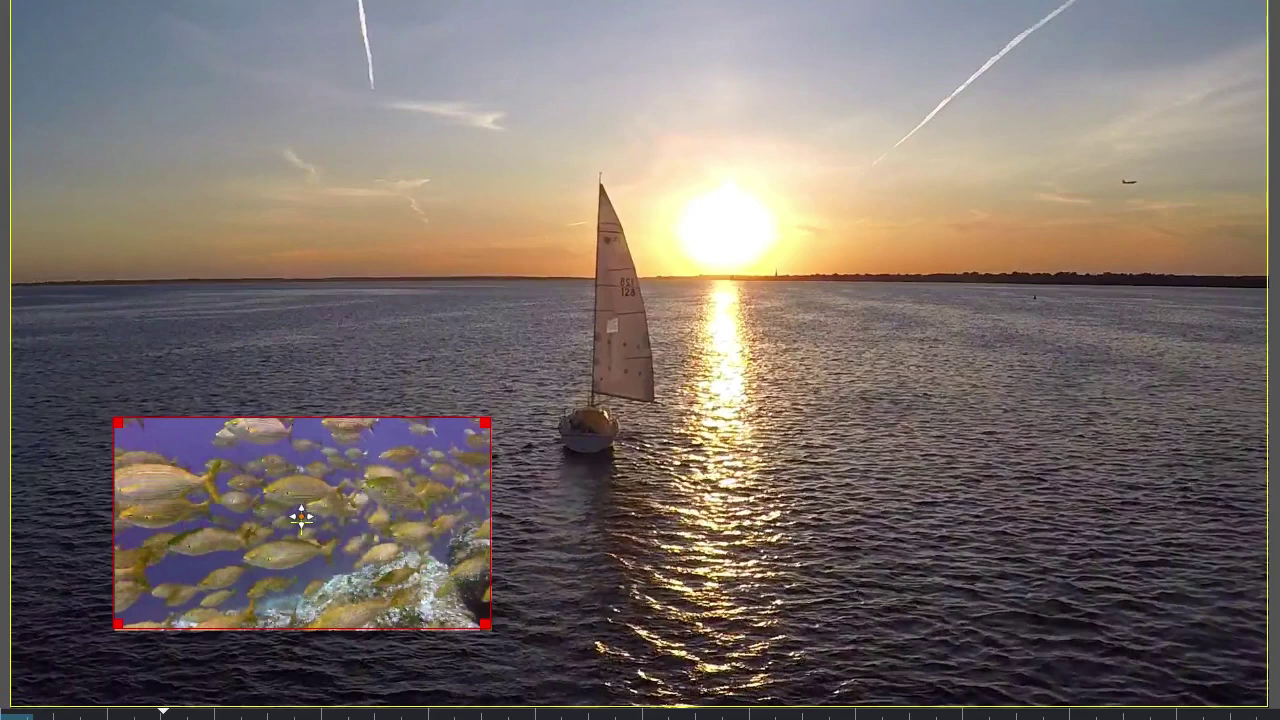
{"action": "left_click_drag", "start_coordinate": [300, 521], "coordinate": [285, 543]}
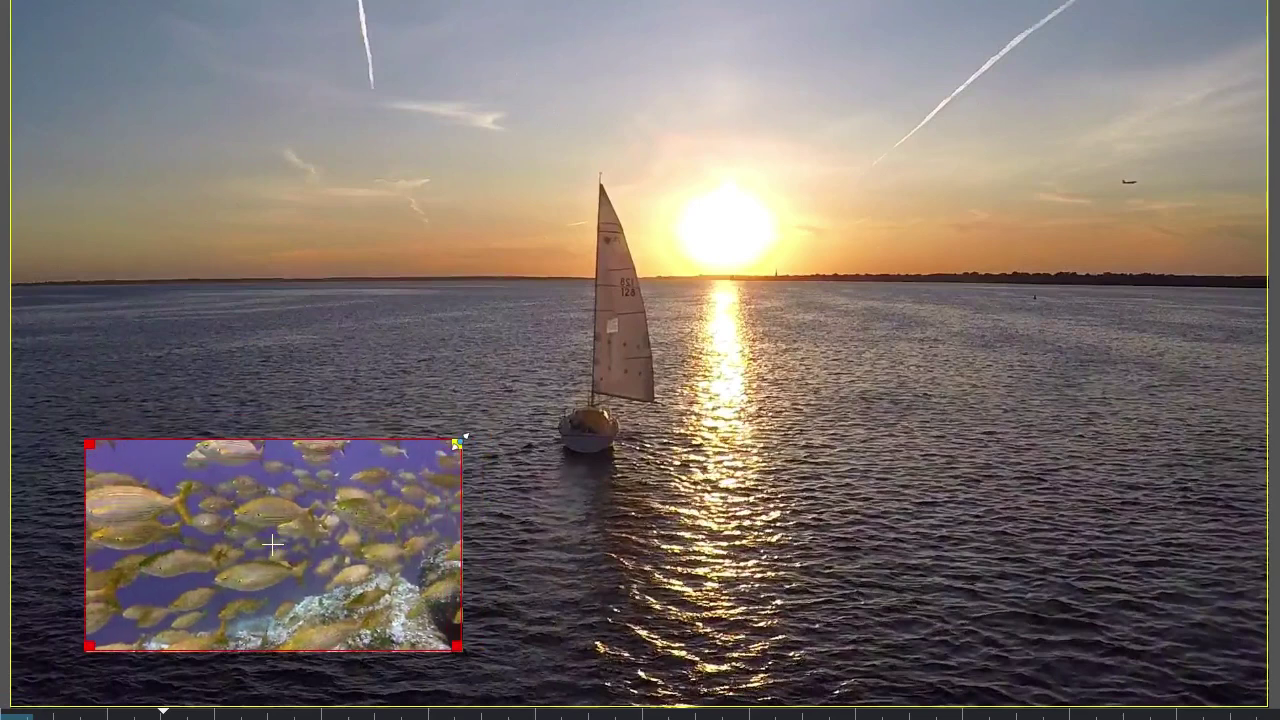
{"action": "left_click_drag", "start_coordinate": [460, 440], "coordinate": [506, 413]}
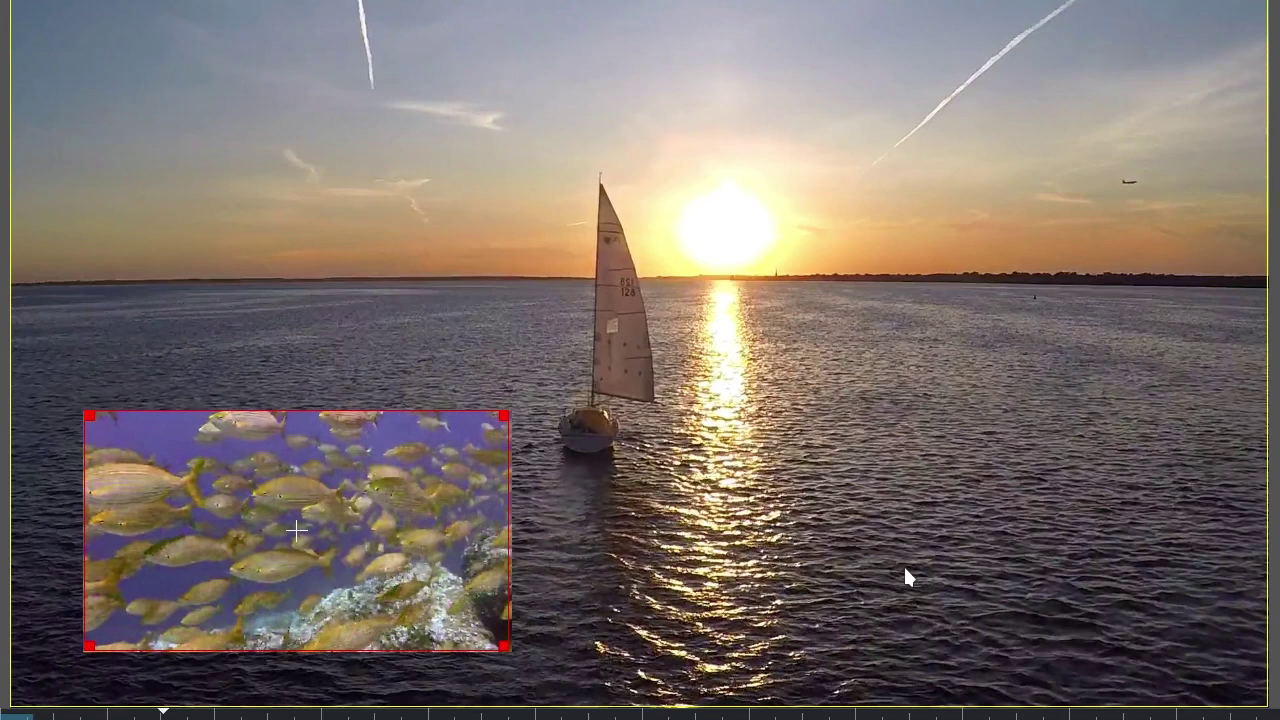
Exit the full-screen monitor and play the timeline from just before Buvár.mp4 to about 8 seconds.
{"action": "left_click", "coordinate": [1256, 18]}
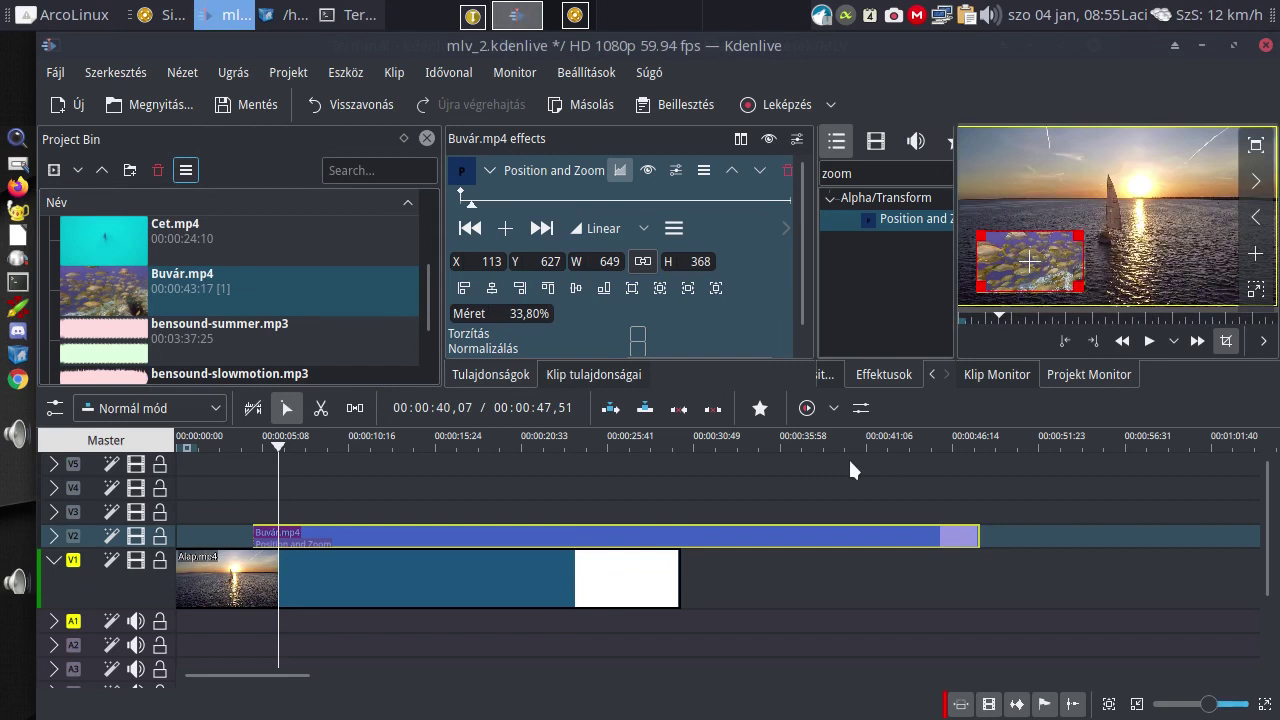
{"action": "left_click", "coordinate": [235, 448]}
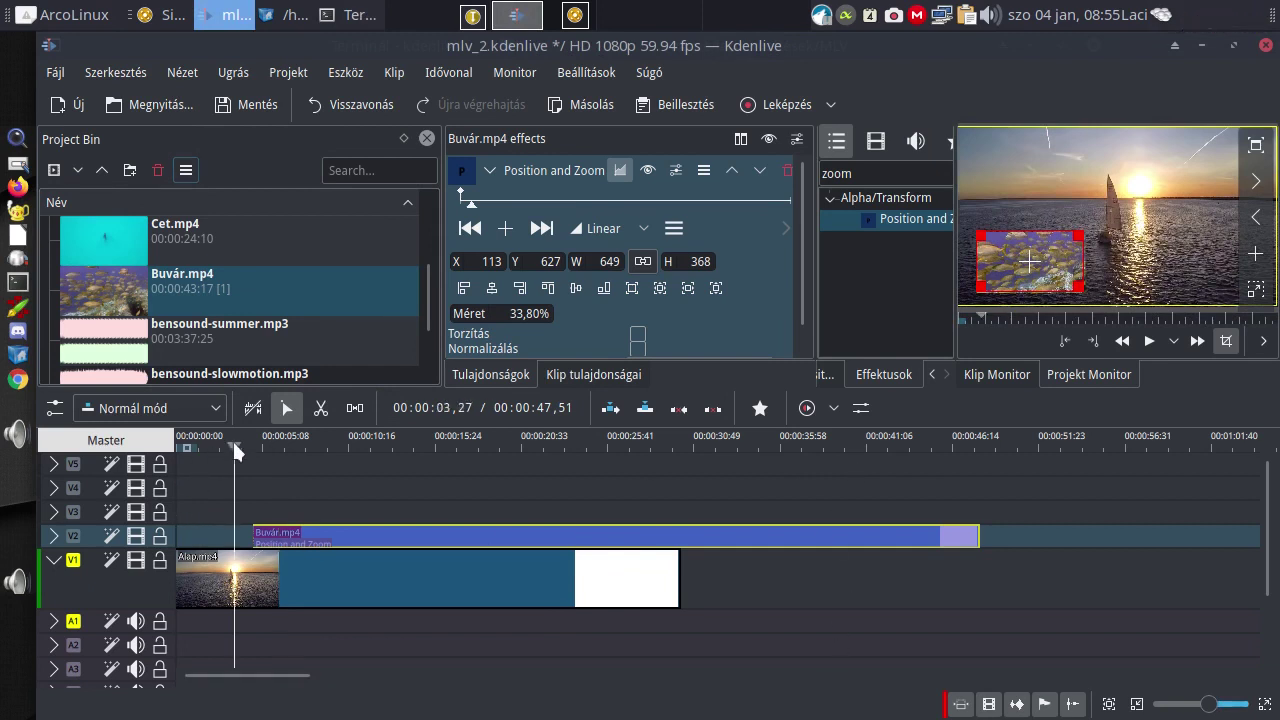
{"action": "key", "text": "space"}
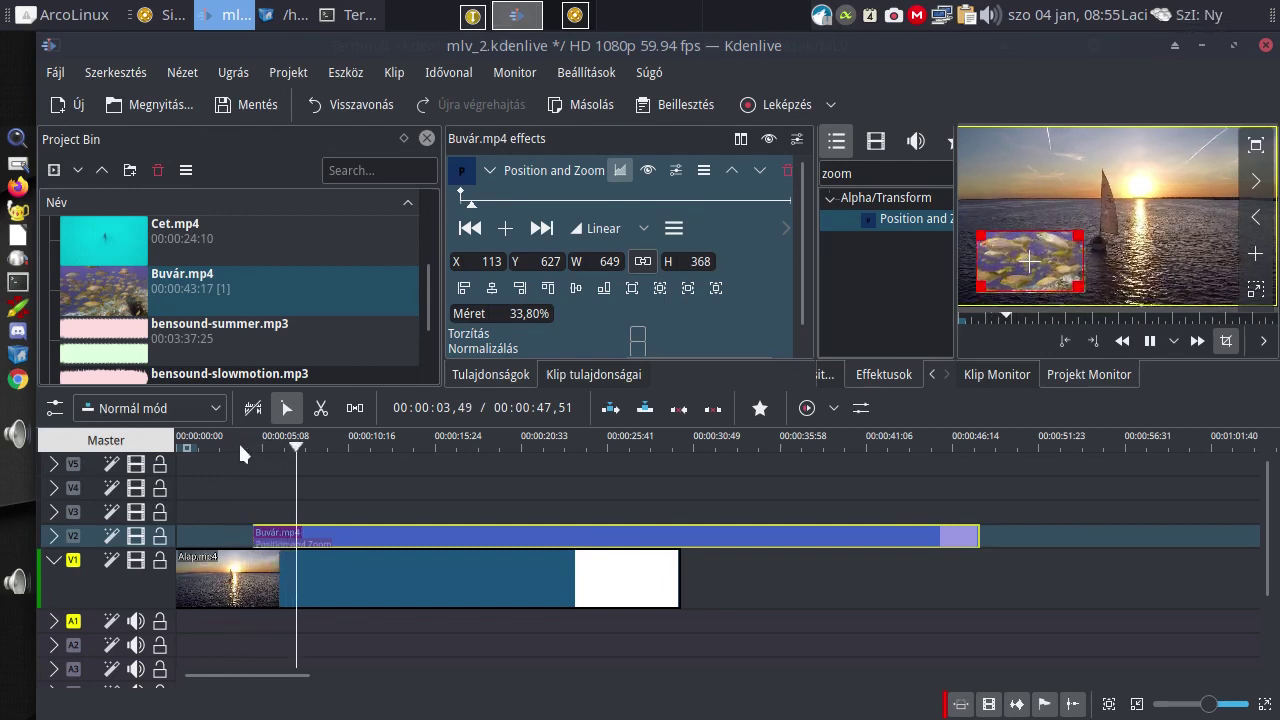
{"action": "key", "text": "space"}
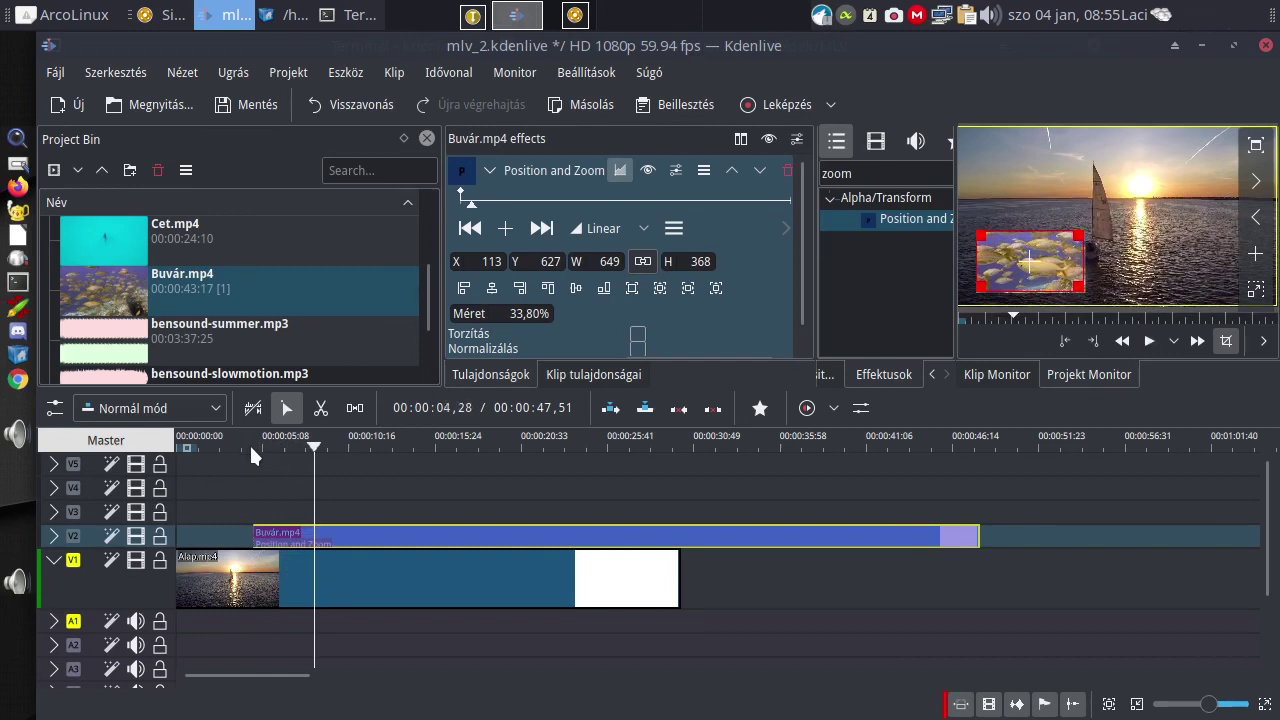
Cut Buvár.mp4 on track V2 at about 30 seconds, near the end of Alap.mp4, and delete the piece after the cut.
{"action": "key", "text": "x"}
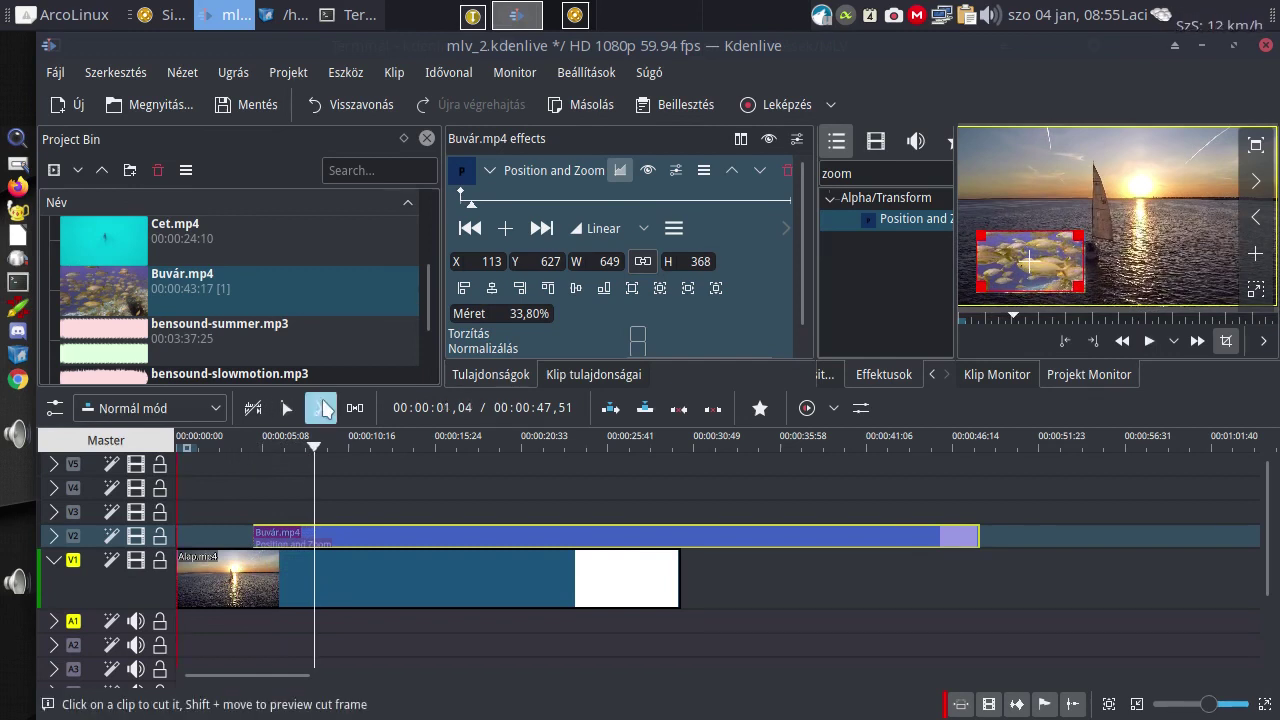
{"action": "left_click", "coordinate": [688, 536]}
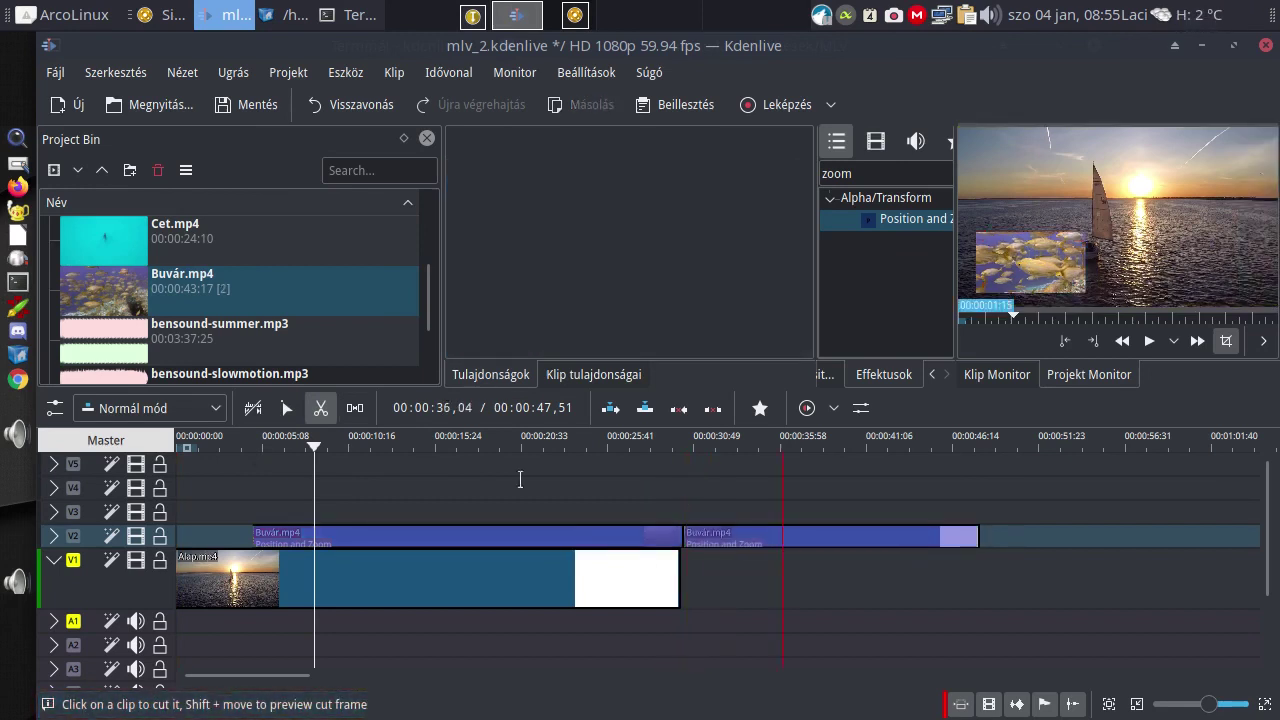
{"action": "left_click", "coordinate": [284, 408]}
{"action": "left_click", "coordinate": [724, 536]}
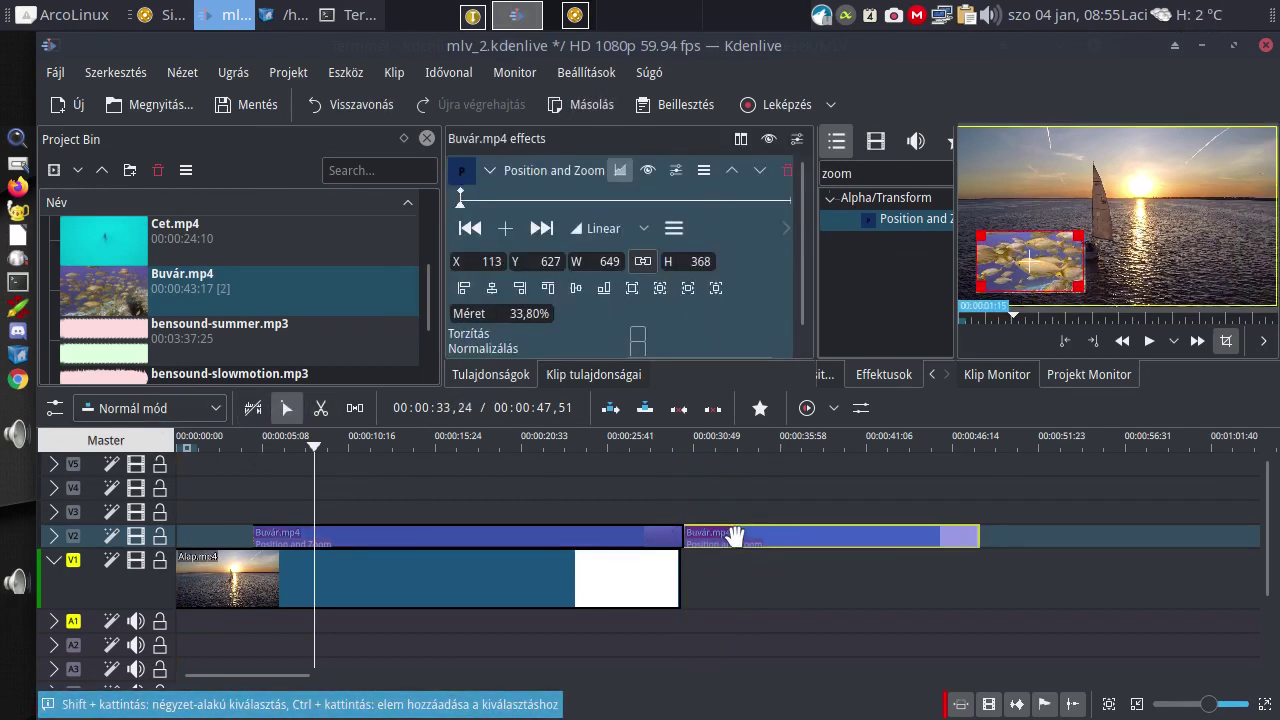
{"action": "key", "text": "Delete"}
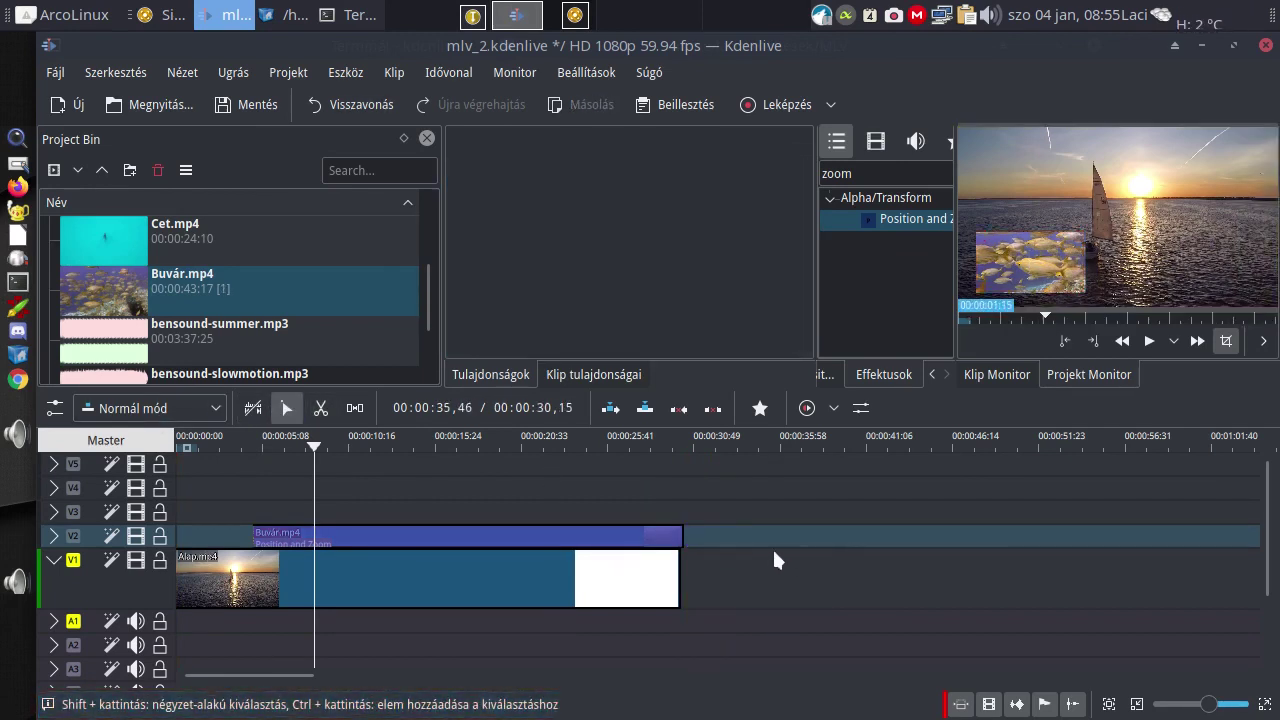
Add a second Position and Zoom keyframe to Buvár.mp4 at about 8 seconds on the timeline, keeping the overlay's current position.
{"action": "left_click", "coordinate": [377, 537]}
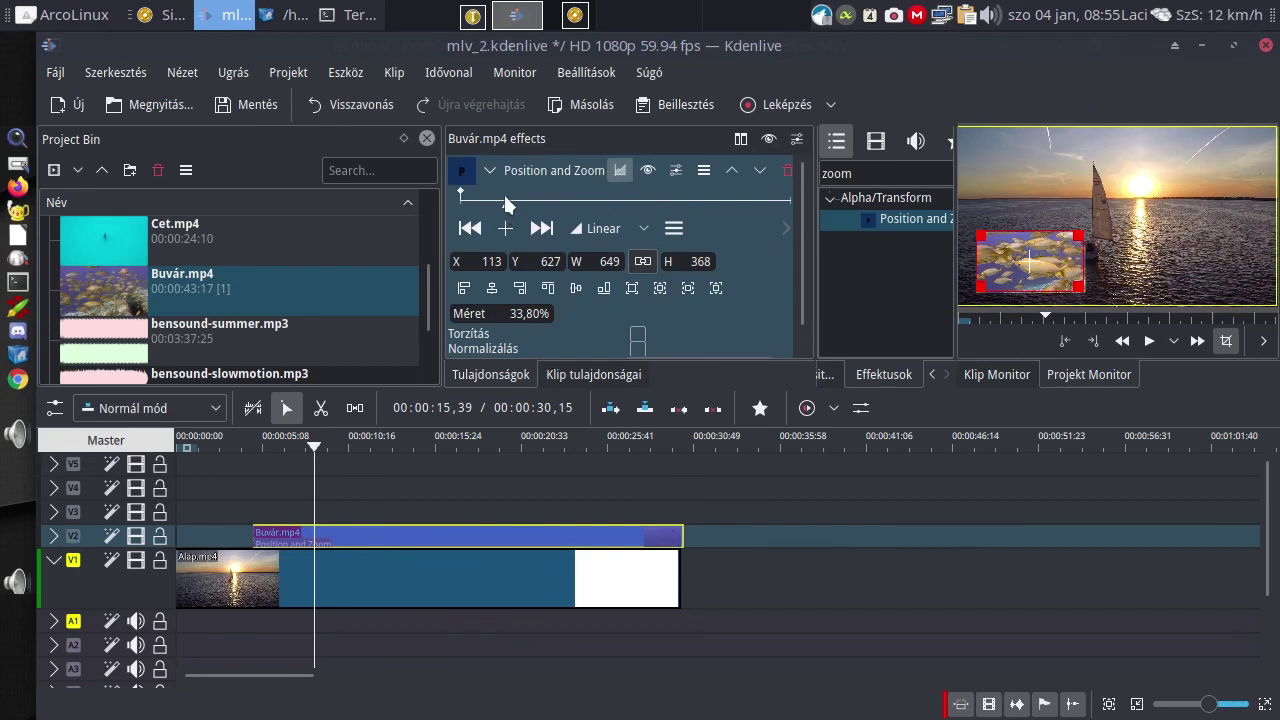
{"action": "left_click", "coordinate": [506, 229]}
{"action": "scroll", "coordinate": [425, 408], "scroll_direction": "down", "scroll_amount": 1}
{"action": "left_click", "coordinate": [462, 193]}
{"action": "left_click", "coordinate": [505, 196]}
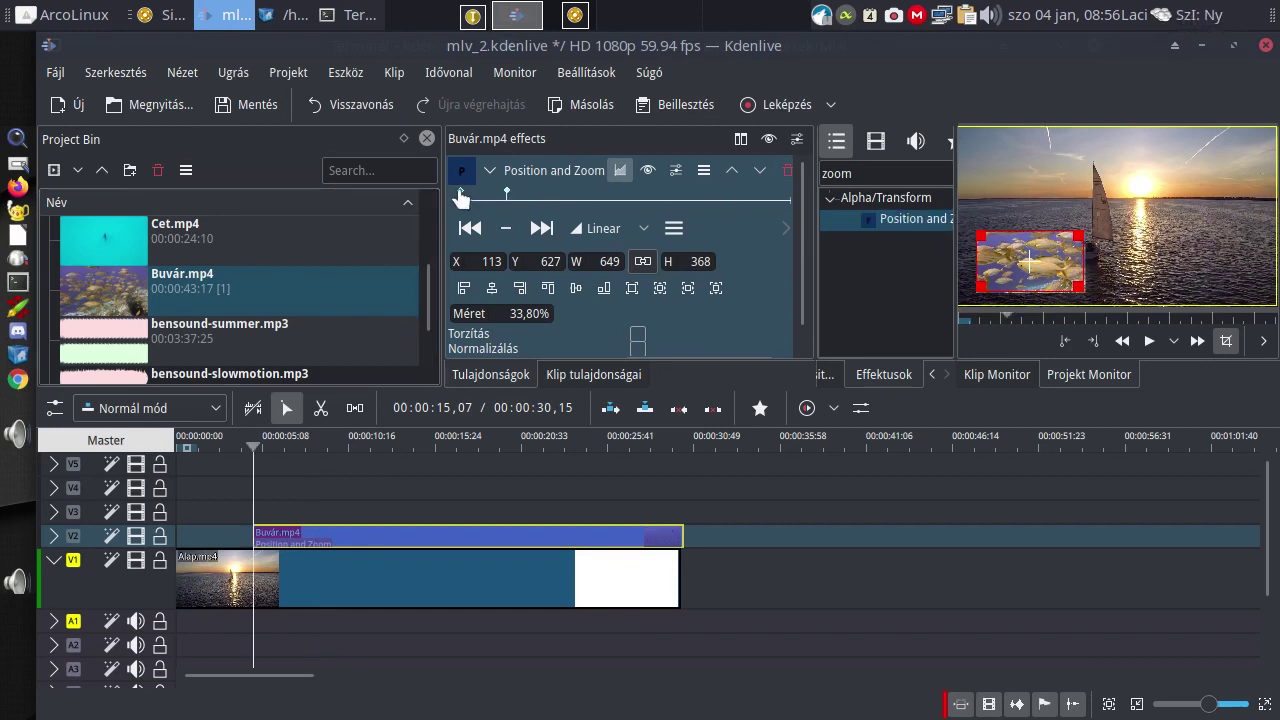
Set the X position of Buvár.mp4's first Position and Zoom keyframe to -1000.
{"action": "left_click", "coordinate": [466, 199]}
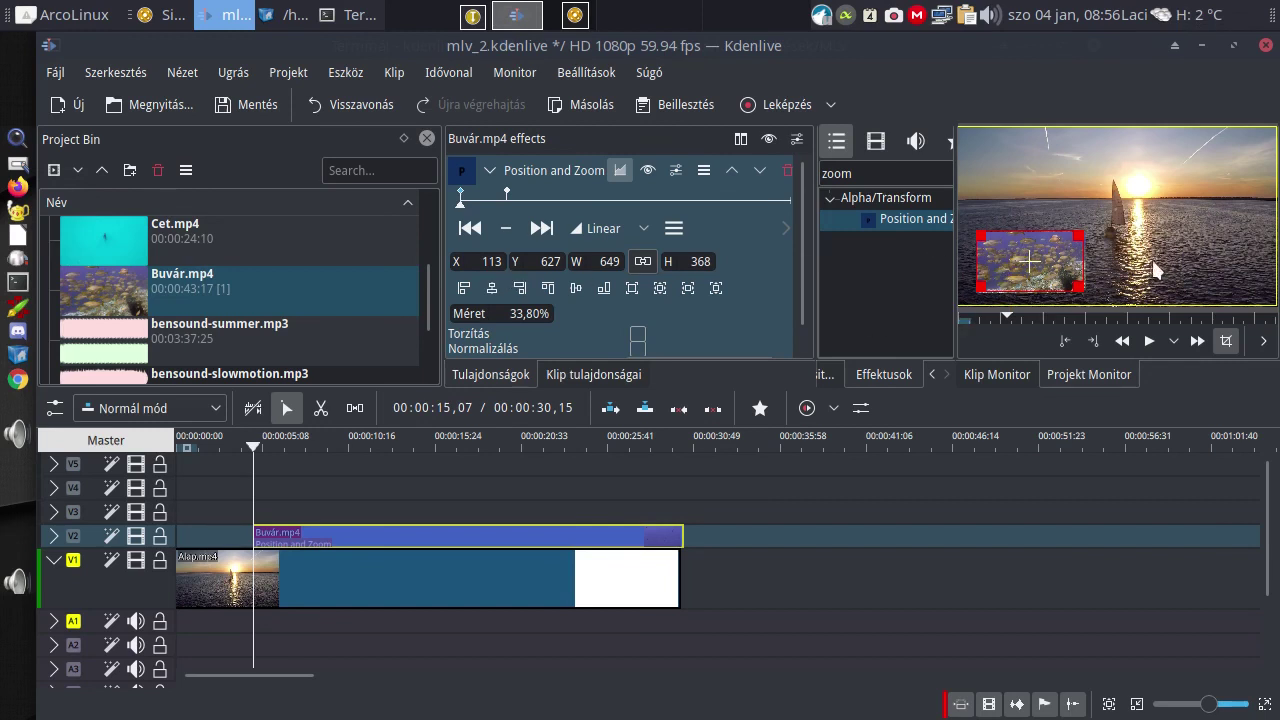
{"action": "key", "text": "Tab"}
{"action": "type", "text": "-200"}
{"action": "left_click", "coordinate": [717, 318]}
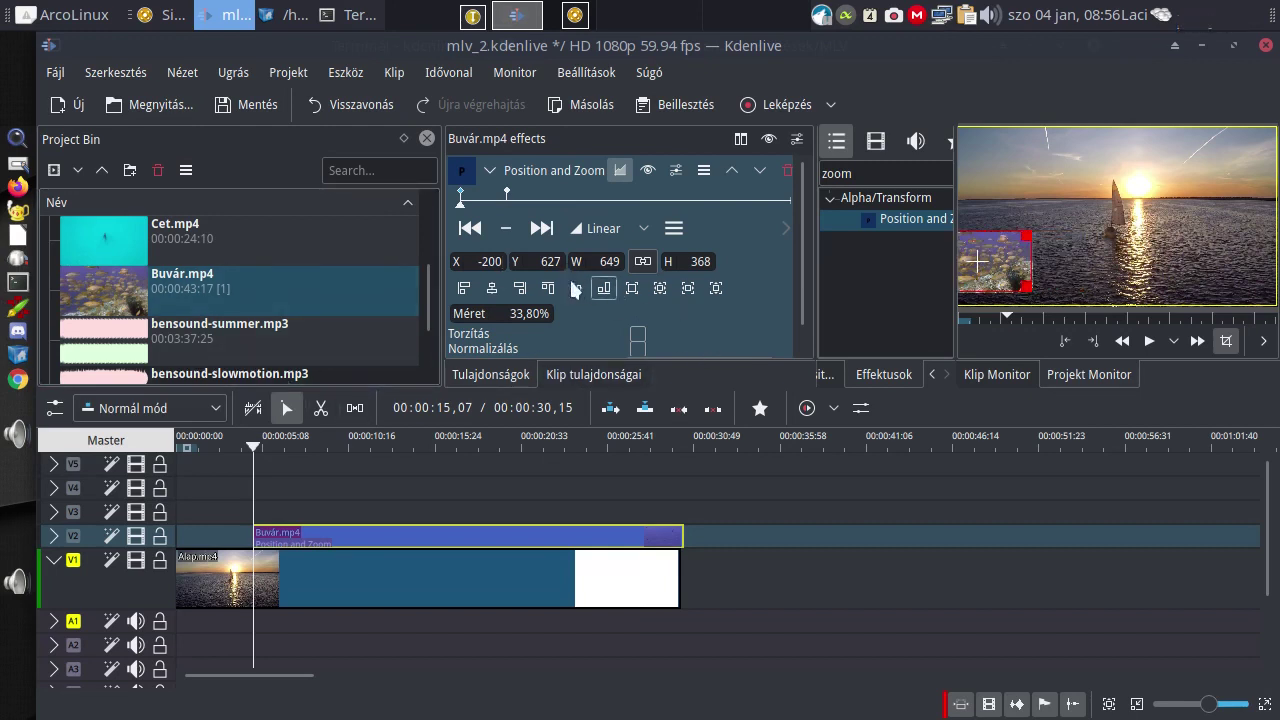
{"action": "left_click", "coordinate": [477, 250]}
{"action": "key", "text": "BackSpace"}
{"action": "type", "text": "10"}
{"action": "key", "text": "Return"}
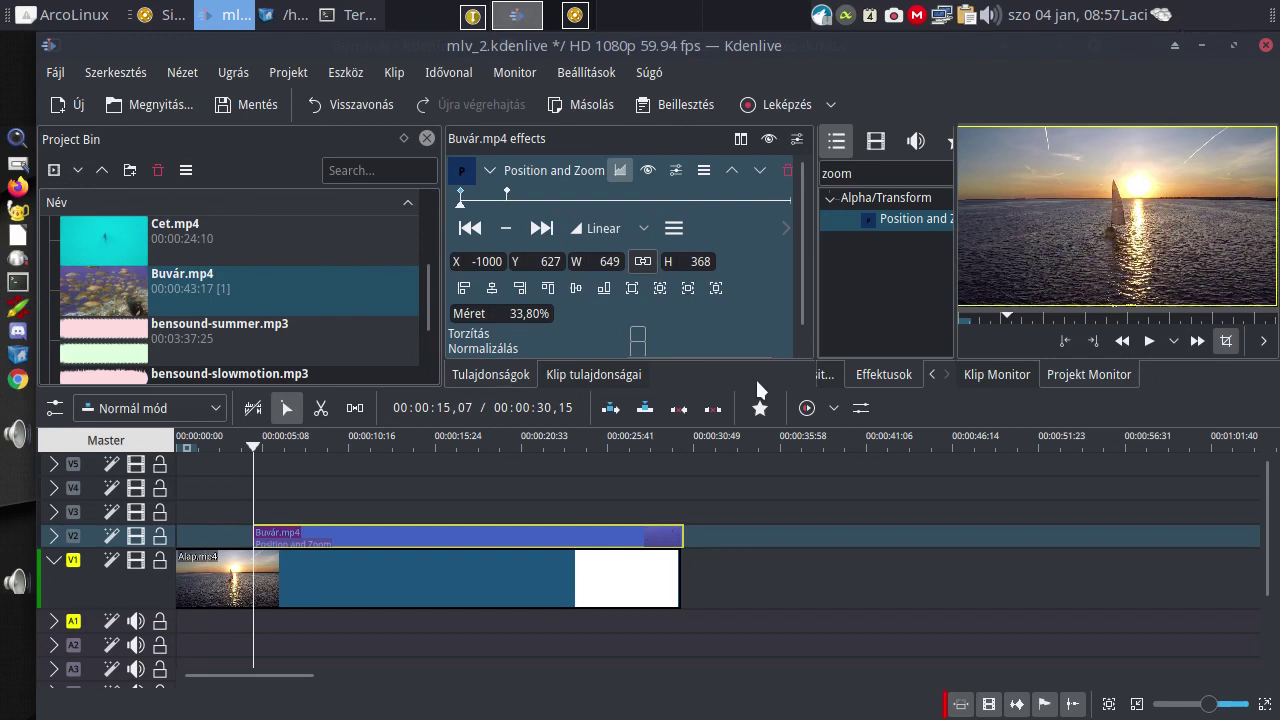
Play the timeline from just before Buvár.mp4 to about 14 seconds to check its sideways entrance.
{"action": "left_click", "coordinate": [223, 436]}
{"action": "left_click", "coordinate": [241, 440]}
{"action": "key", "text": "space"}
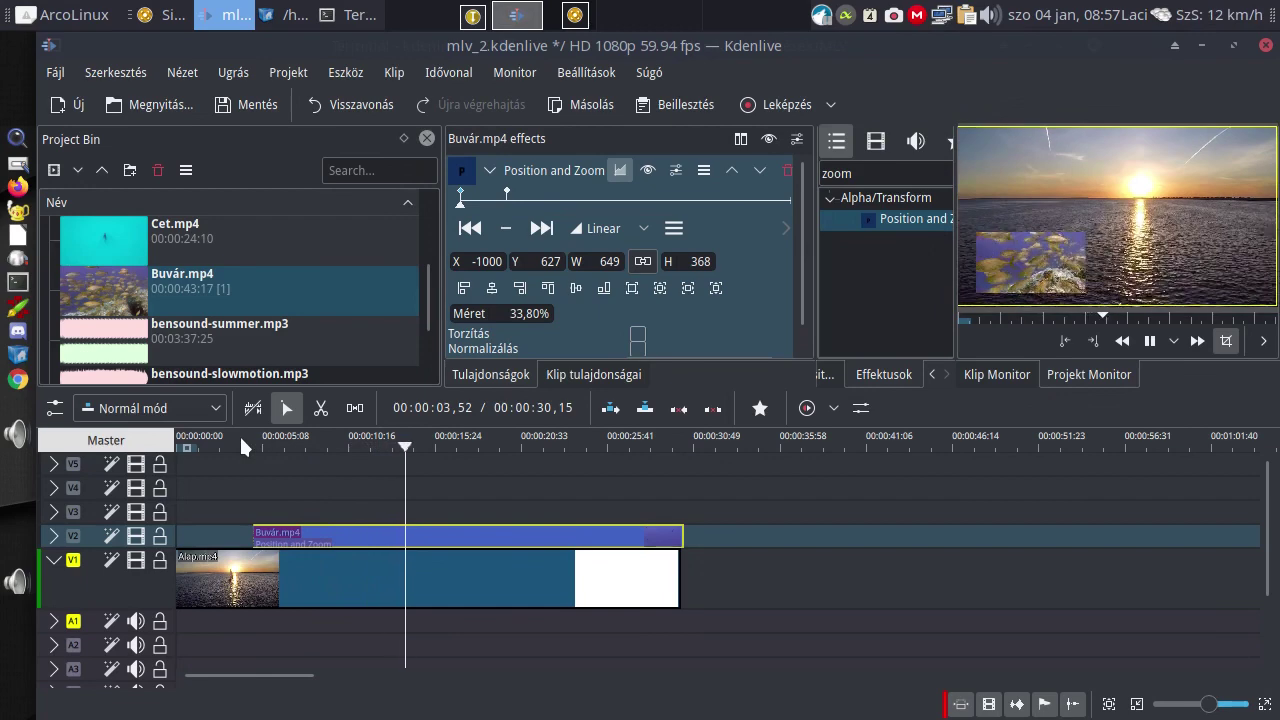
{"action": "key", "text": "space"}
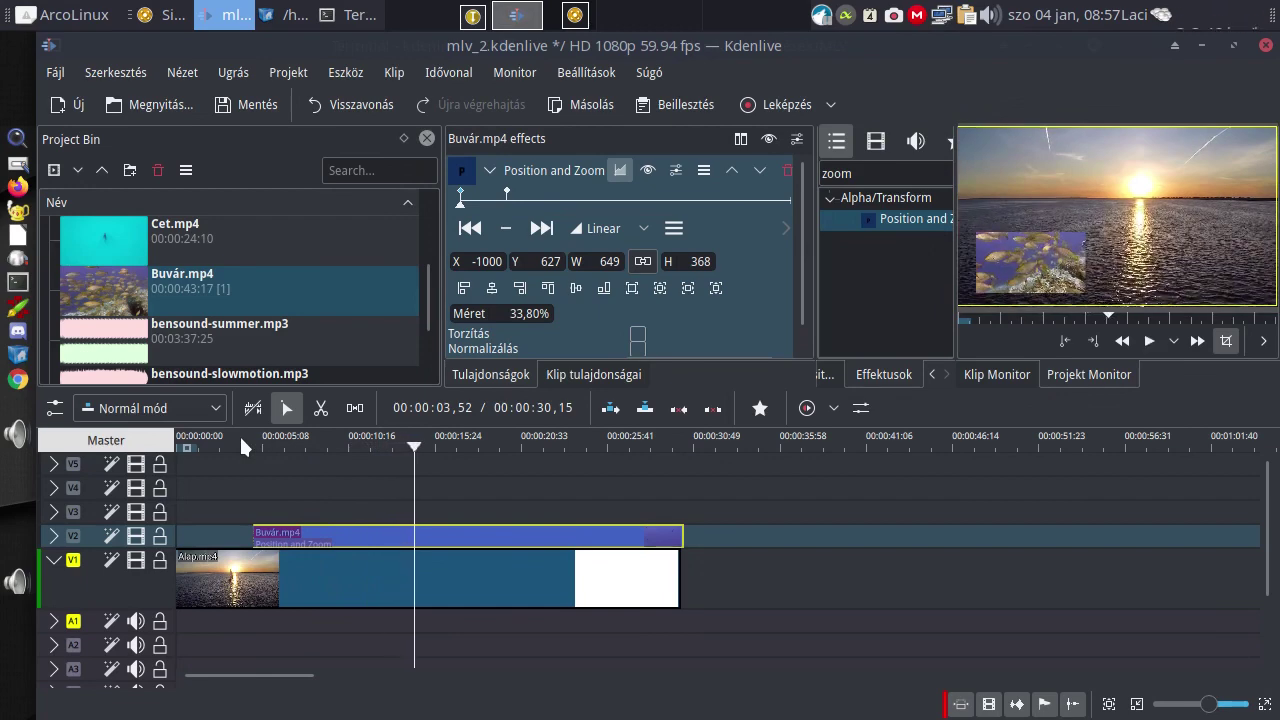
Set the Y position of Buvár.mp4's first keyframe to 0 and play the entrance animation.
{"action": "left_click", "coordinate": [507, 193]}
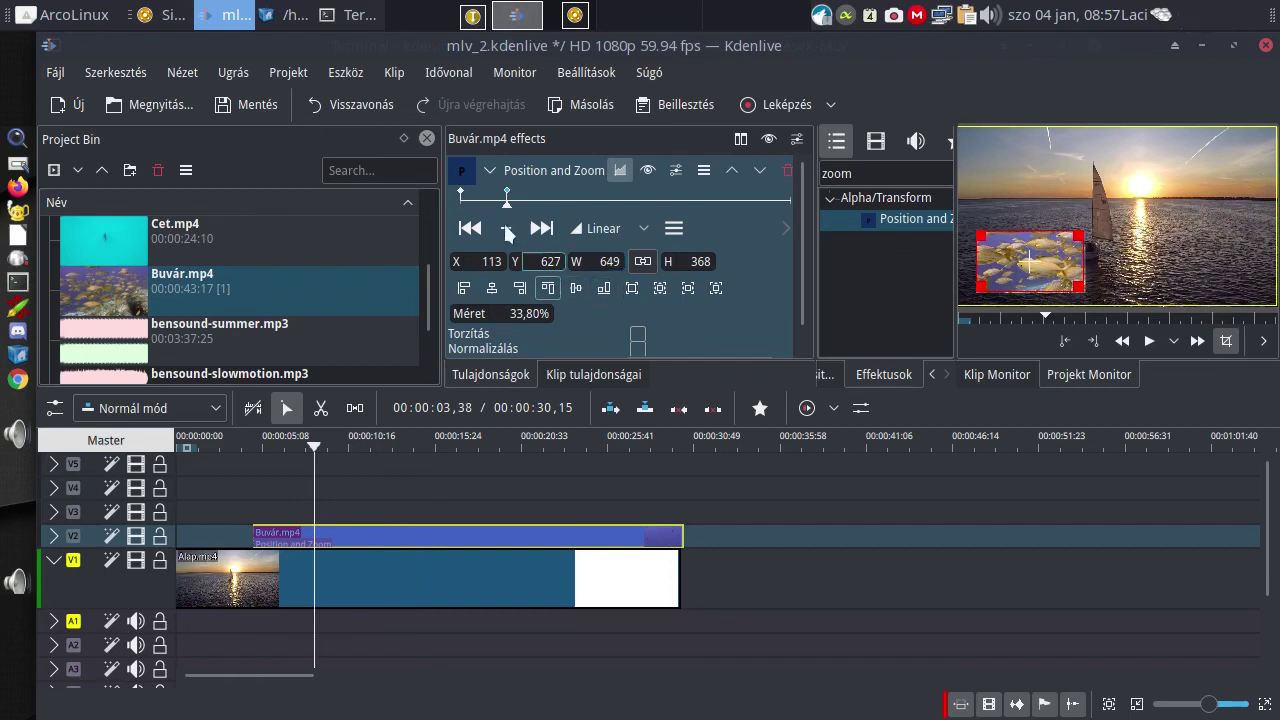
{"action": "left_click", "coordinate": [460, 193]}
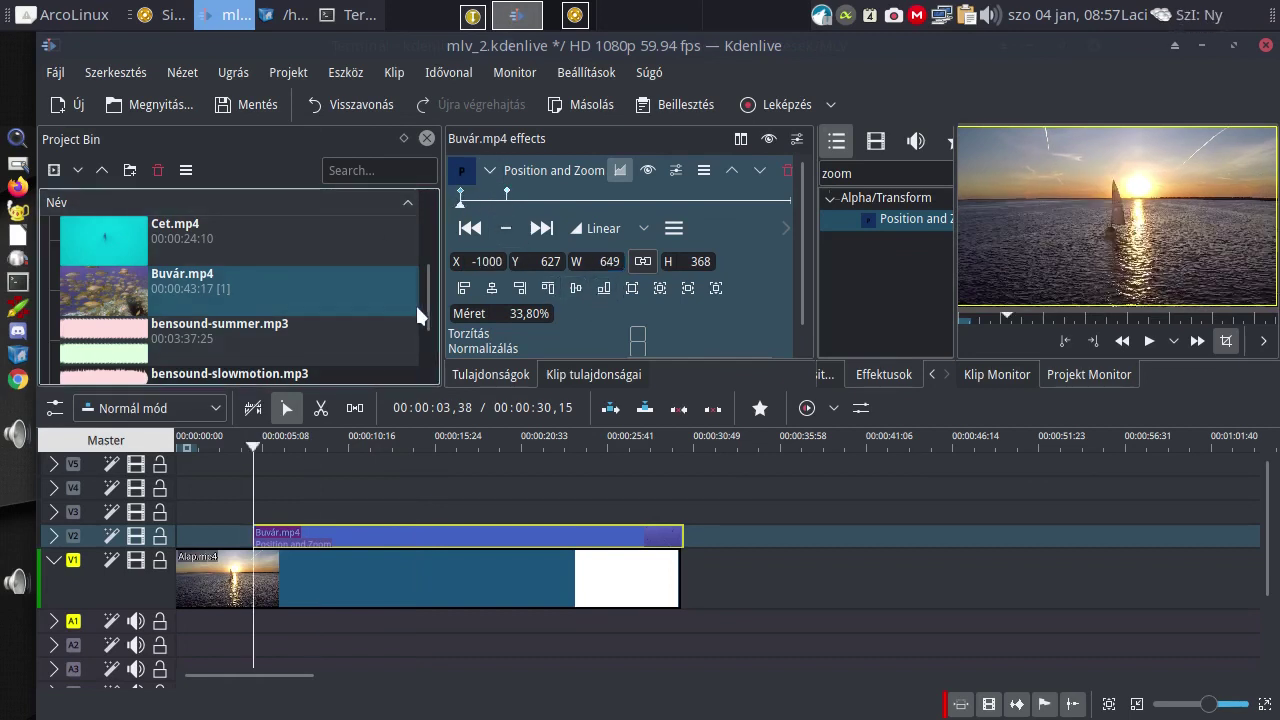
{"action": "left_click", "coordinate": [550, 261]}
{"action": "type", "text": "0"}
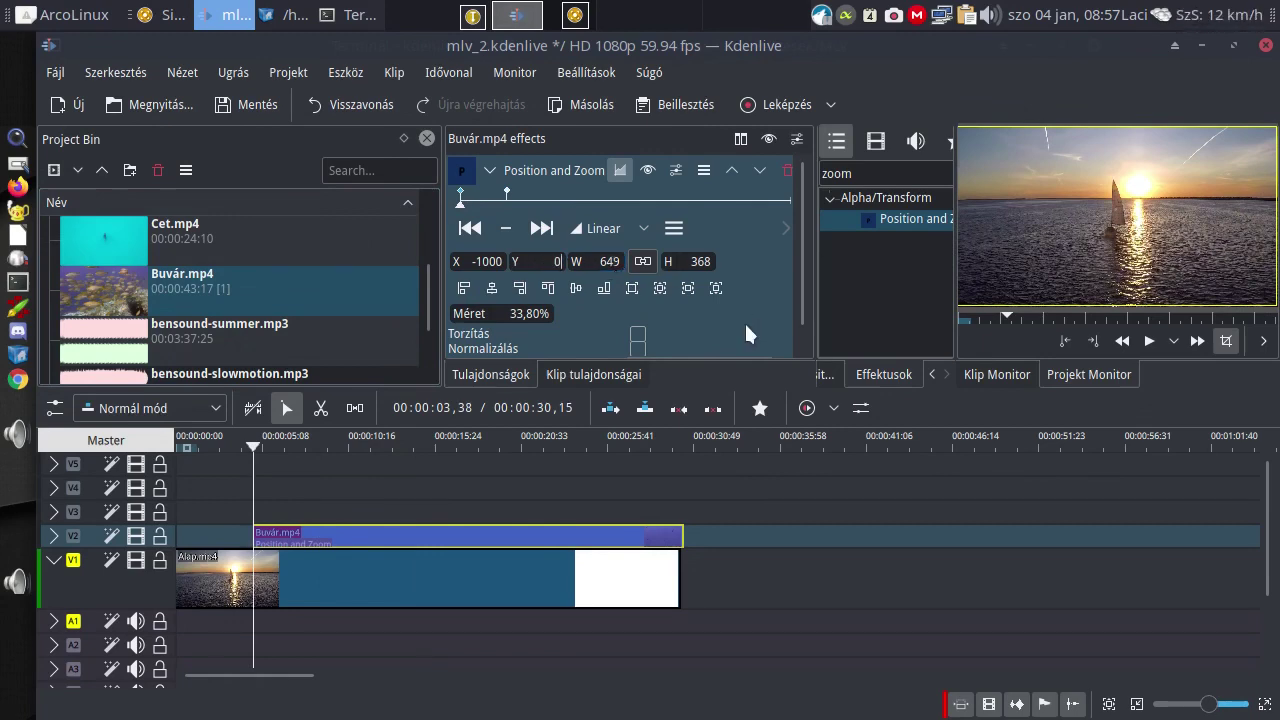
{"action": "left_click", "coordinate": [235, 448]}
{"action": "key", "text": "space"}
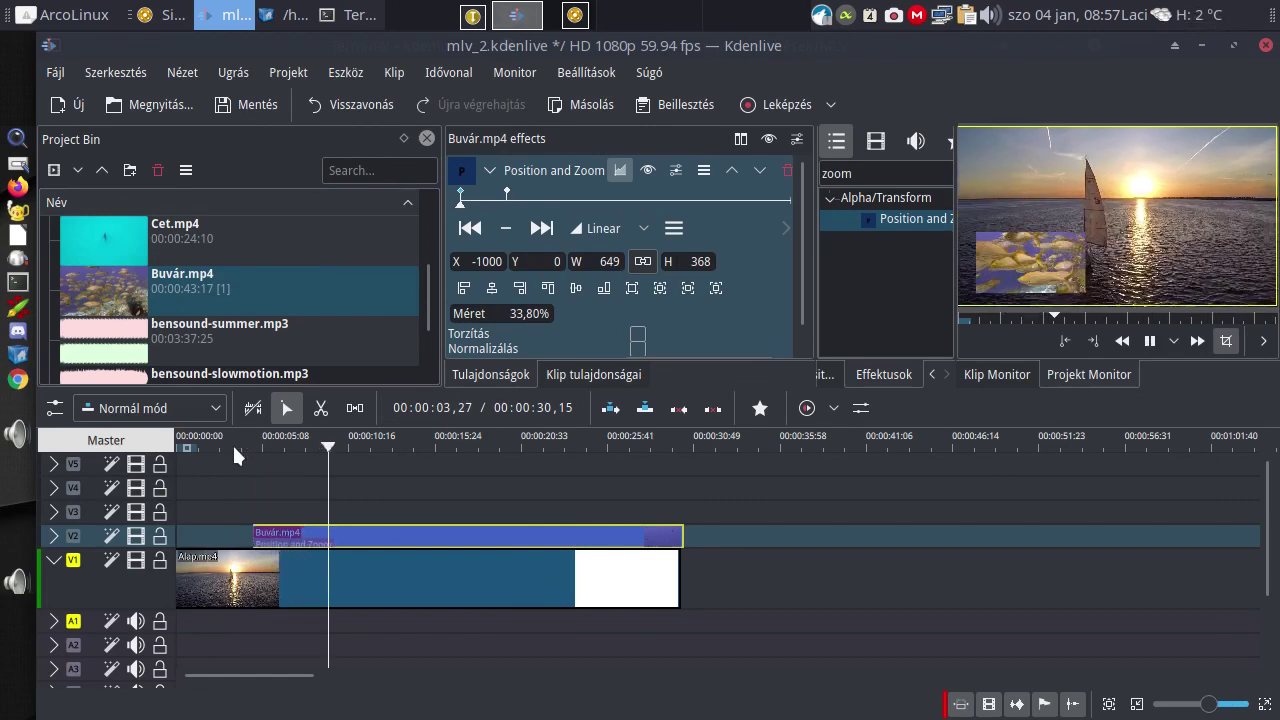
{"action": "key", "text": "space"}
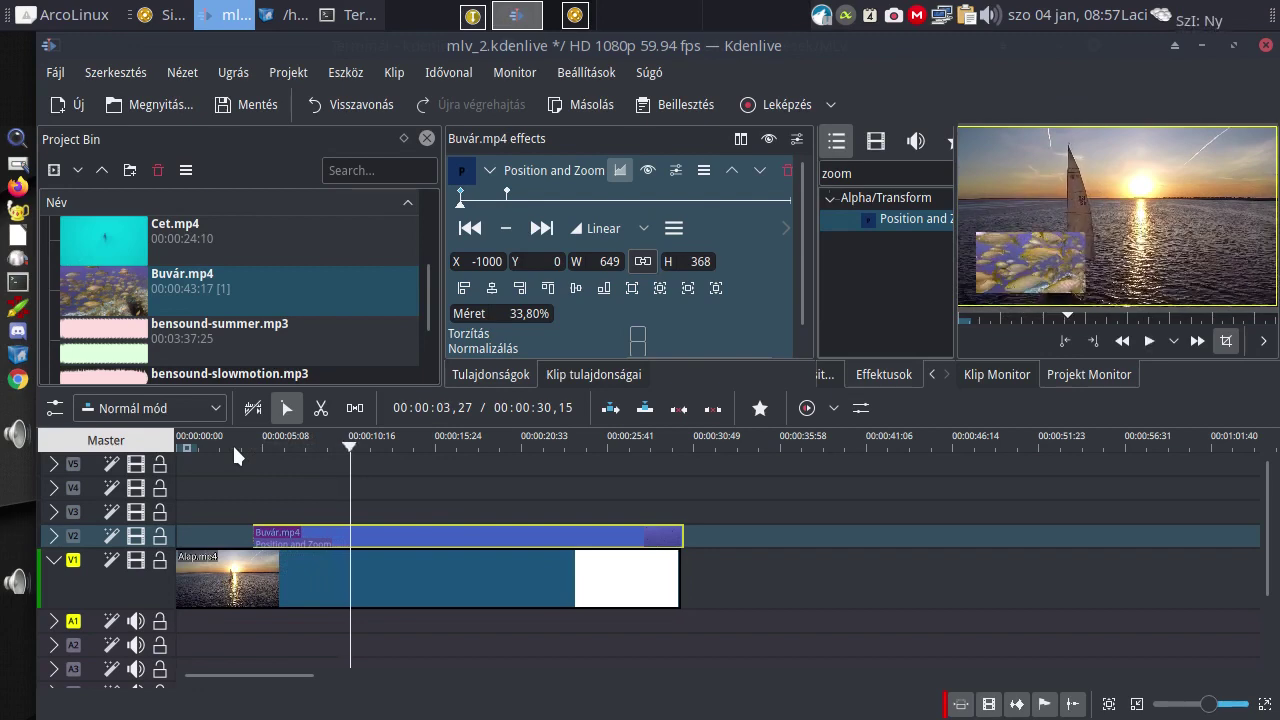
Set the Y position of Buvár.mp4's first Position and Zoom keyframe to 1500.
{"action": "left_click", "coordinate": [460, 195]}
{"action": "left_click", "coordinate": [556, 261]}
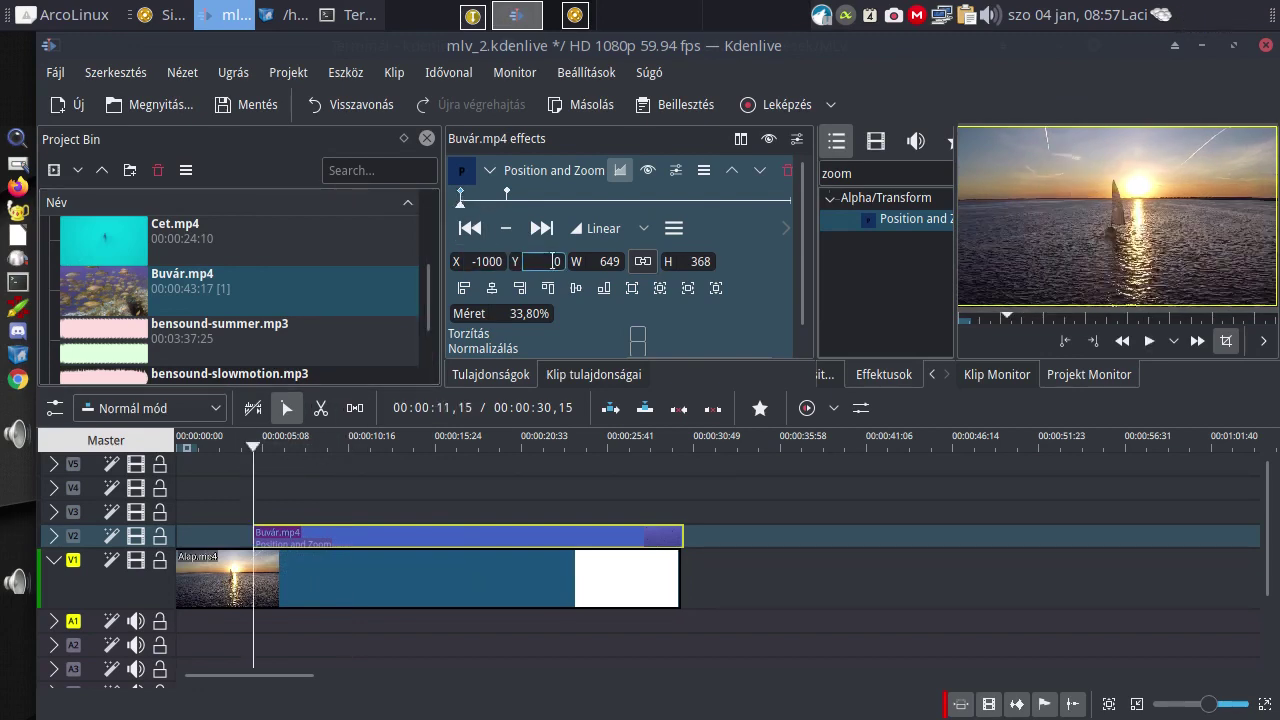
{"action": "type", "text": "9"}
{"action": "key", "text": "BackSpace"}
{"action": "type", "text": "1500"}
Play the timeline from just before Buvár.mp4 to check the overlay's diagonal entrance from below the frame.
{"action": "left_click", "coordinate": [231, 444]}
{"action": "key", "text": "space"}
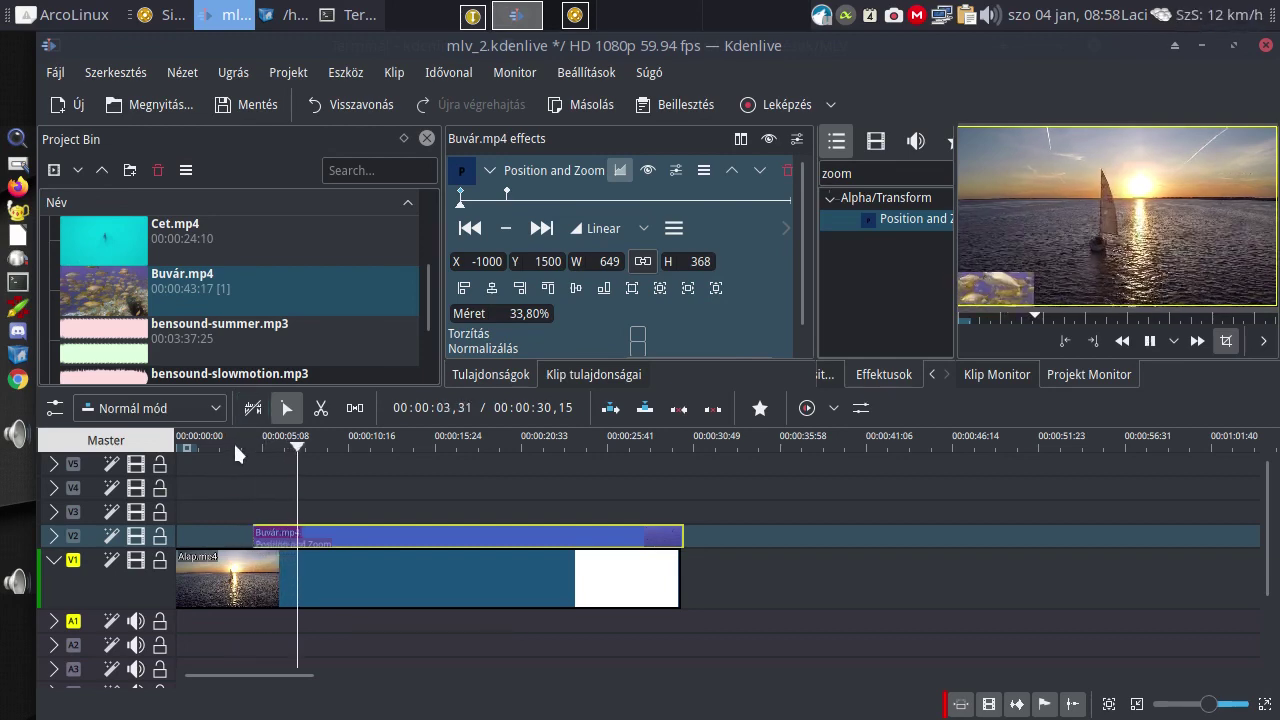
{"action": "key", "text": "space"}
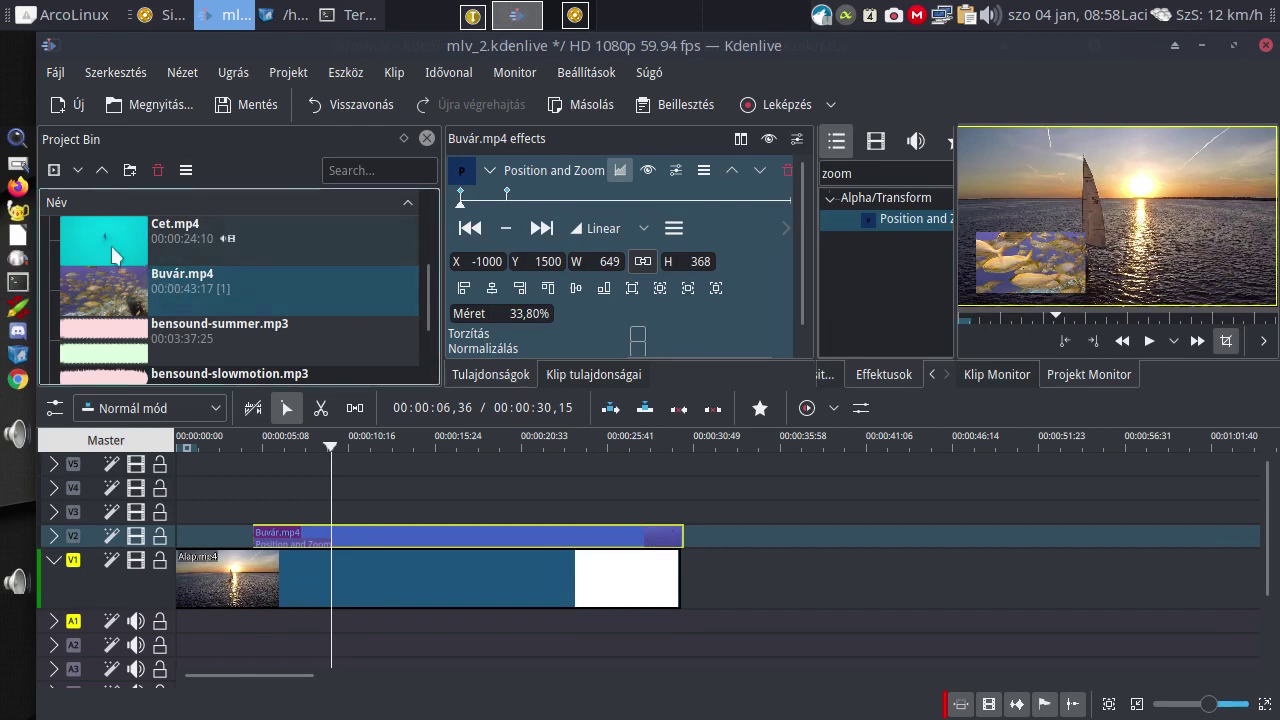
Place meduzák.mp4 from the project bin on track V3, starting at about 8 seconds.
{"action": "scroll", "coordinate": [94, 253], "scroll_direction": "up", "scroll_amount": 3}
{"action": "left_click_drag", "start_coordinate": [92, 267], "coordinate": [313, 511]}
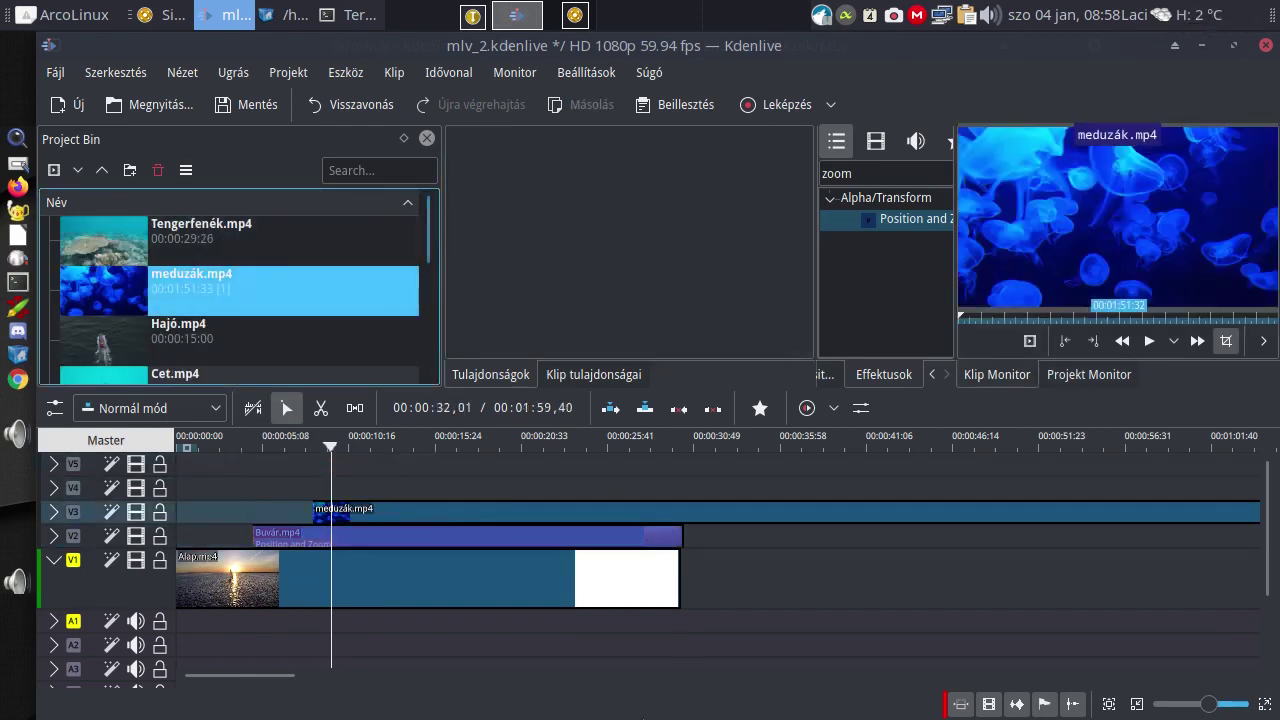
Cut meduzák.mp4 on track V3 slightly past the end of Buvár.mp4, at about 31 seconds, and delete the remainder.
{"action": "scroll", "coordinate": [1260, 566], "scroll_direction": "down", "scroll_amount": 2}
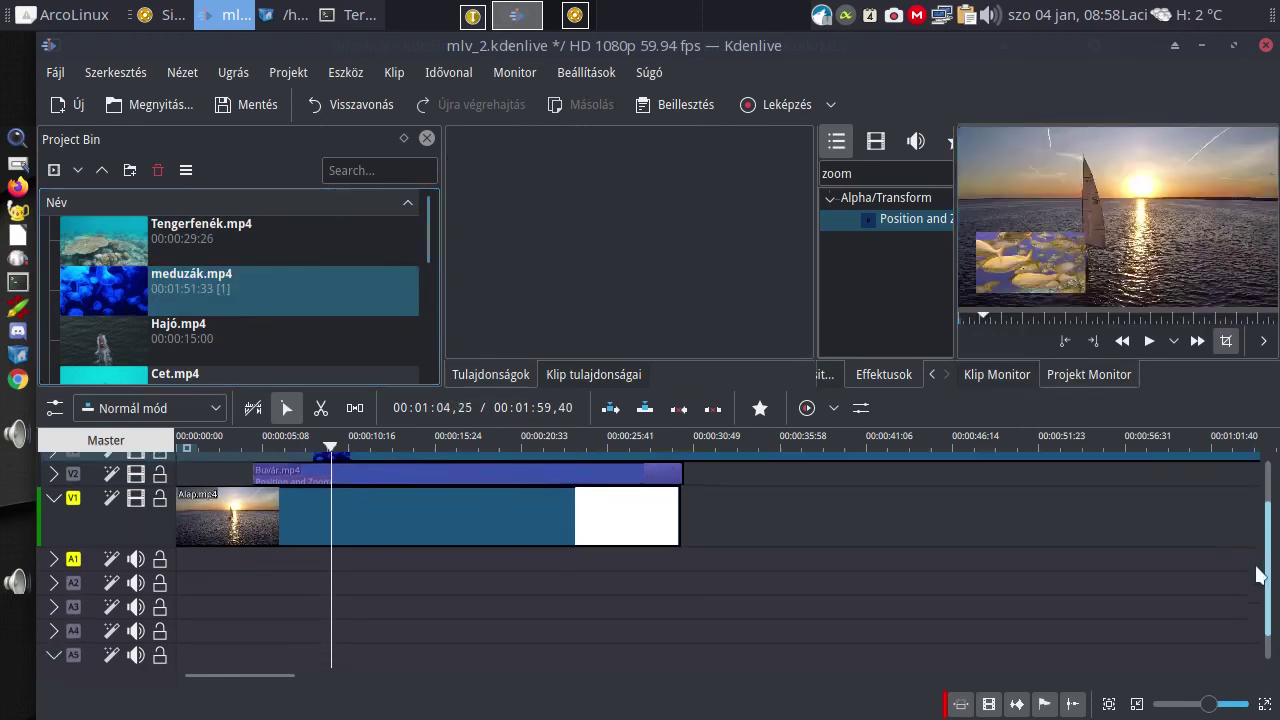
{"action": "scroll", "coordinate": [1240, 515], "scroll_direction": "up", "scroll_amount": 2}
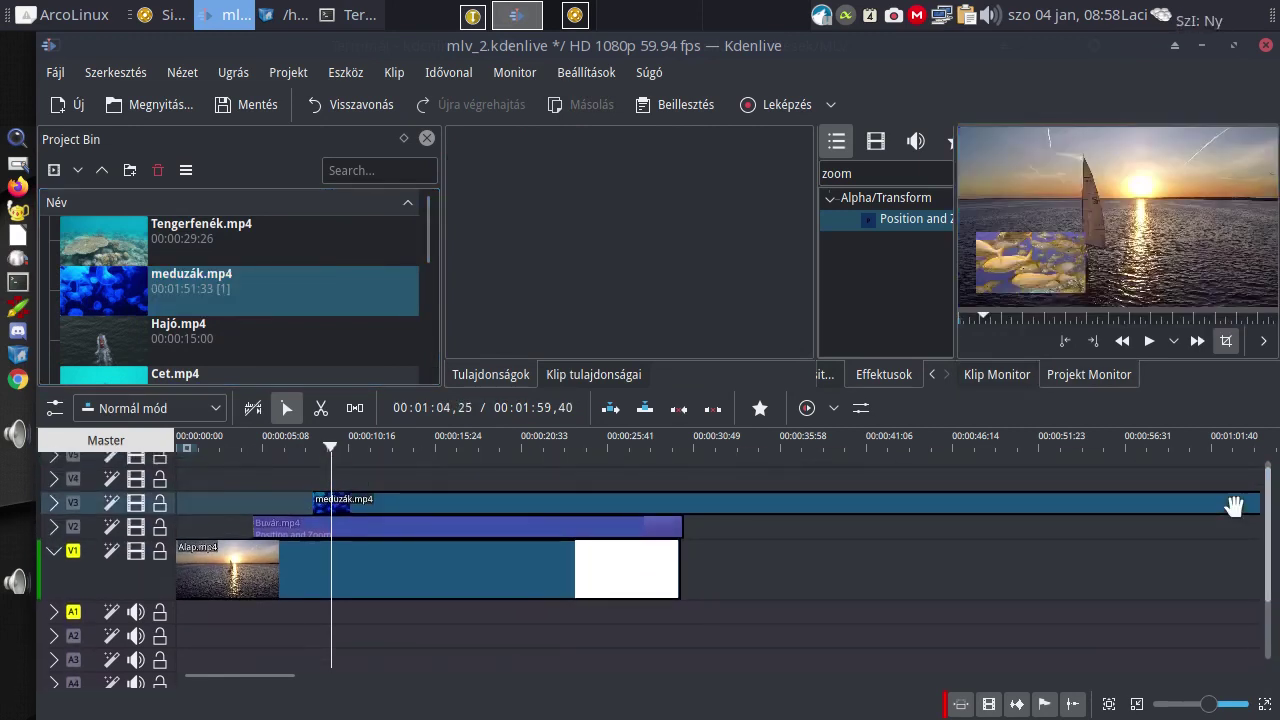
{"action": "left_click", "coordinate": [318, 408]}
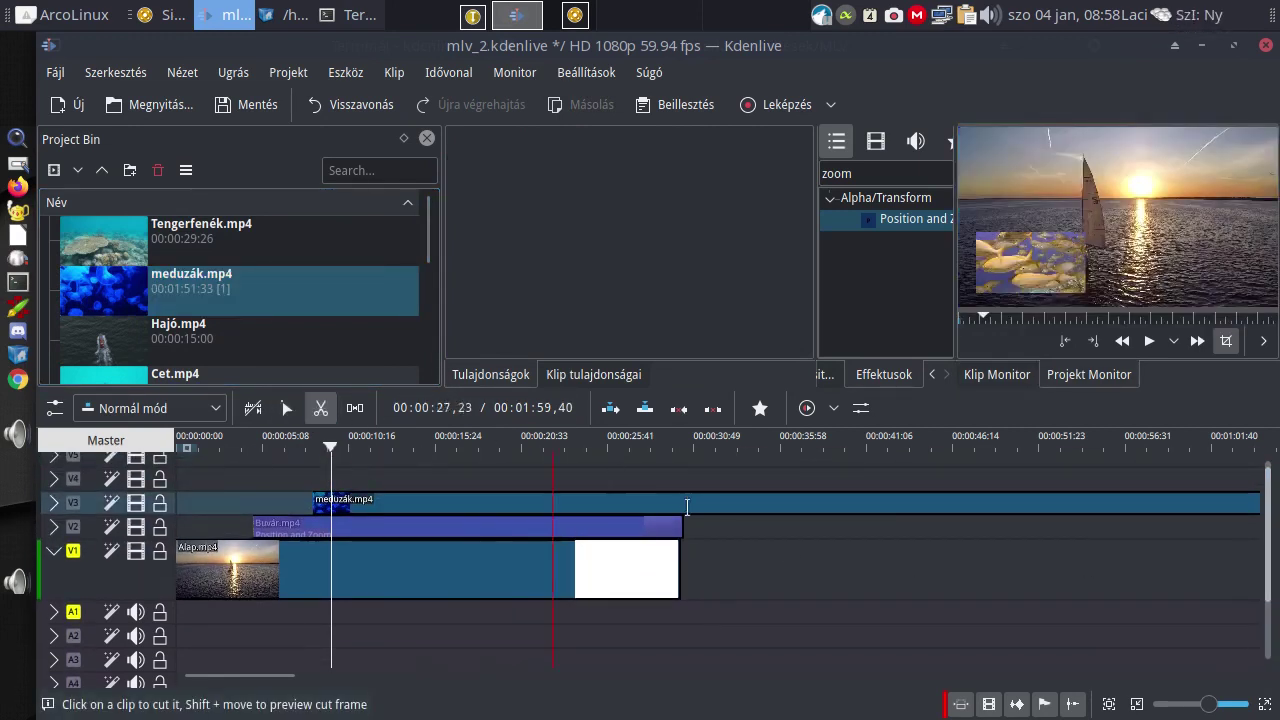
{"action": "left_click", "coordinate": [707, 502]}
{"action": "left_click", "coordinate": [286, 408]}
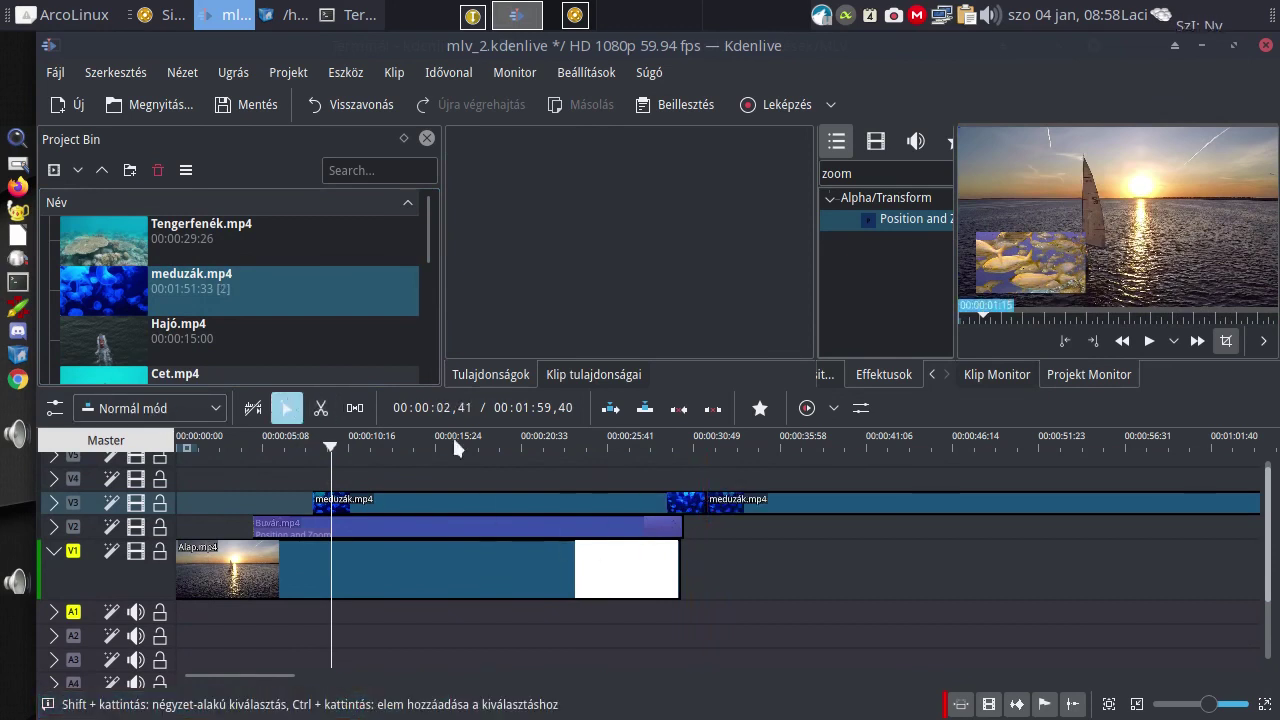
{"action": "left_click", "coordinate": [786, 503]}
{"action": "key", "text": "Delete"}
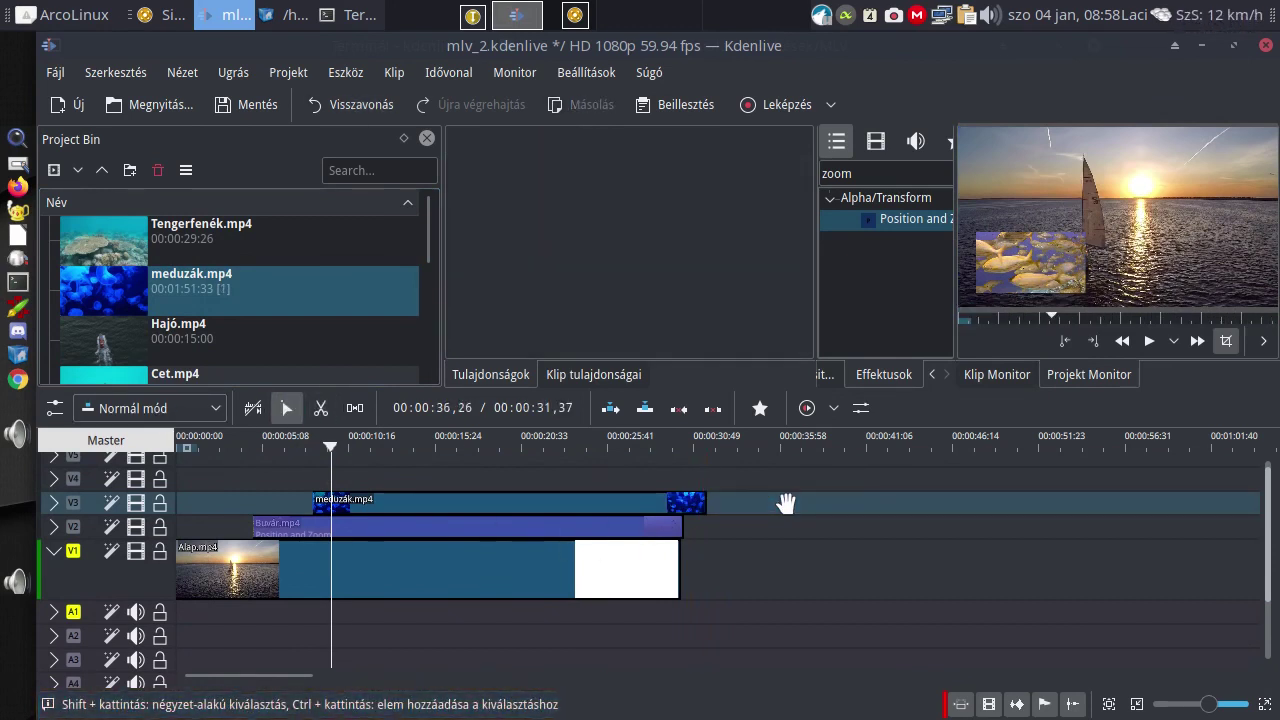
Play the timeline from just before Buvár.mp4 to a point shortly inside meduzák.mp4.
{"action": "left_click", "coordinate": [233, 443]}
{"action": "key", "text": "space"}
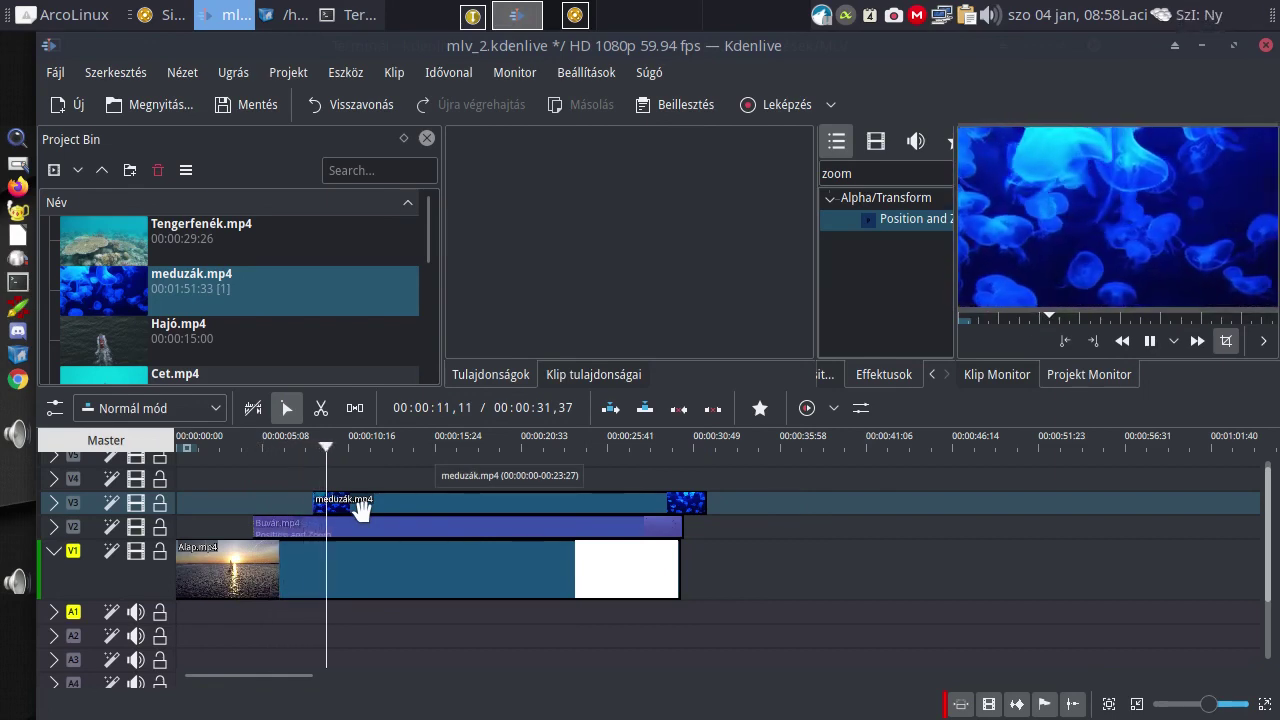
{"action": "key", "text": "space"}
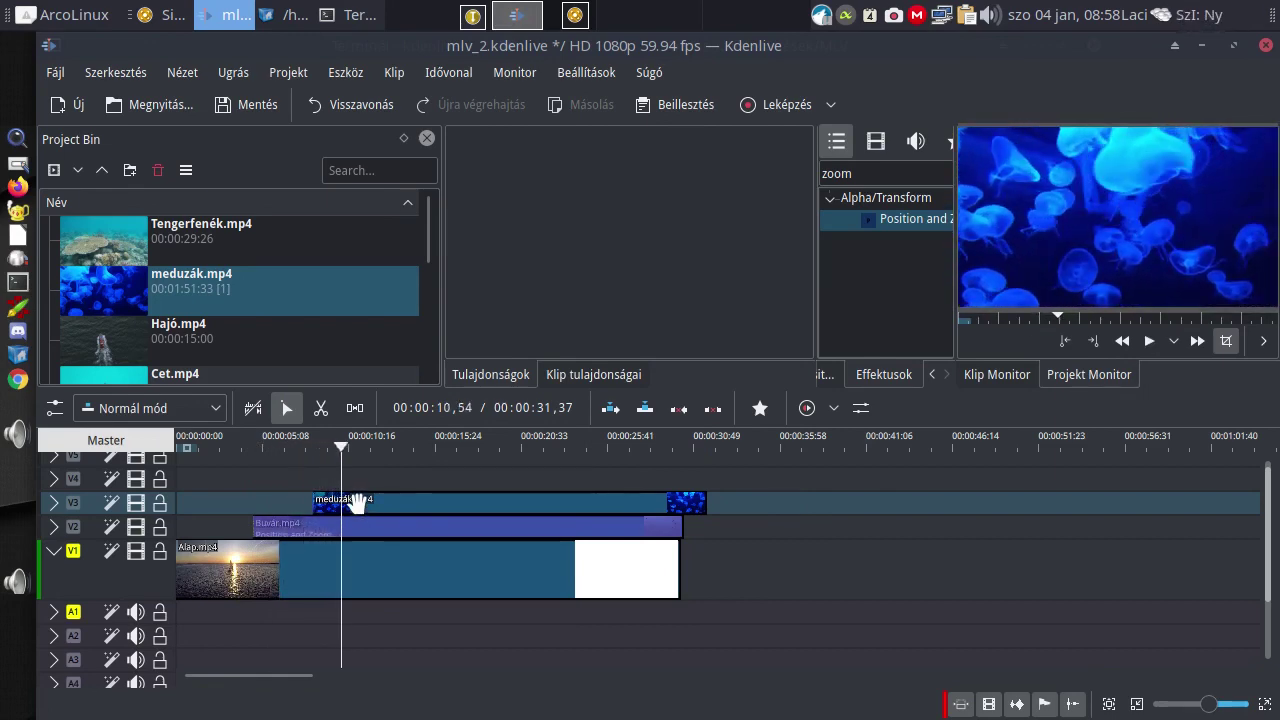
Apply the Position and Zoom effect to meduzák.mp4 on track V3 and set its size to 30%.
{"action": "left_click", "coordinate": [357, 502]}
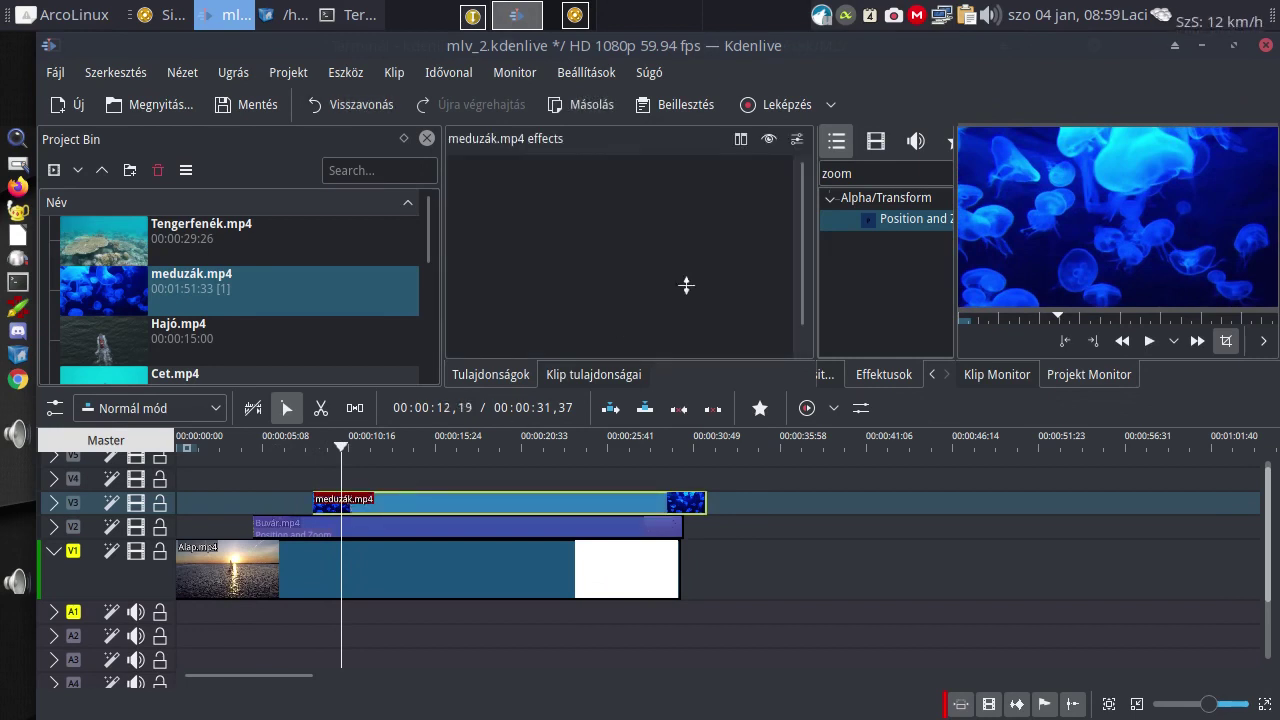
{"action": "left_click", "coordinate": [895, 228]}
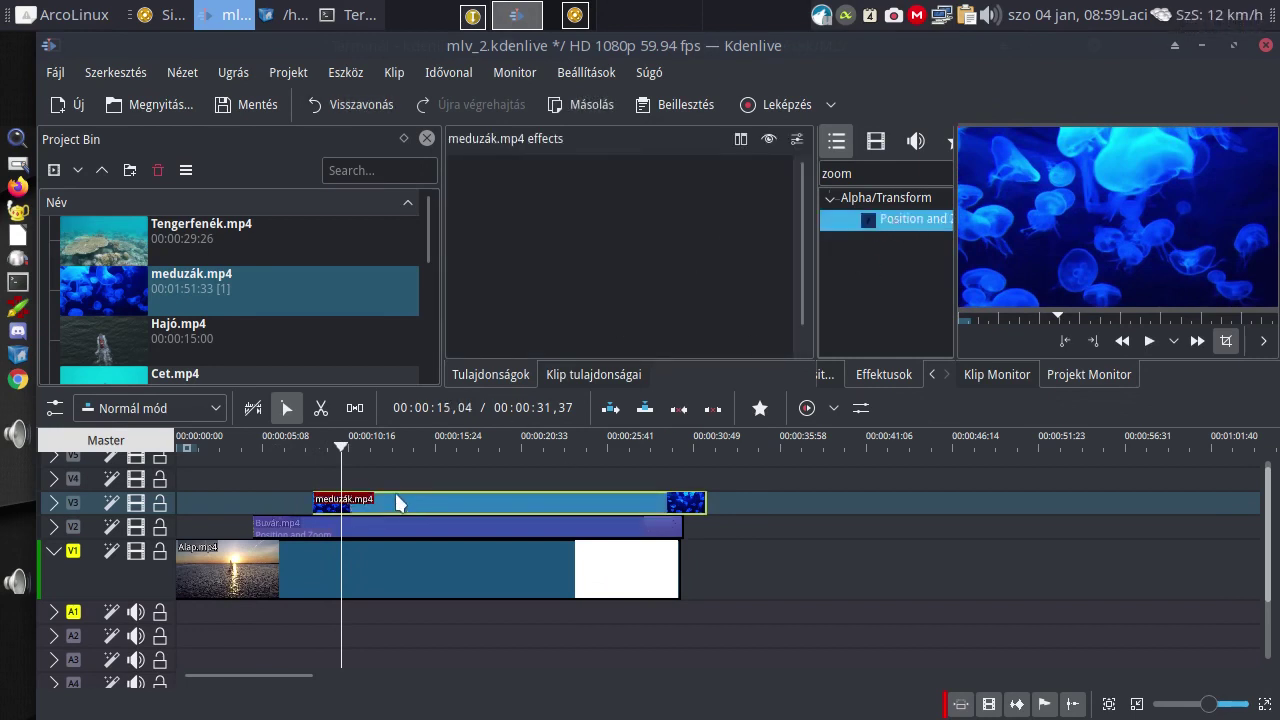
{"action": "left_click_drag", "start_coordinate": [398, 502], "coordinate": [398, 502]}
{"action": "left_click", "coordinate": [525, 313]}
{"action": "type", "text": "30"}
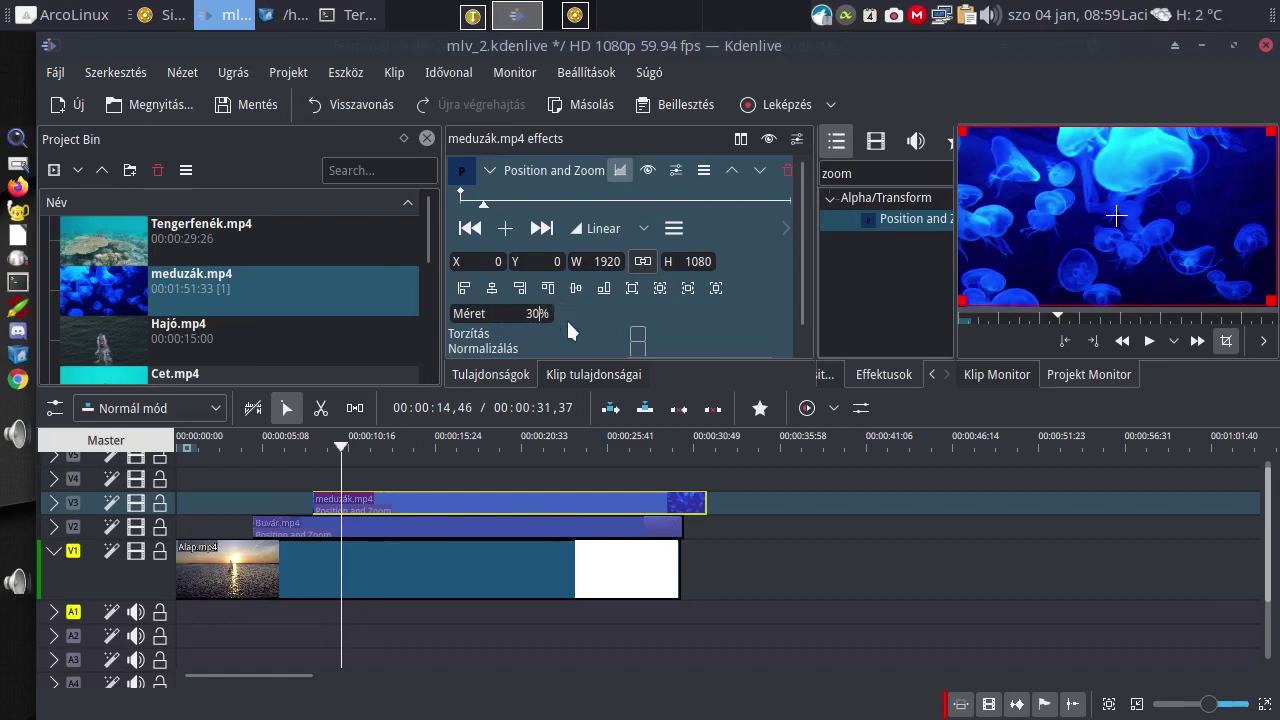
{"action": "key", "text": "Return"}
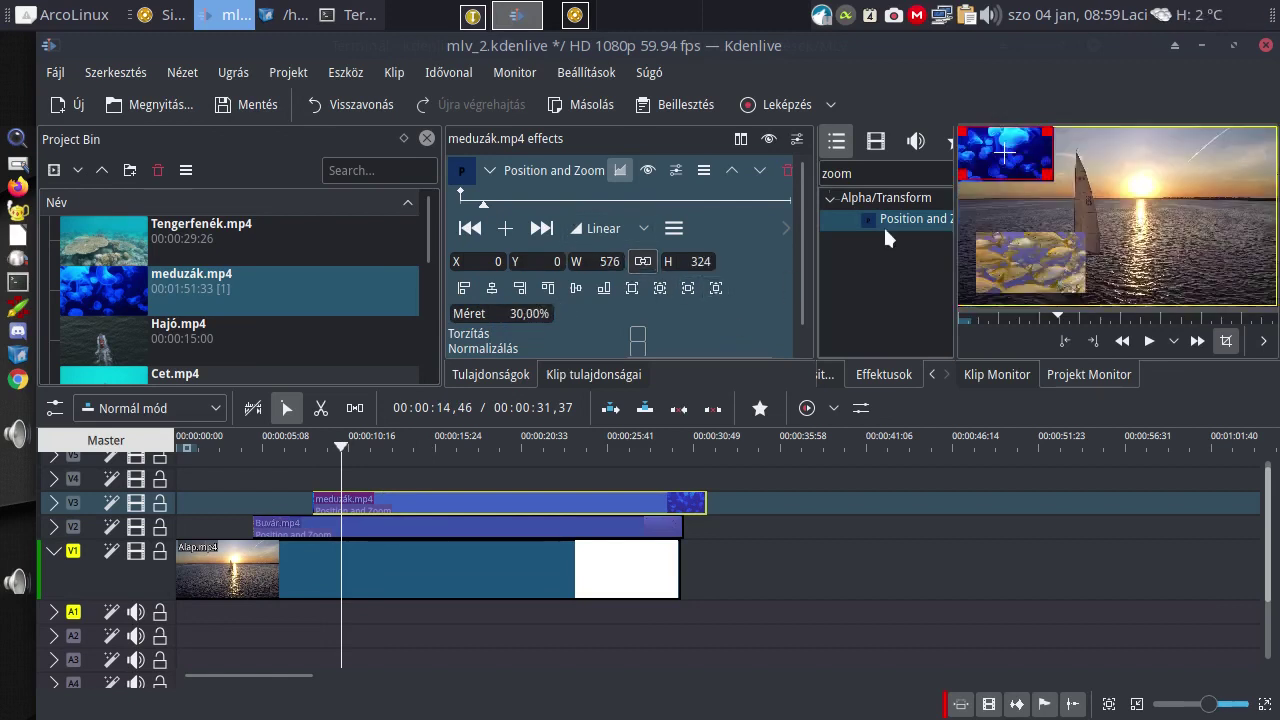
Move the meduzák.mp4 overlay to the lower right, about X 1159, Y 656, and add a position keyframe at about 12.6 seconds.
{"action": "left_click_drag", "start_coordinate": [1005, 153], "coordinate": [1198, 259]}
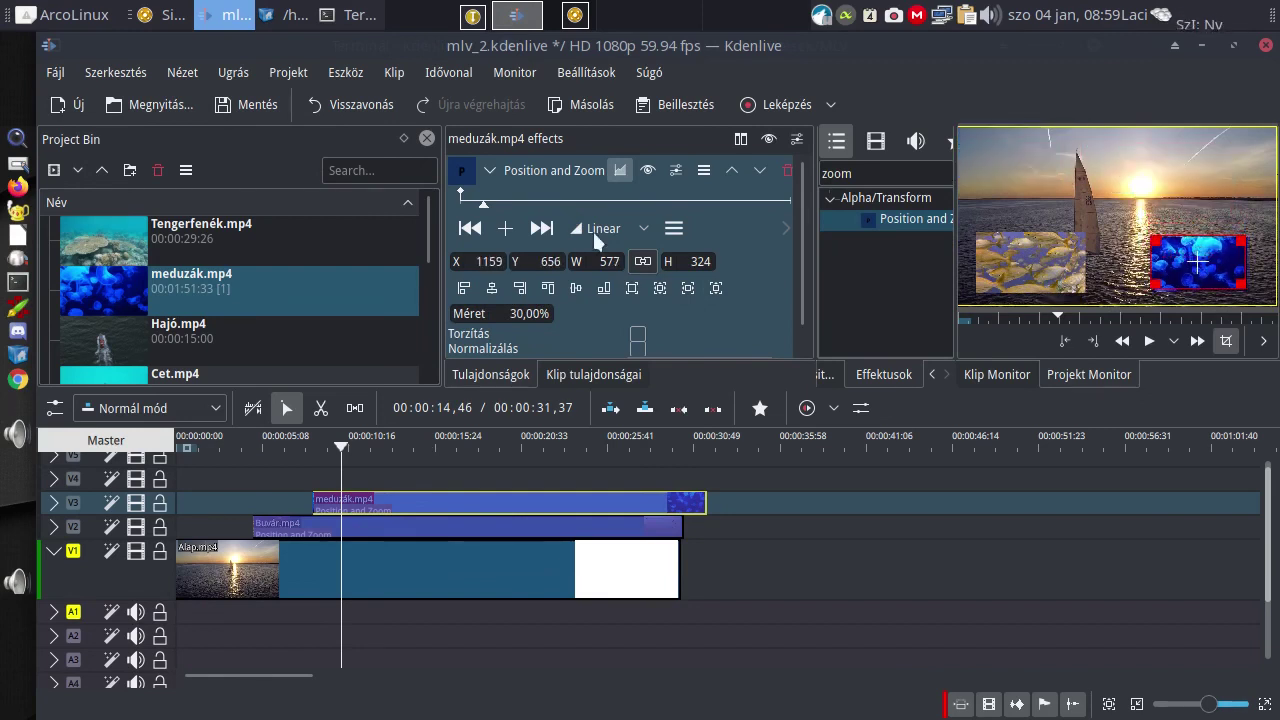
{"action": "left_click", "coordinate": [522, 192]}
{"action": "left_click", "coordinate": [506, 232]}
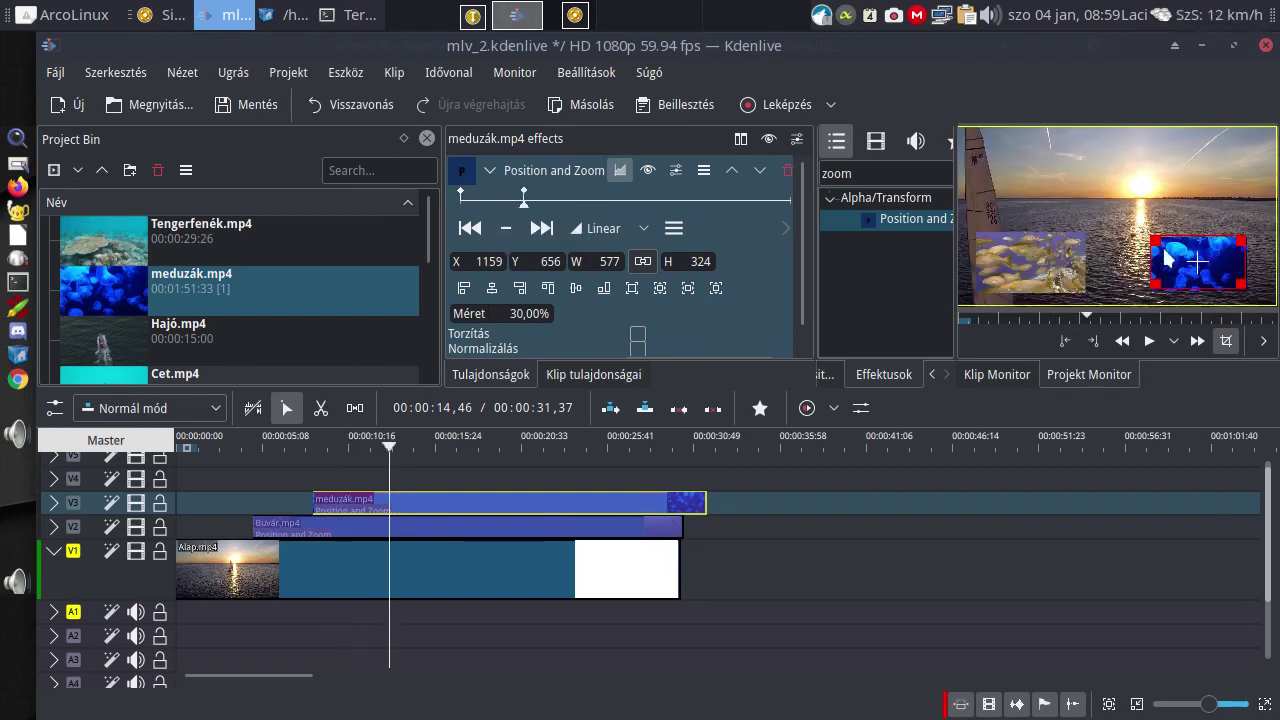
Set the position of meduzák.mp4's first keyframe to X 2200, Y 0.
{"action": "left_click", "coordinate": [461, 193]}
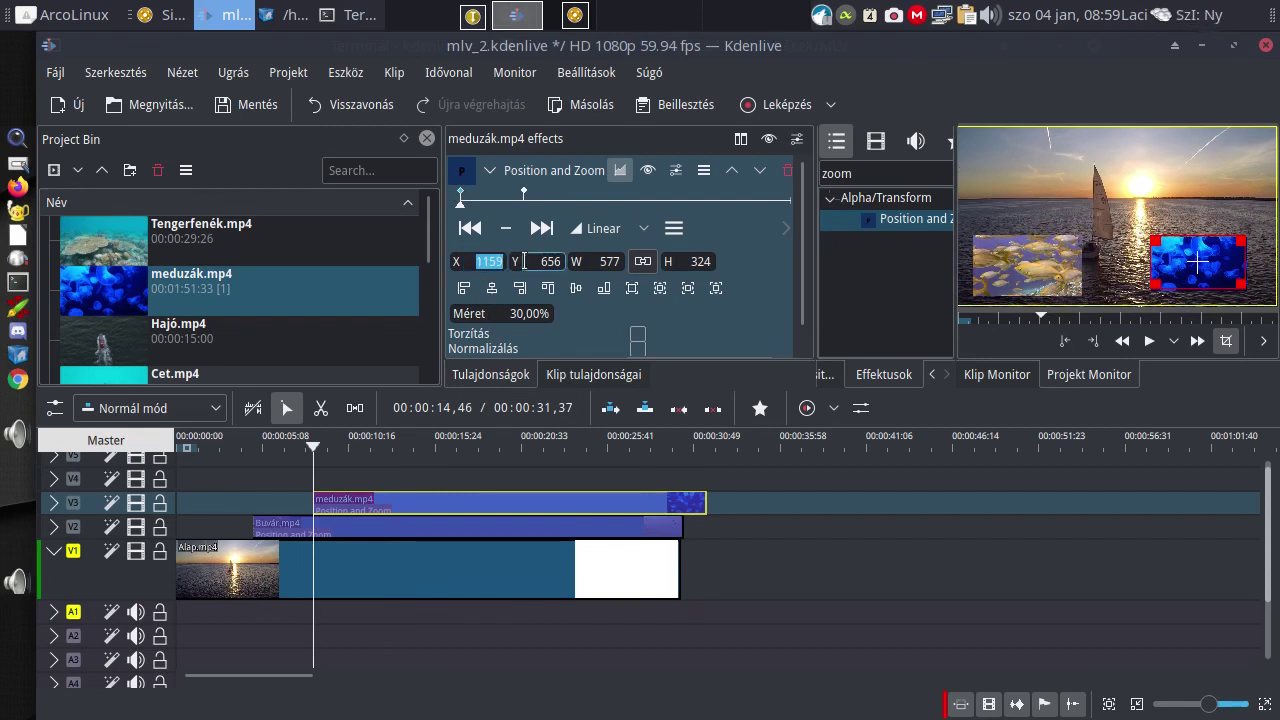
{"action": "type", "text": "18"}
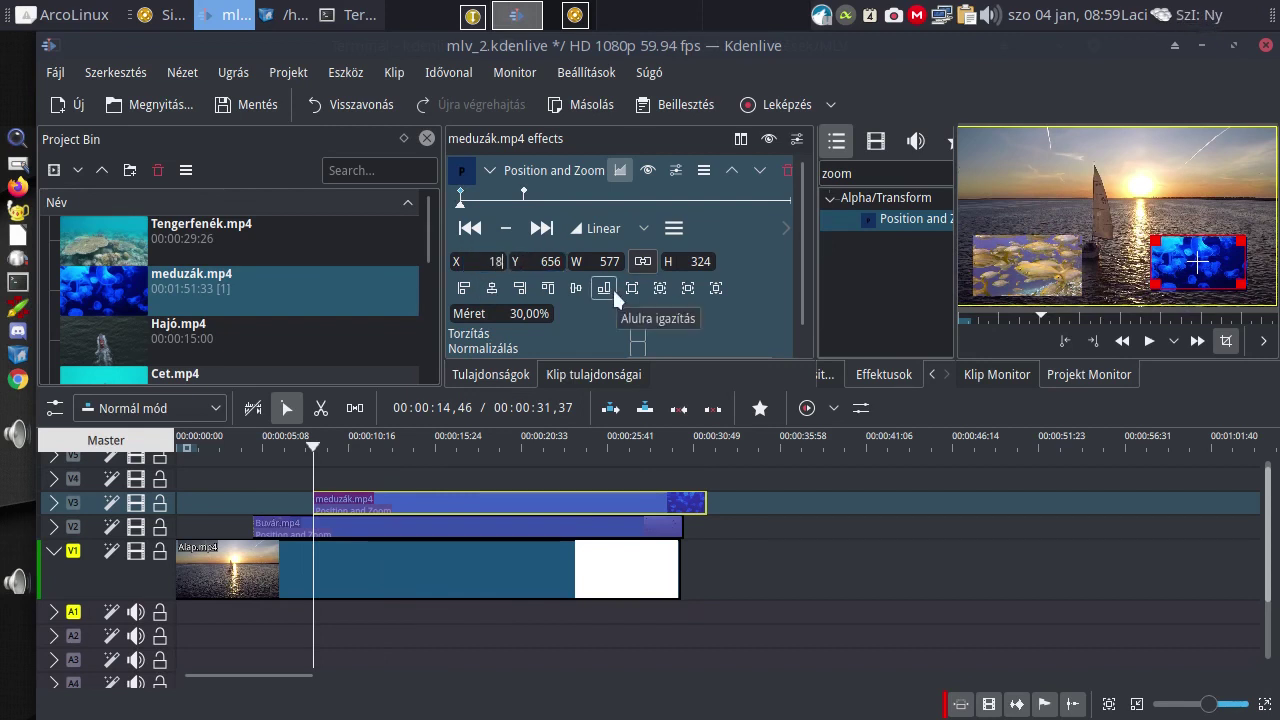
{"action": "type", "text": "00"}
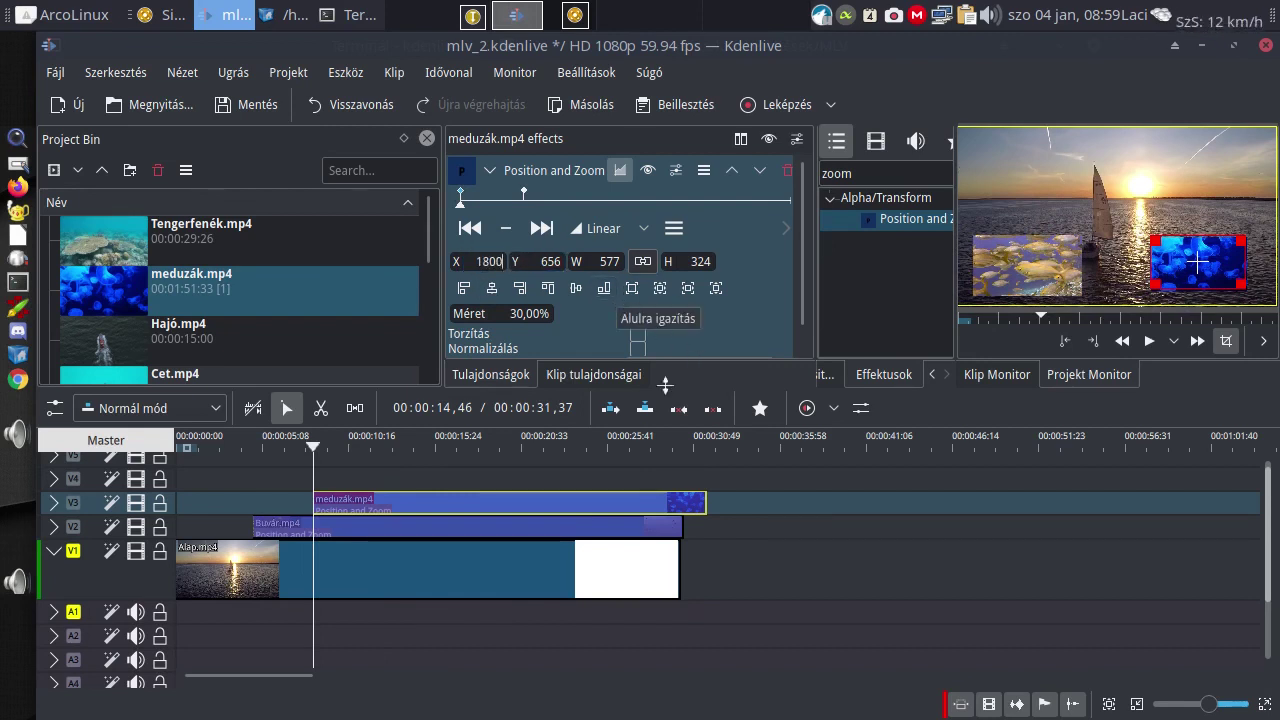
{"action": "key", "text": "Return"}
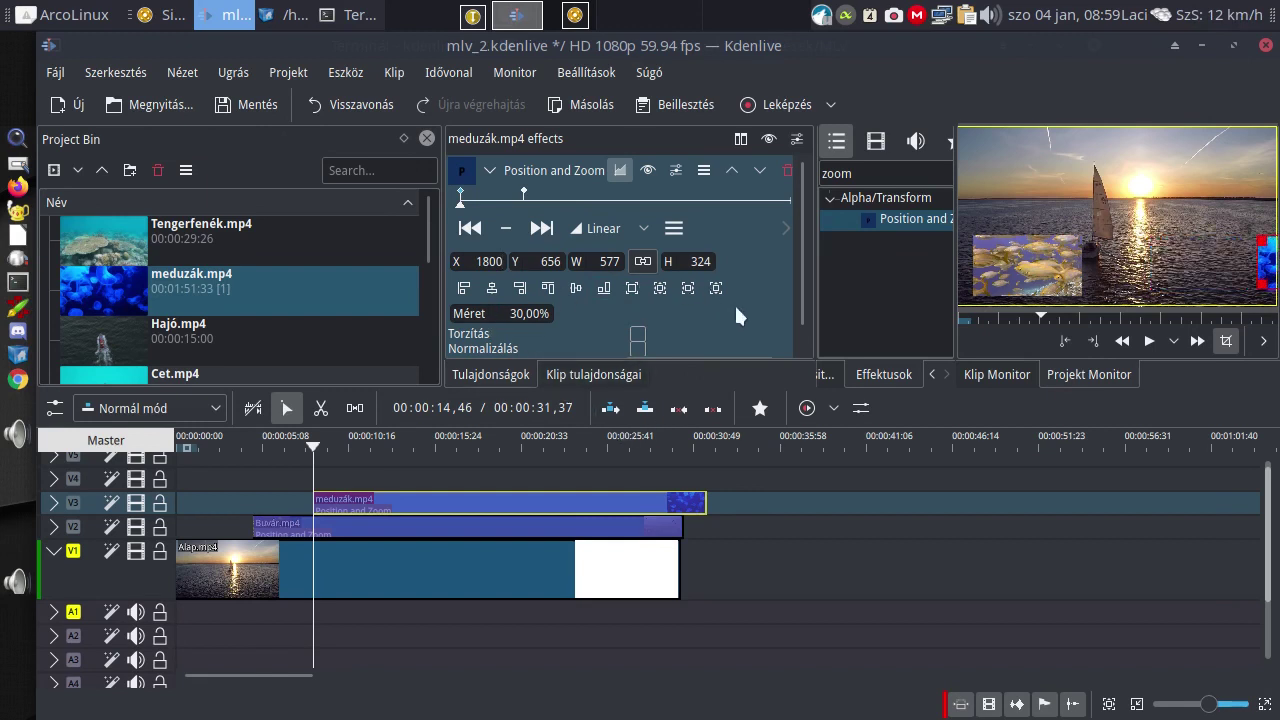
{"action": "double_click", "coordinate": [473, 261]}
{"action": "type", "text": "22"}
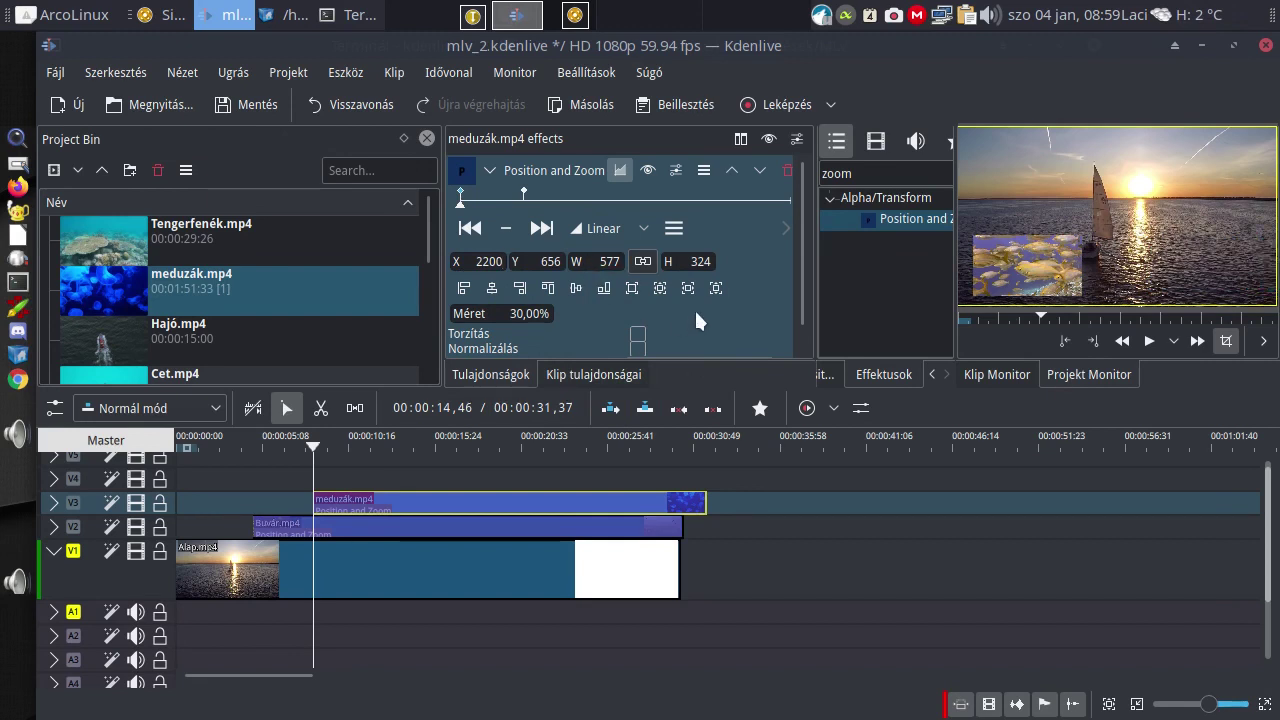
{"action": "double_click", "coordinate": [550, 261]}
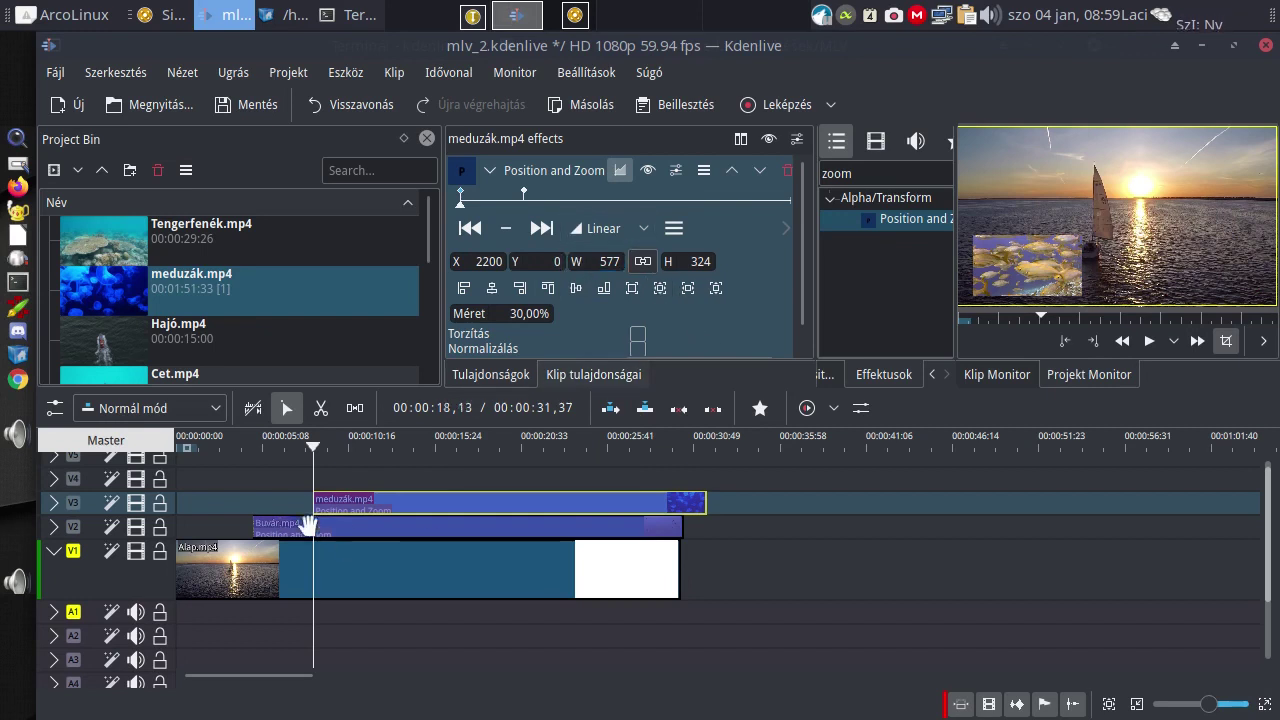
Play the timeline from just before meduzák.mp4 until shortly past its second keyframe.
{"action": "left_click", "coordinate": [302, 447]}
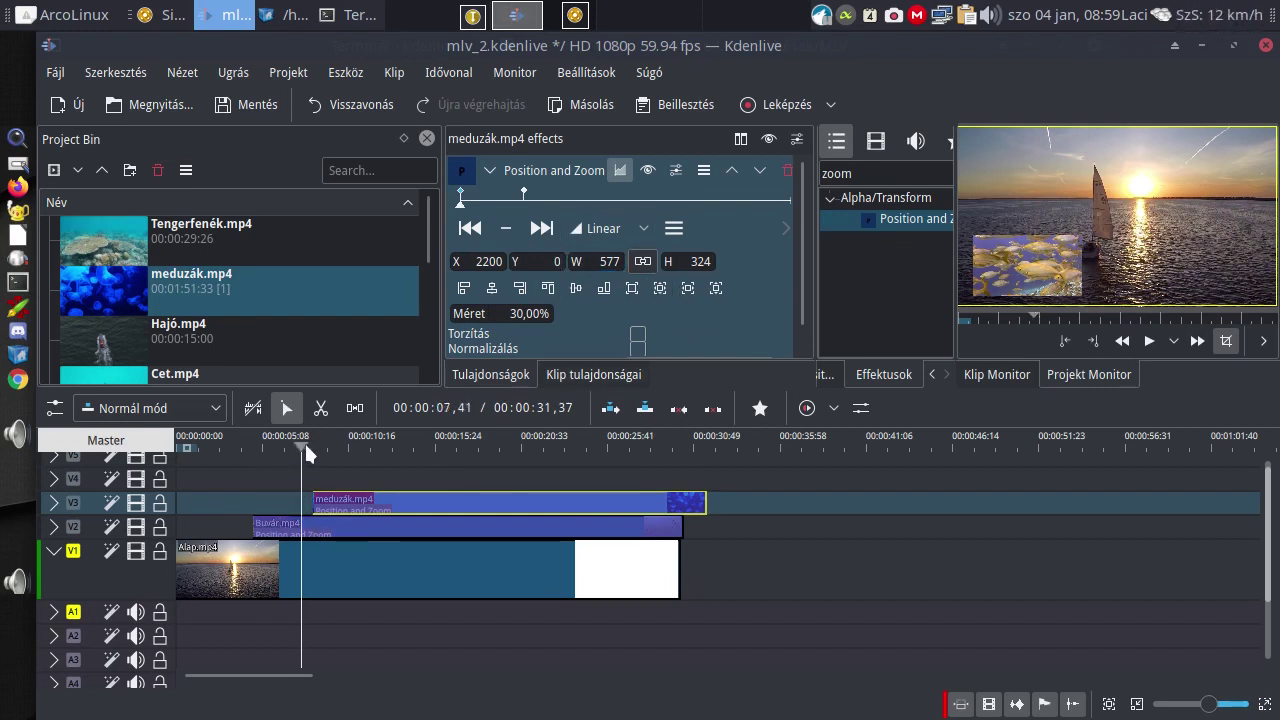
{"action": "key", "text": "space"}
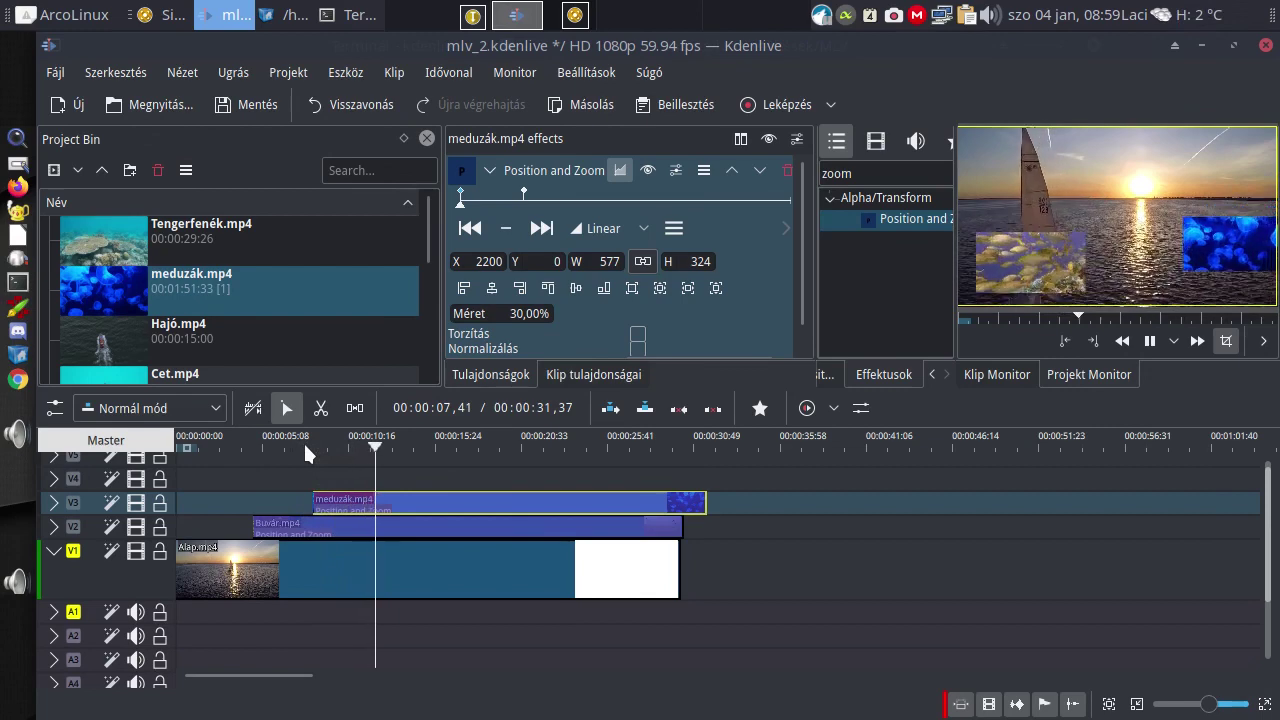
{"action": "key", "text": "space"}
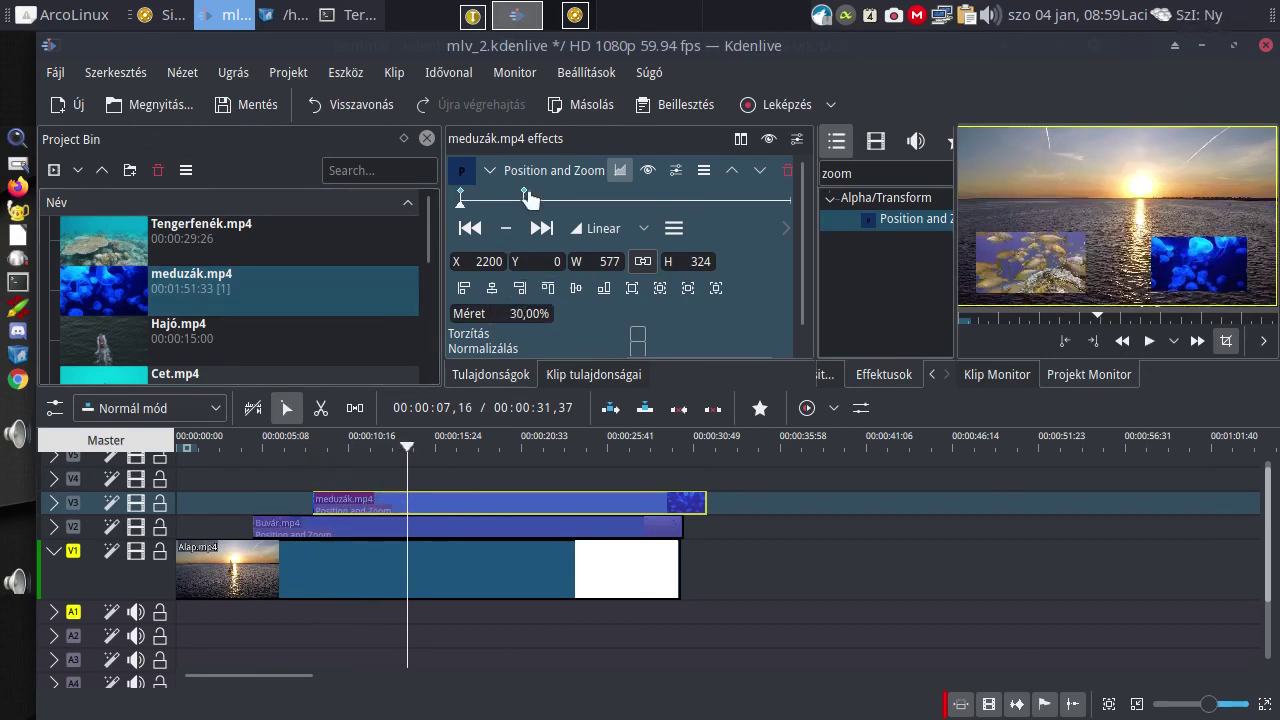
Set the Y position of meduzák.mp4's first keyframe to 1500 and play back the entrance animation.
{"action": "left_click", "coordinate": [524, 197]}
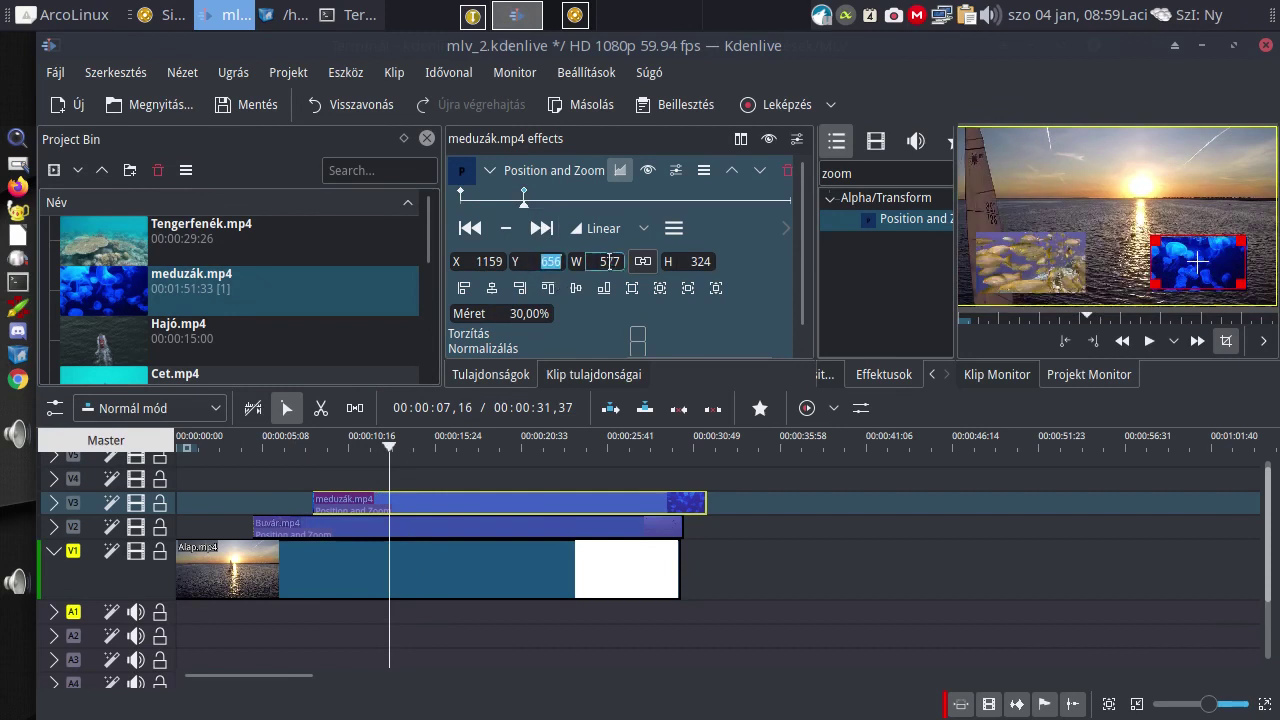
{"action": "left_click", "coordinate": [301, 450]}
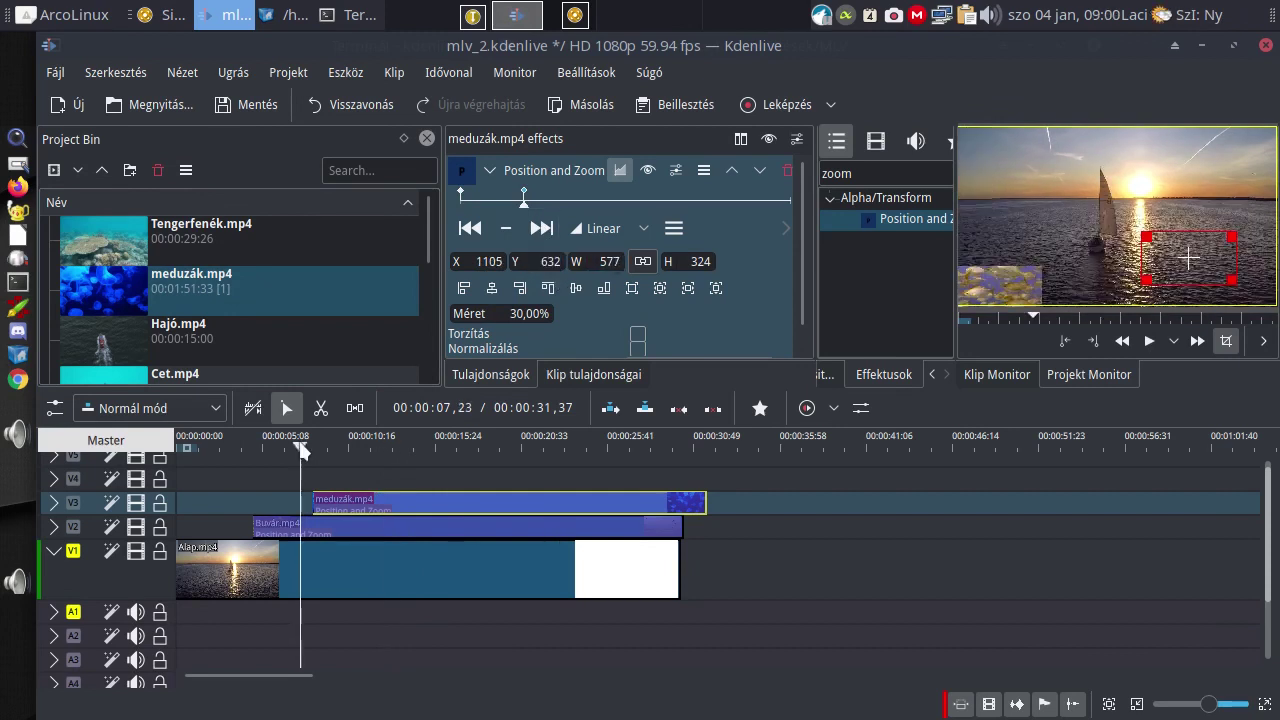
{"action": "left_click", "coordinate": [460, 193]}
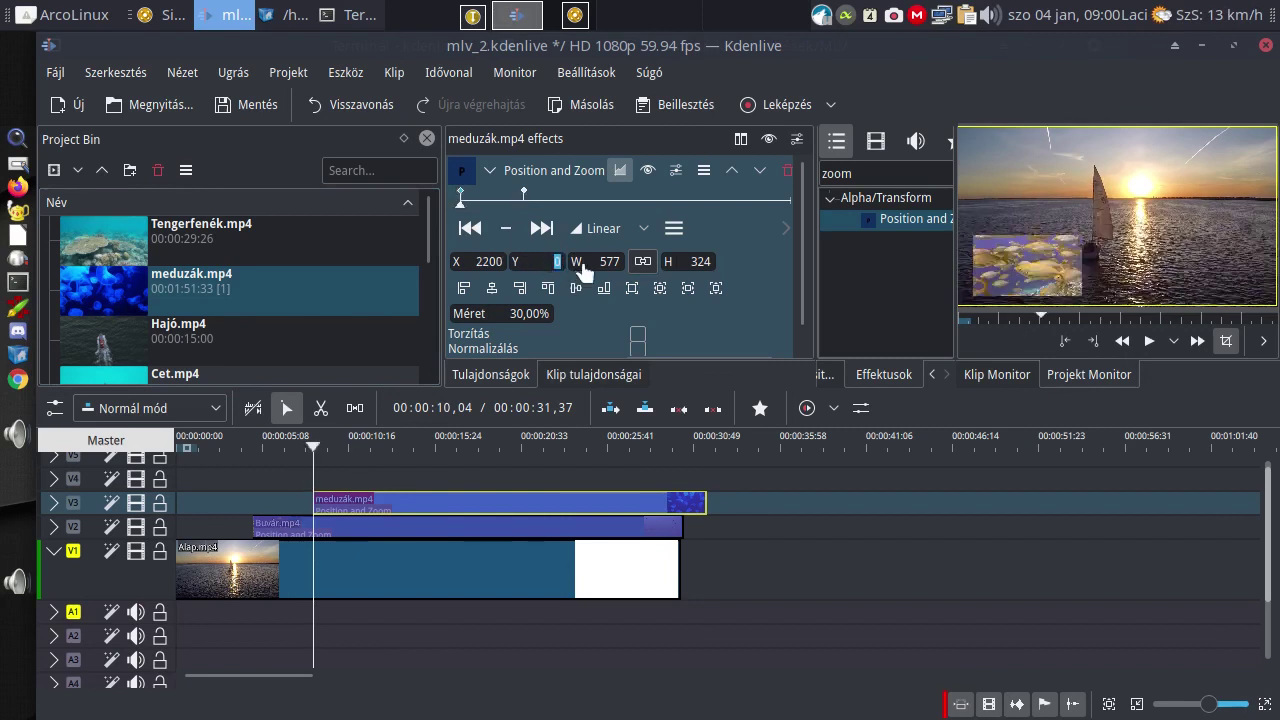
{"action": "type", "text": "1500"}
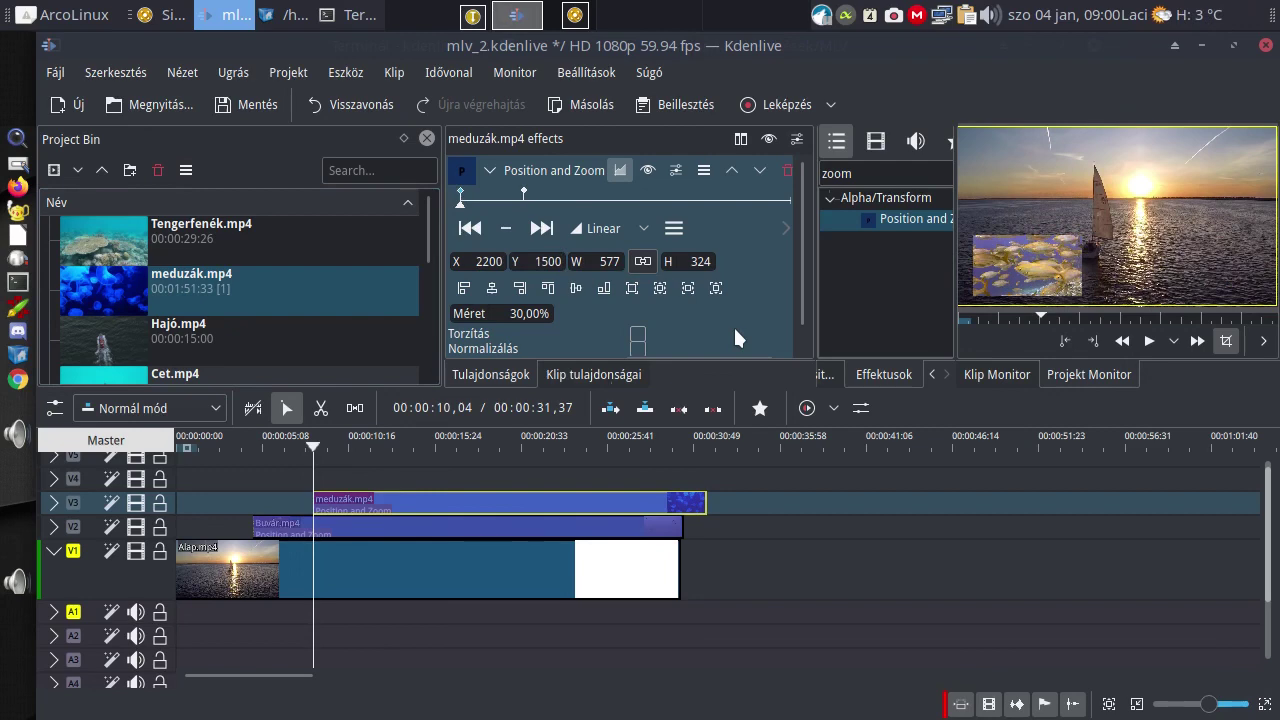
{"action": "key", "text": "space"}
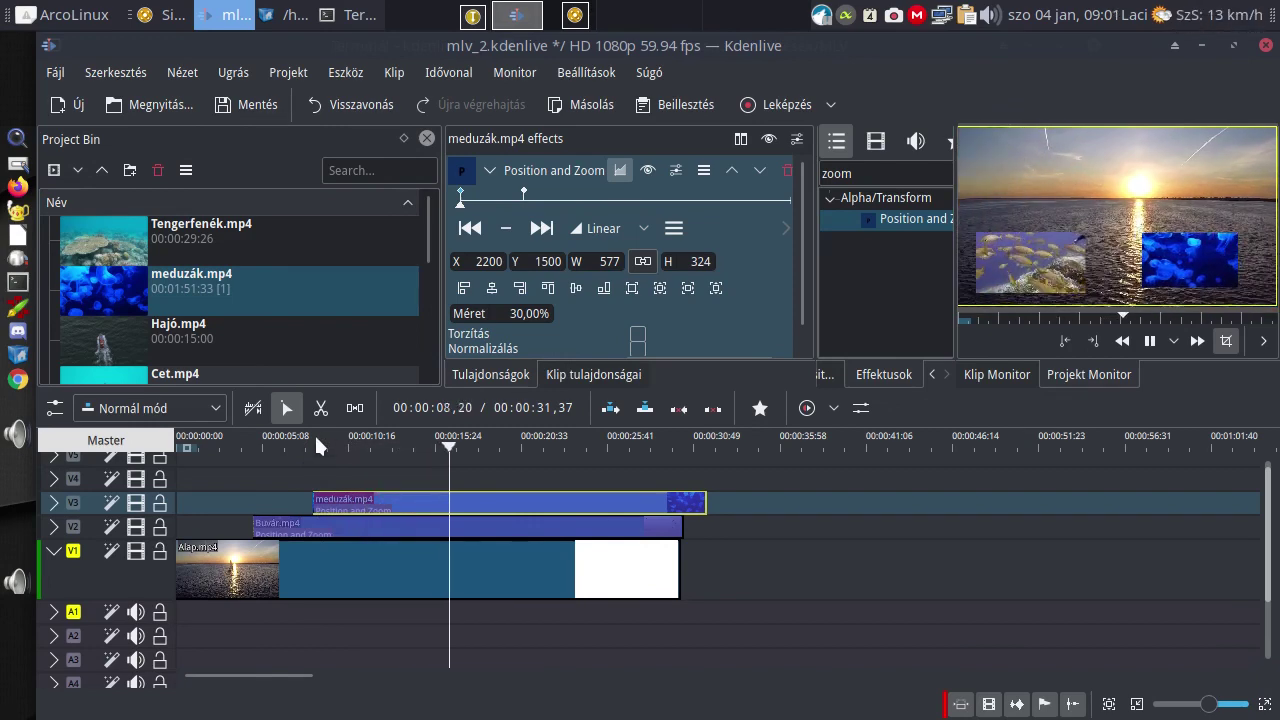
{"action": "key", "text": "space"}
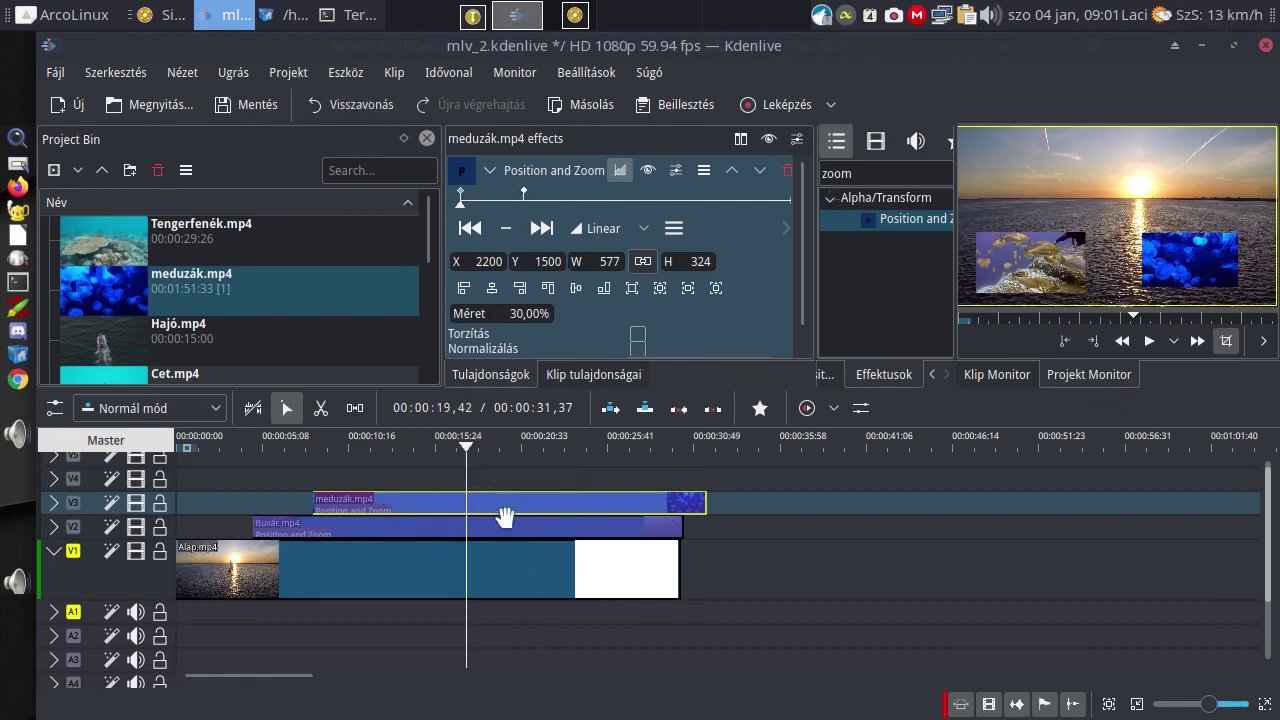
At the second keyframe, reposition and enlarge the meduzák.mp4 overlay in the full-screen monitor to about X 1194, Y 616 and 33% size.
{"action": "left_click", "coordinate": [523, 194]}
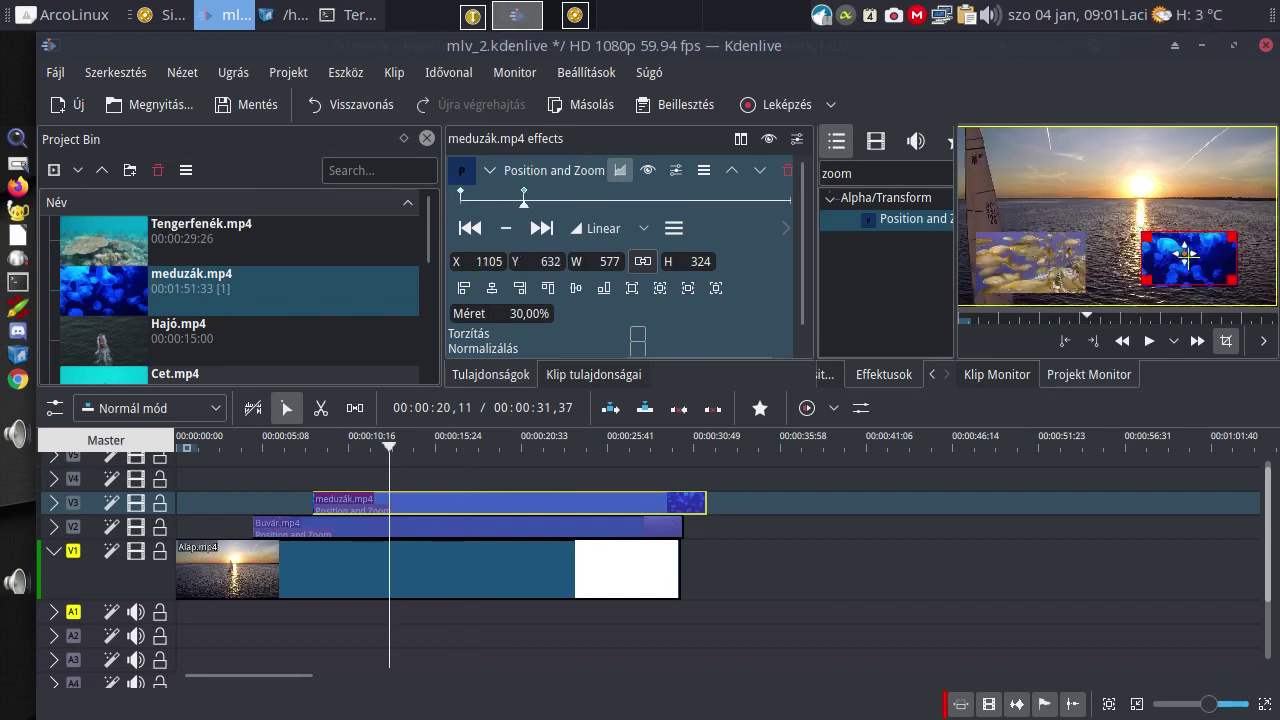
{"action": "left_click_drag", "start_coordinate": [1187, 255], "coordinate": [1185, 259]}
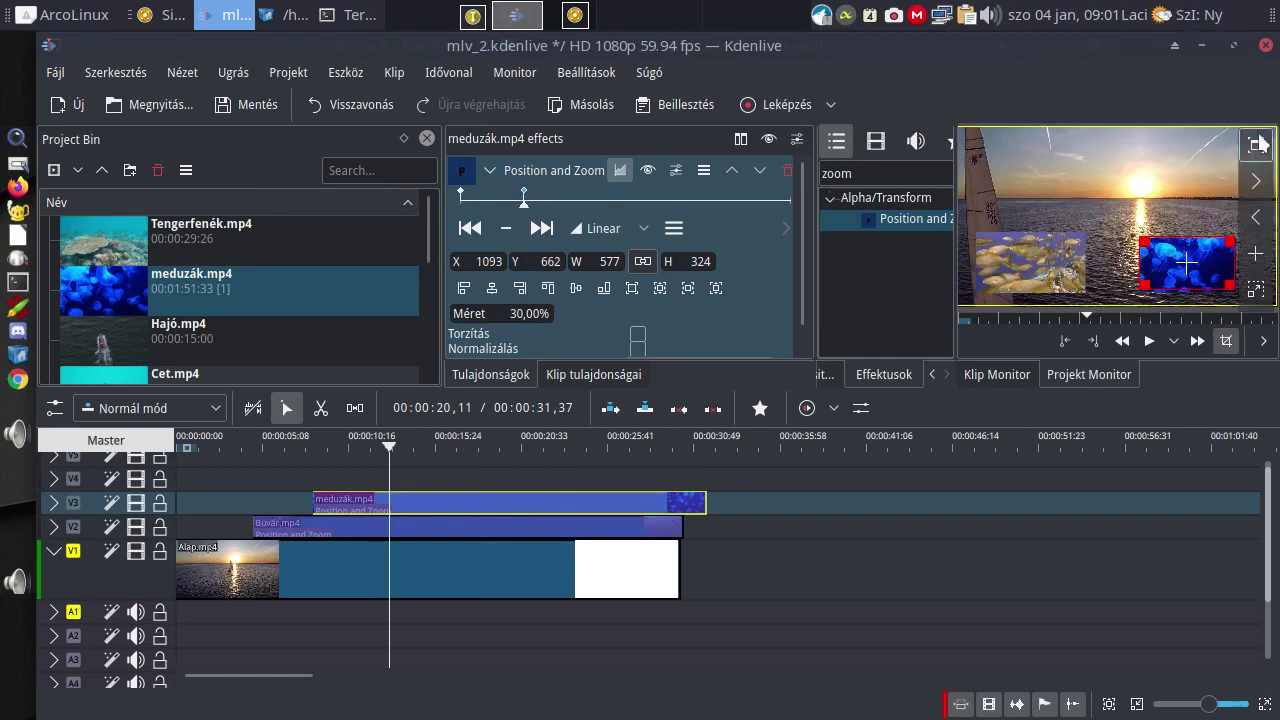
{"action": "left_click", "coordinate": [1257, 143]}
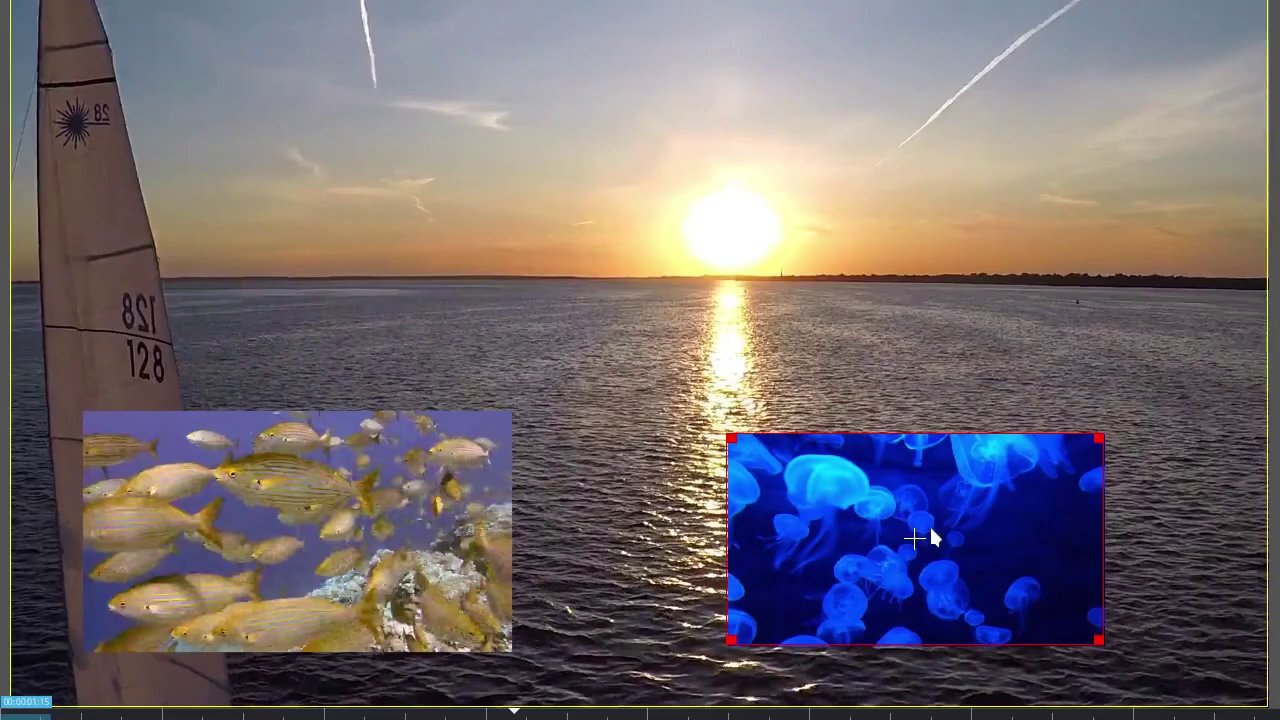
{"action": "left_click_drag", "start_coordinate": [910, 537], "coordinate": [984, 537]}
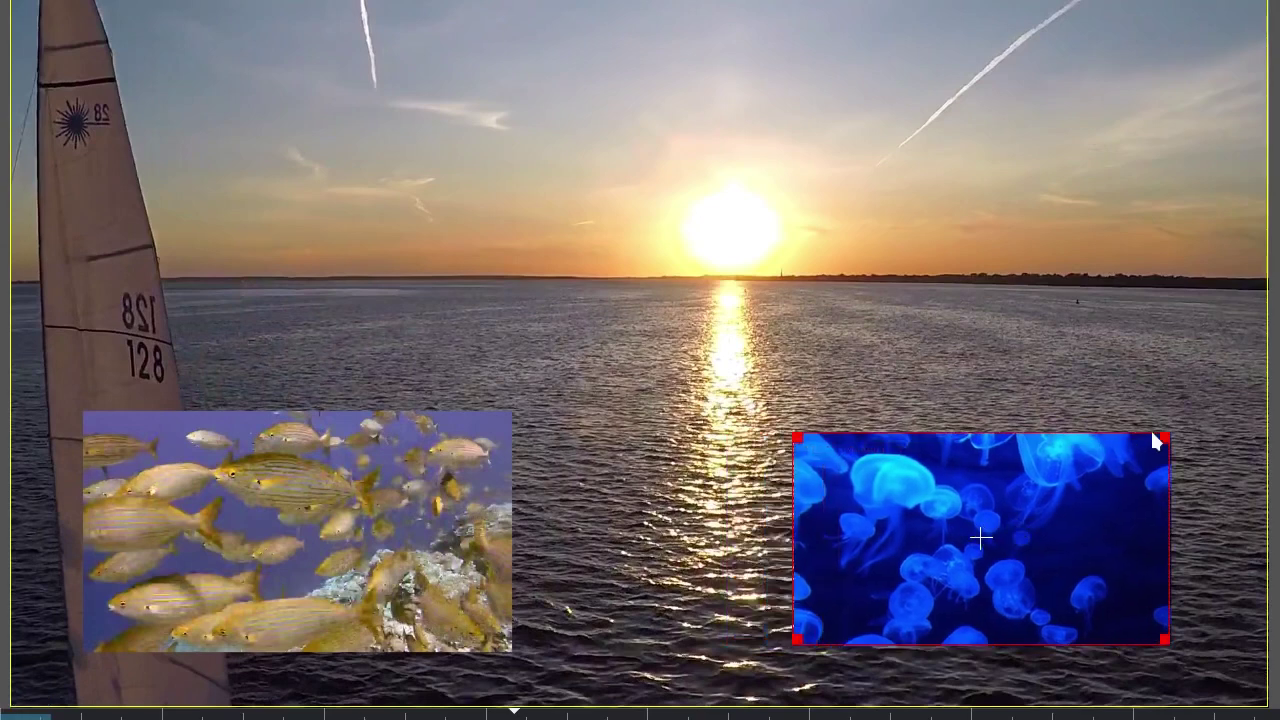
{"action": "left_click_drag", "start_coordinate": [1166, 434], "coordinate": [1199, 405]}
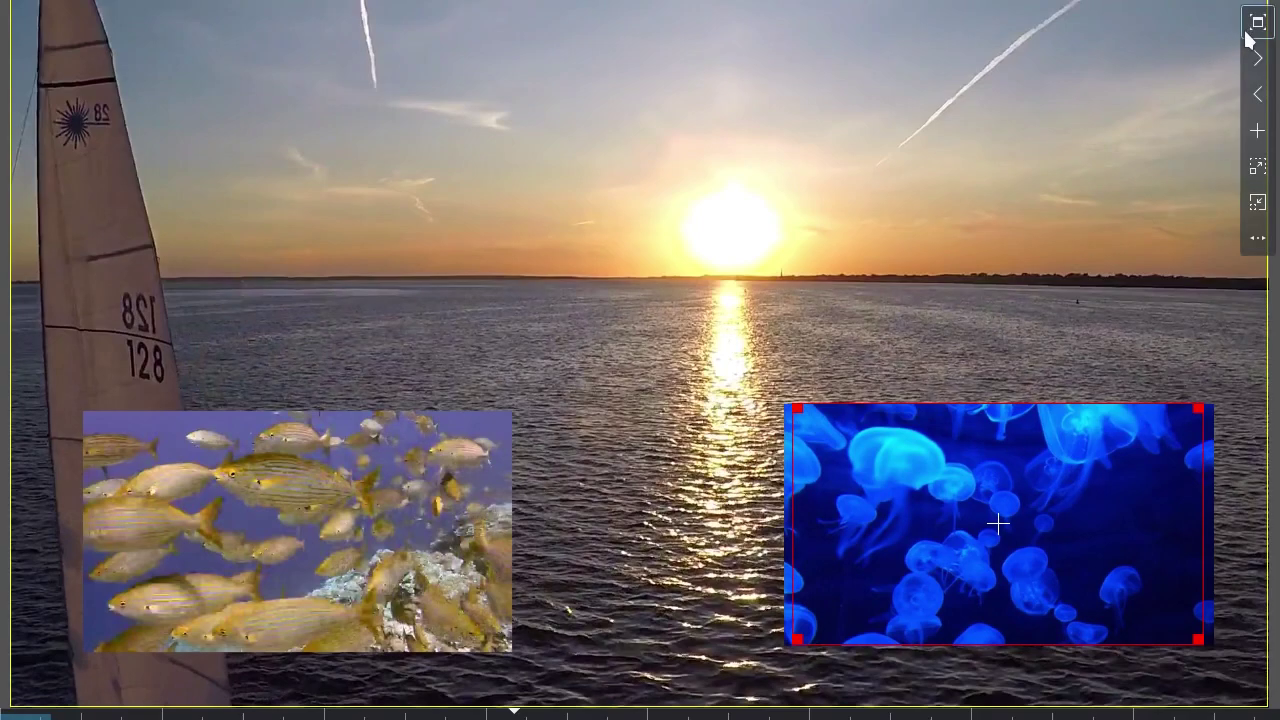
{"action": "left_click", "coordinate": [1258, 18]}
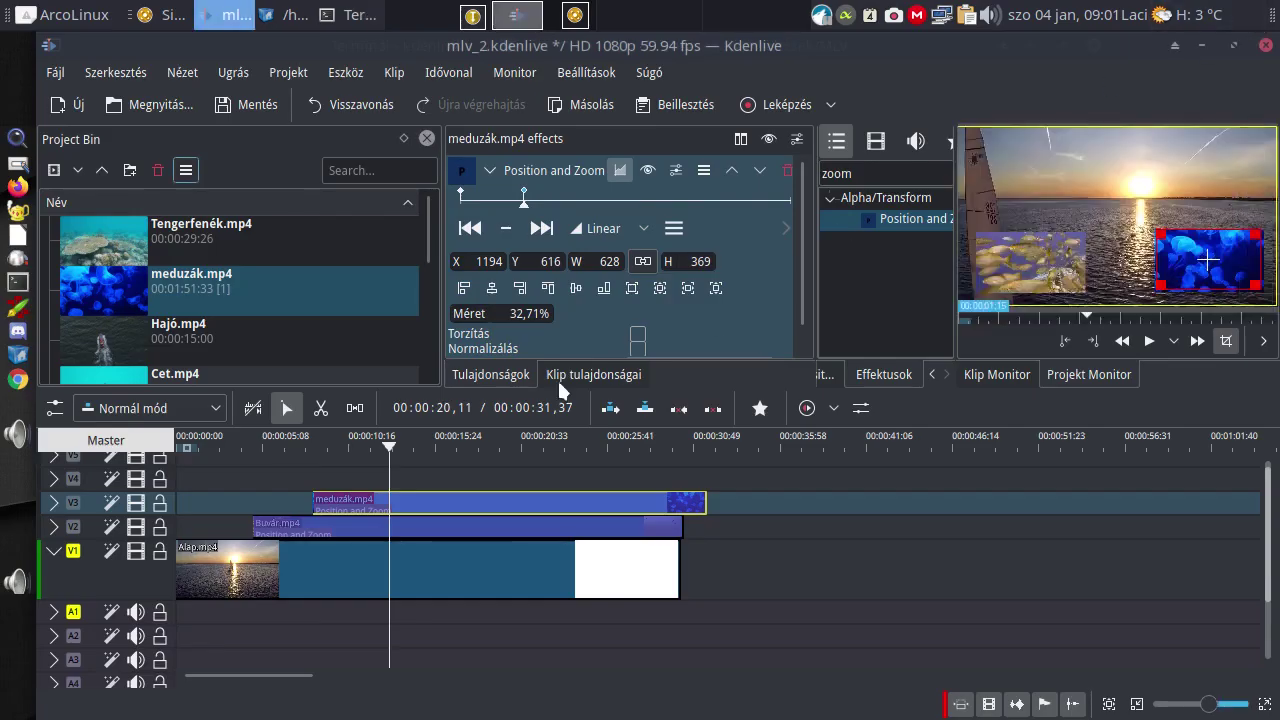
Play the timeline from about 3.5 seconds to about 16.5 seconds to review both overlay entrances.
{"action": "left_click", "coordinate": [237, 454]}
{"action": "key", "text": "space"}
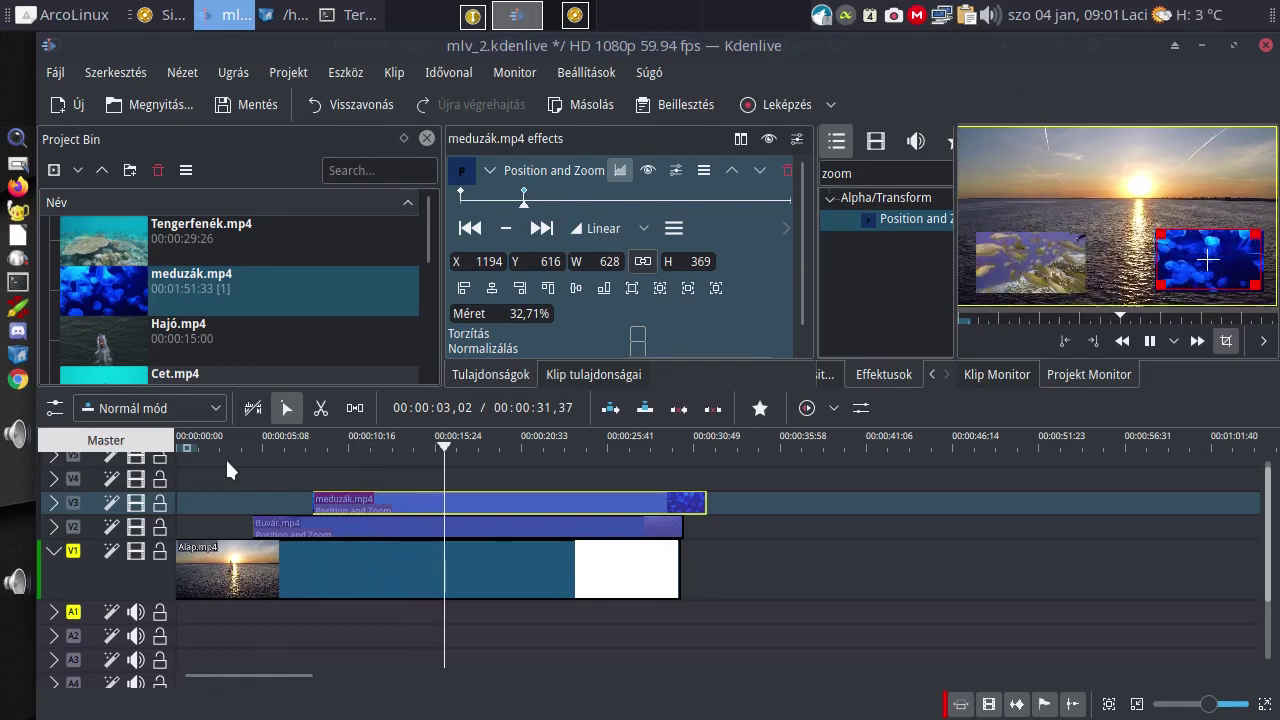
{"action": "key", "text": "space"}
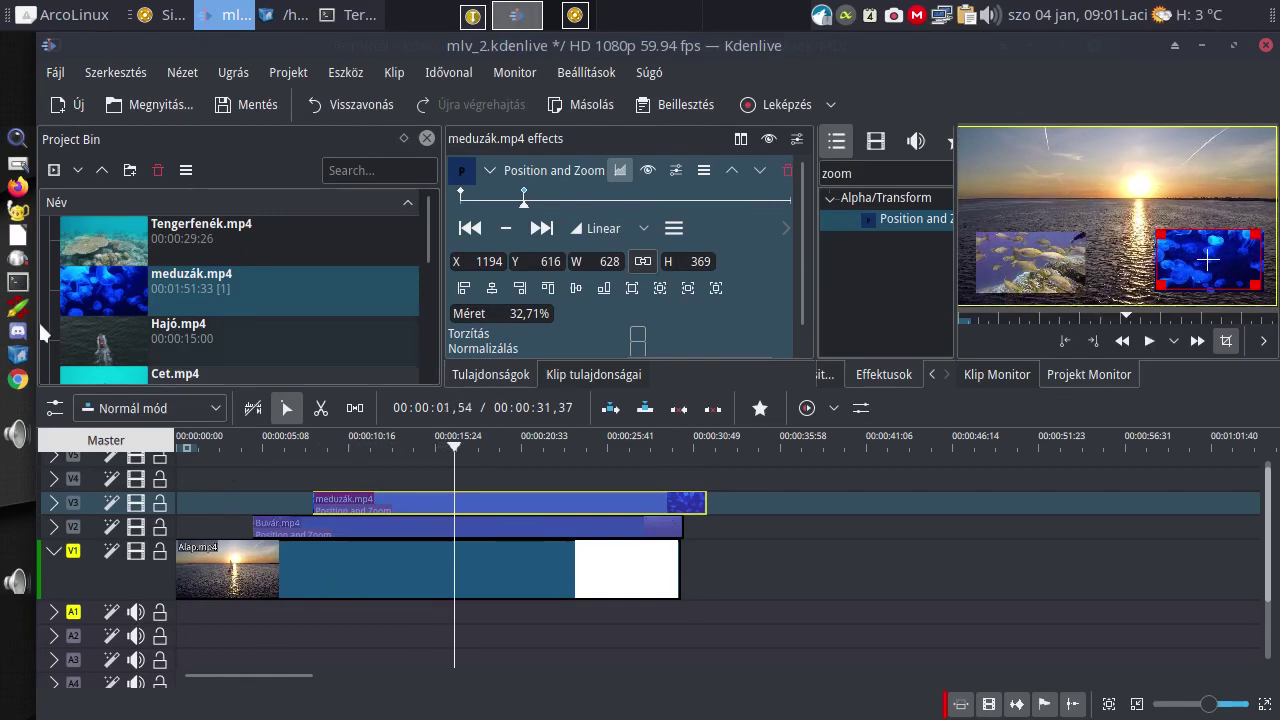
Place Tengerfenék.mp4 on track V4 from about 12 seconds, cut it at the end of meduzák.mp4, and delete the remainder.
{"action": "left_click_drag", "start_coordinate": [104, 223], "coordinate": [376, 491]}
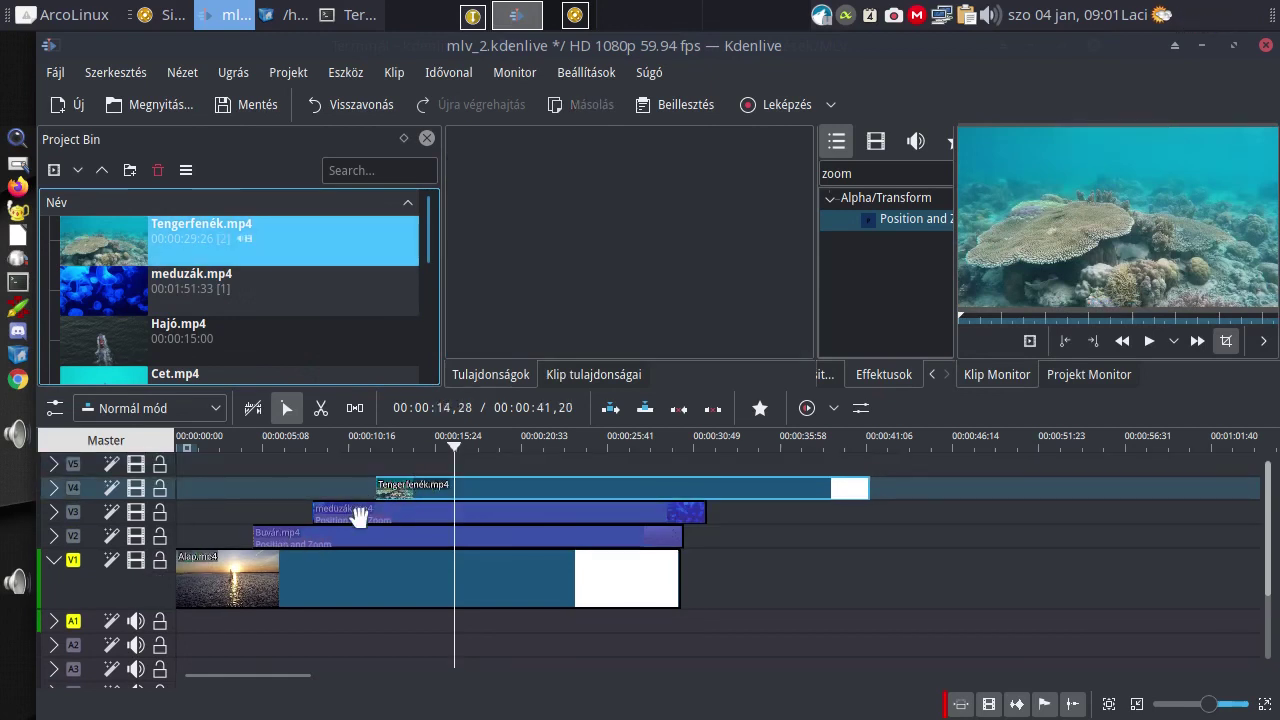
{"action": "left_click", "coordinate": [322, 408]}
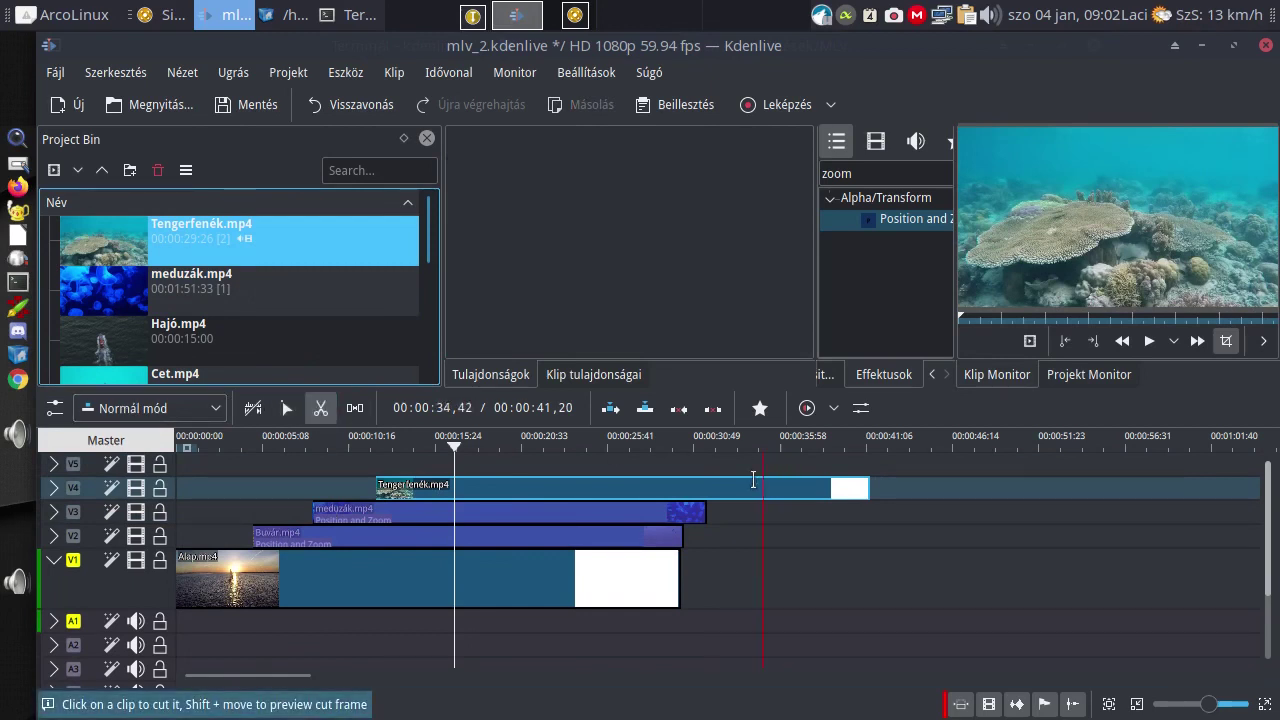
{"action": "left_click", "coordinate": [707, 488]}
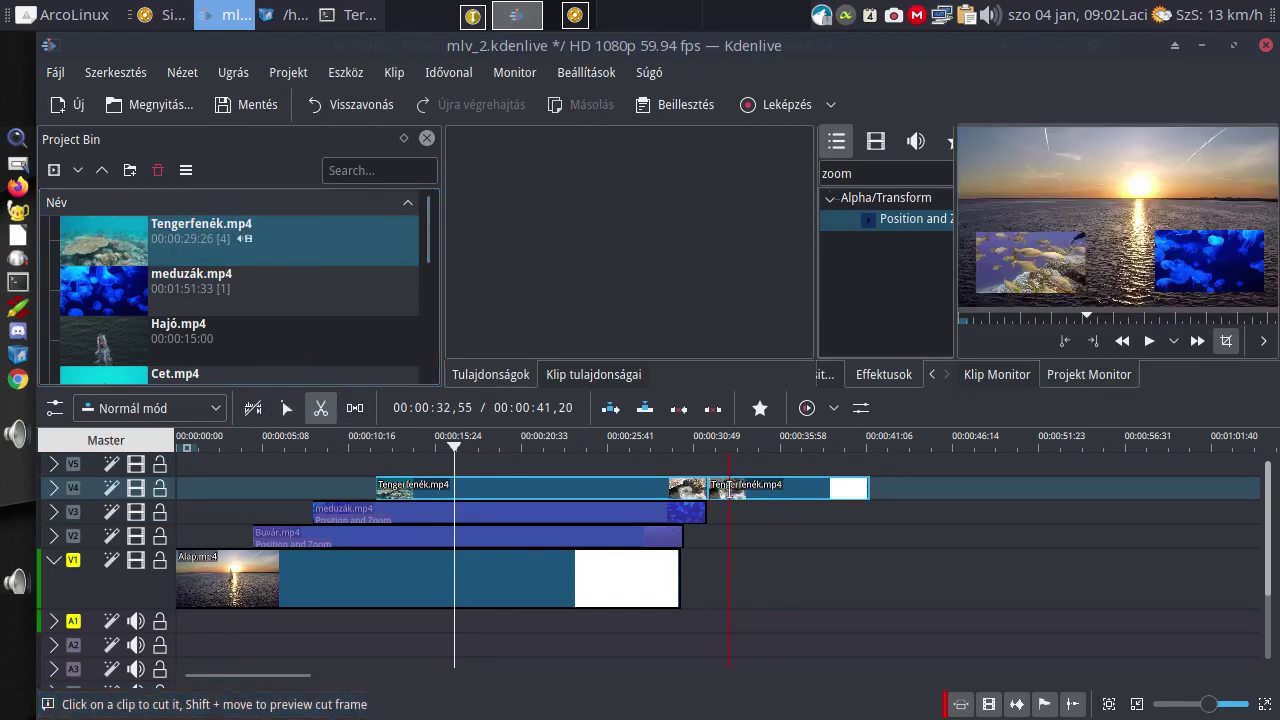
{"action": "key", "text": "s"}
{"action": "left_click", "coordinate": [770, 487]}
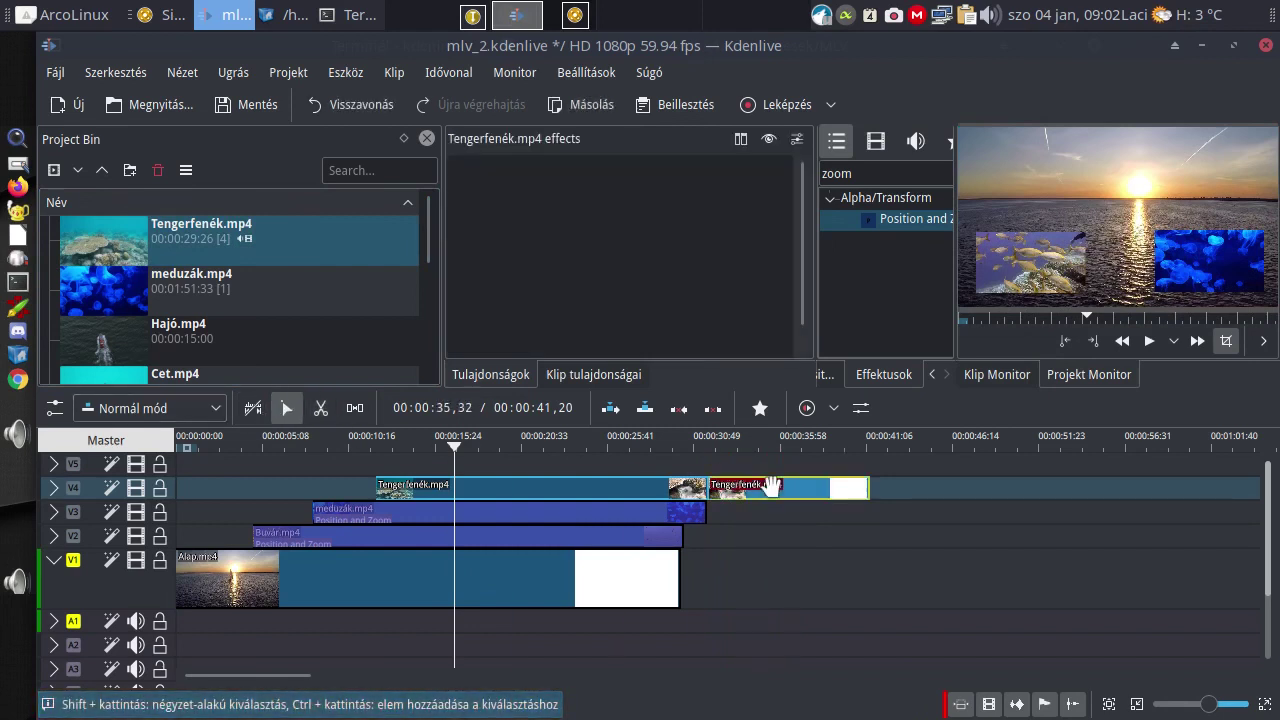
{"action": "key", "text": "Delete"}
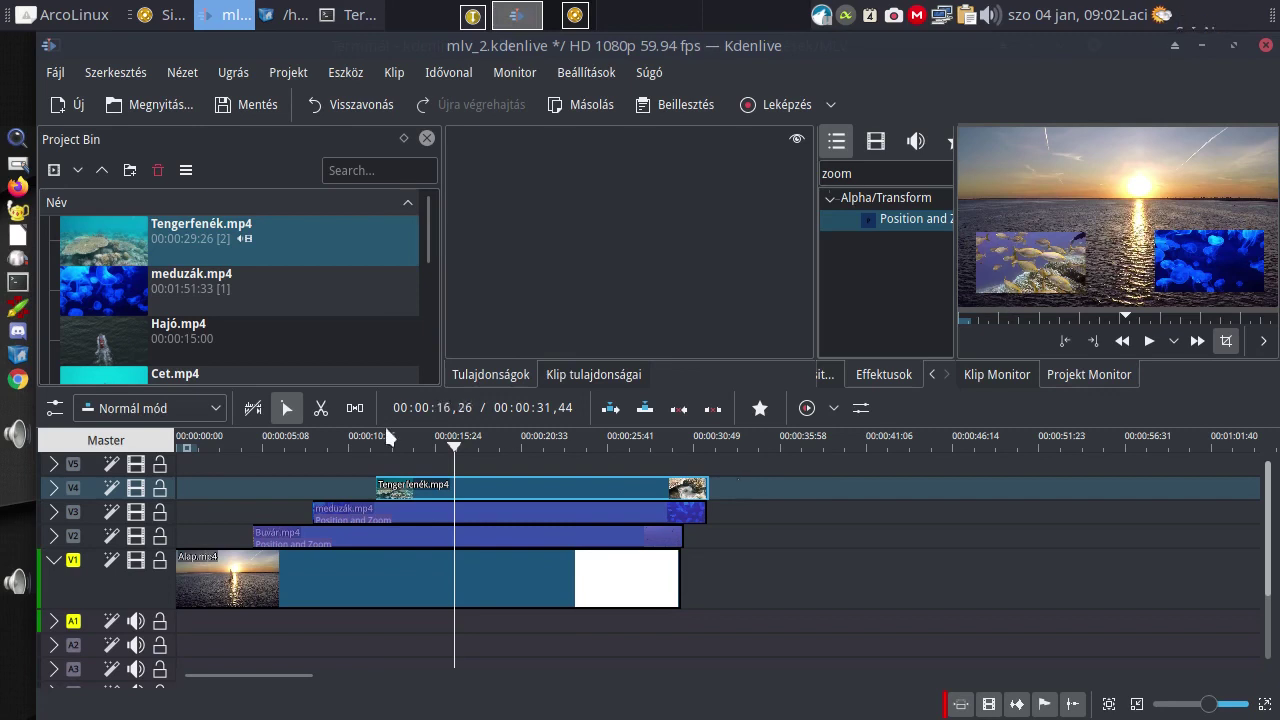
Apply the Position and Zoom effect to Tengerfenék.mp4 on track V4 and set its size to 30%.
{"action": "left_click", "coordinate": [410, 488]}
{"action": "left_click_drag", "start_coordinate": [890, 218], "coordinate": [449, 484]}
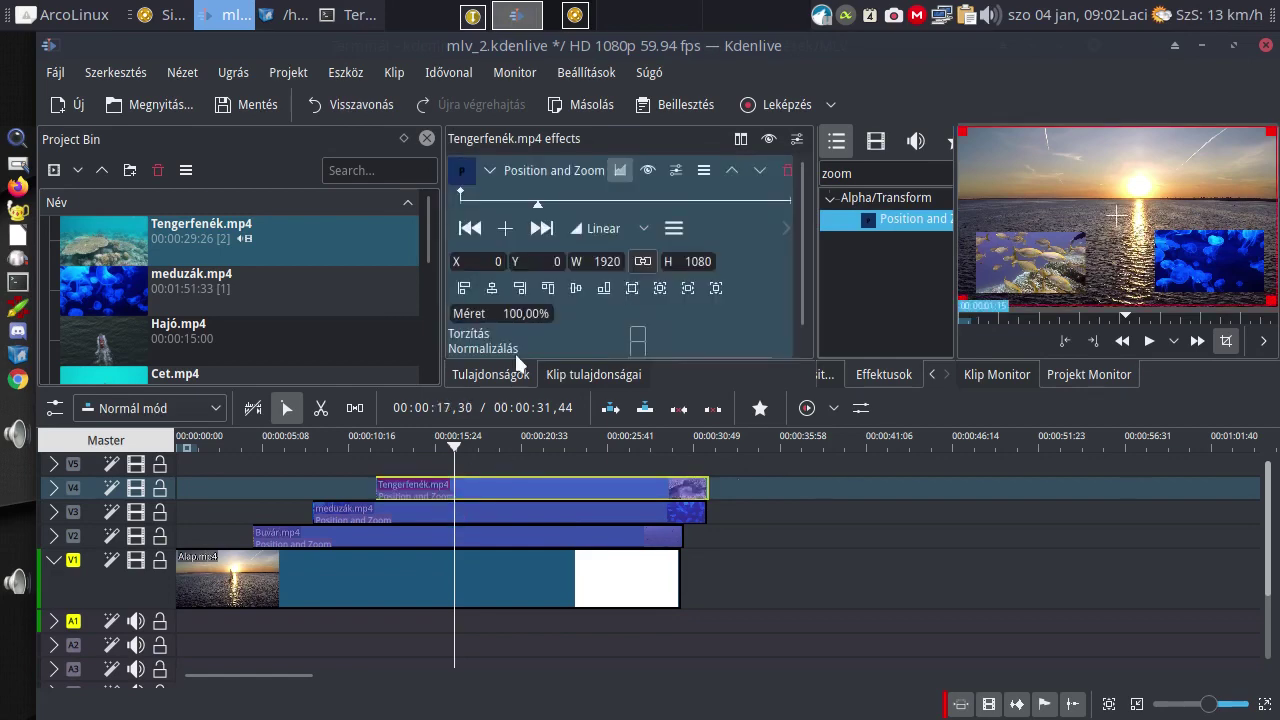
{"action": "type", "text": "30"}
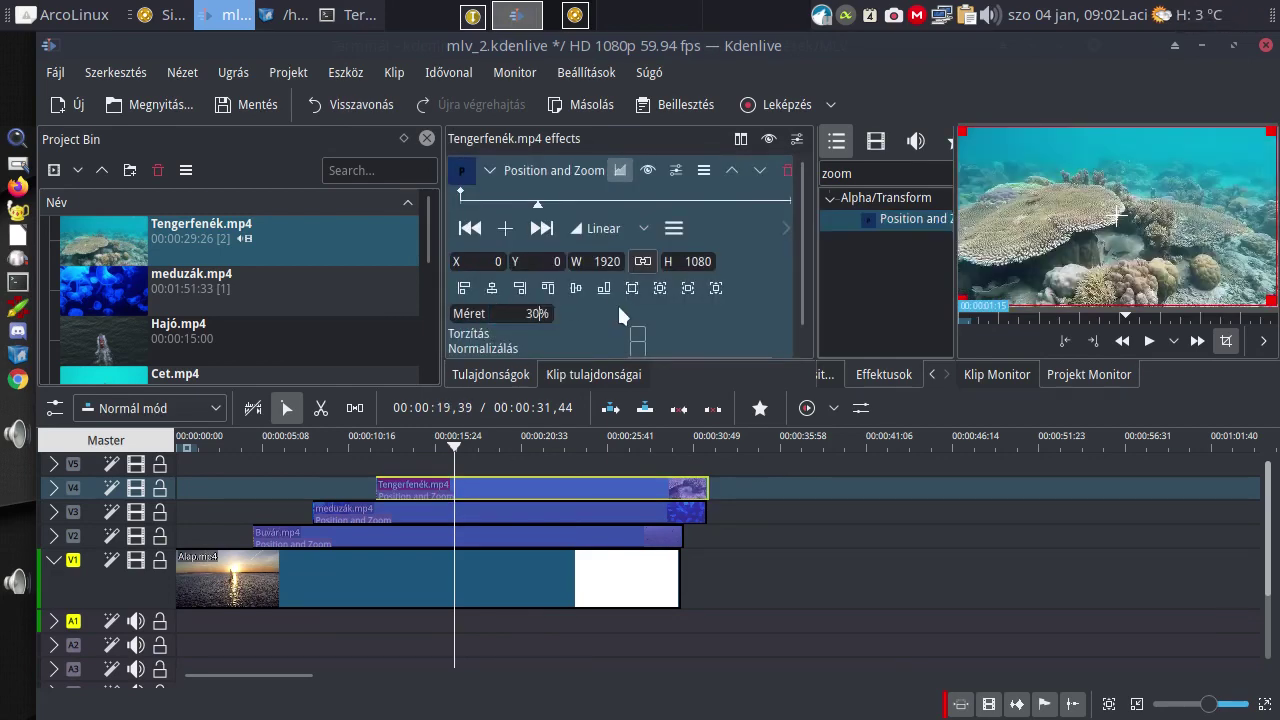
{"action": "key", "text": "Return"}
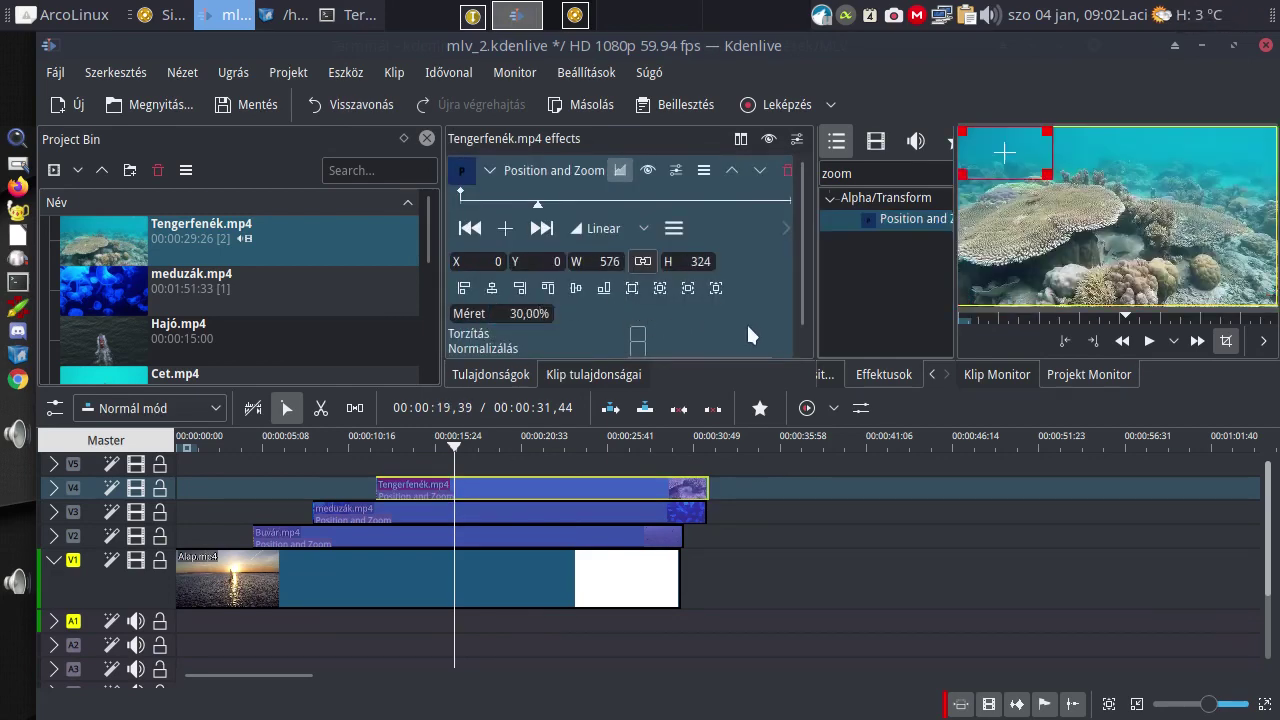
Move the Tengerfenék.mp4 overlay to the upper right, about X 1267, Y 74, and add a position keyframe at about 16.5 seconds.
{"action": "left_click_drag", "start_coordinate": [1005, 153], "coordinate": [1220, 168]}
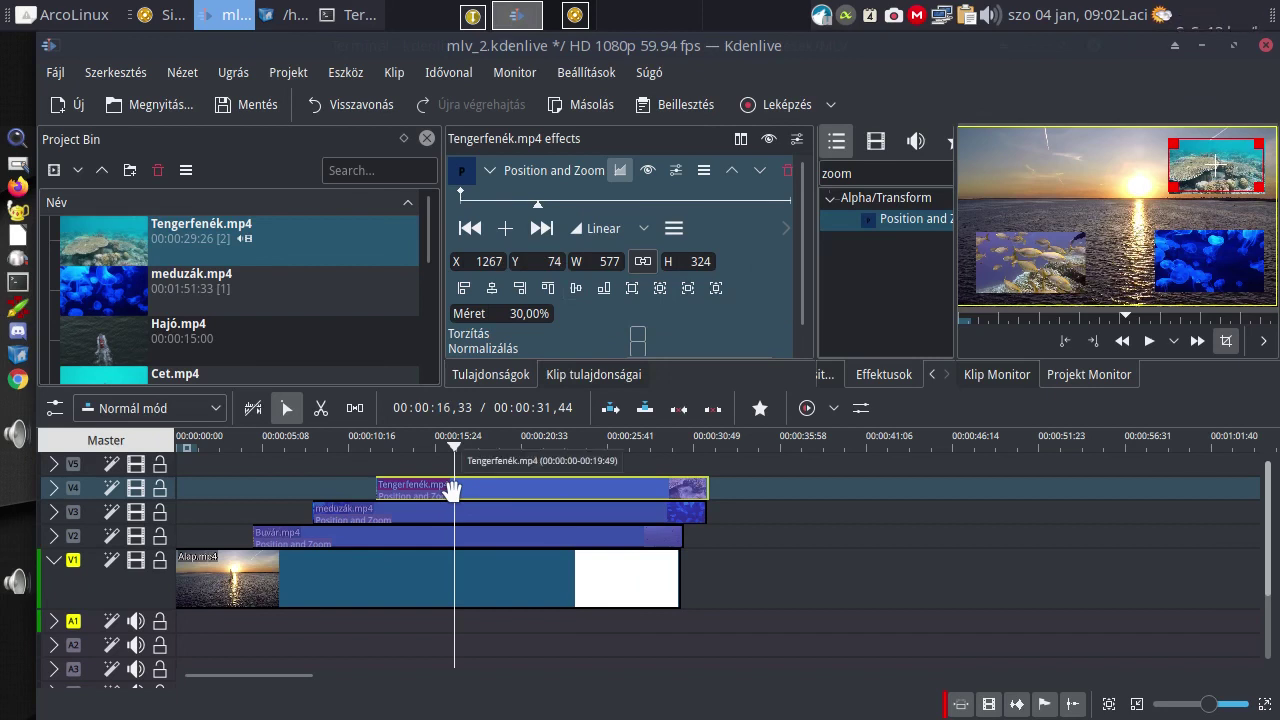
{"action": "left_click", "coordinate": [505, 228]}
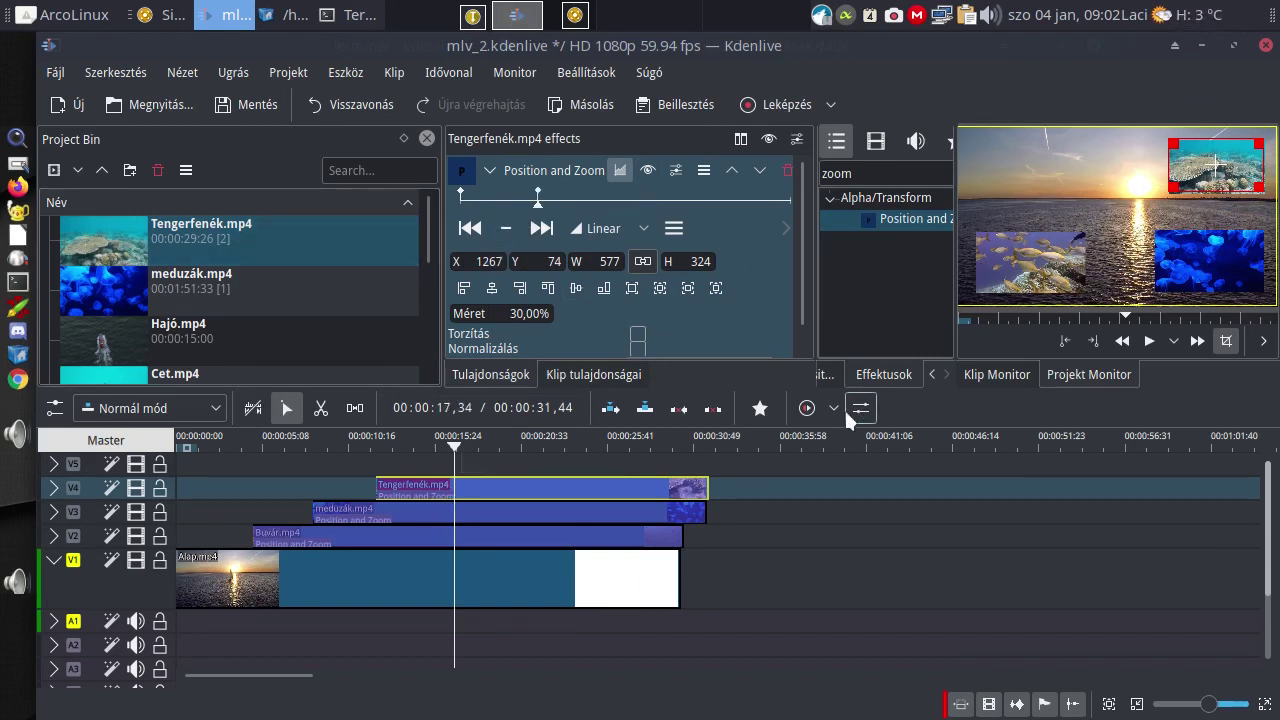
Set the Y position of the Tengerfenék.mp4 overlay's first keyframe to -550 so it starts above the frame.
{"action": "left_click", "coordinate": [458, 198]}
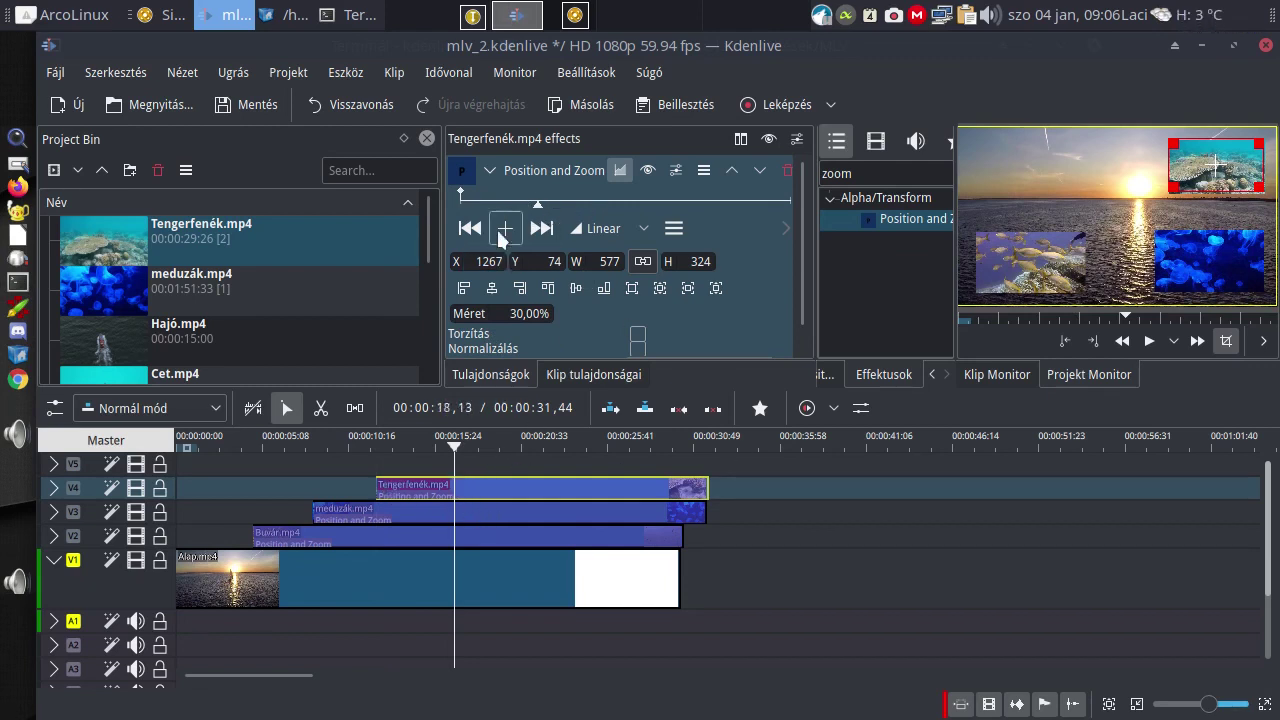
{"action": "left_click", "coordinate": [460, 196]}
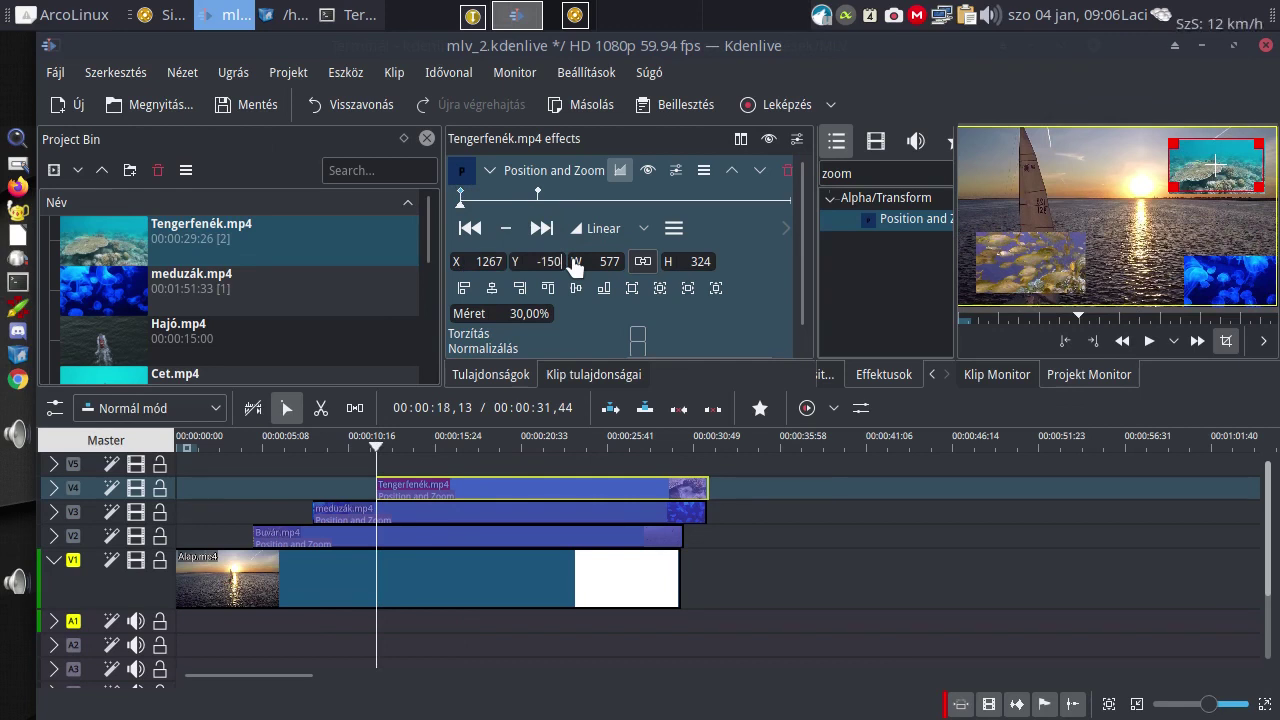
{"action": "key", "text": "Return"}
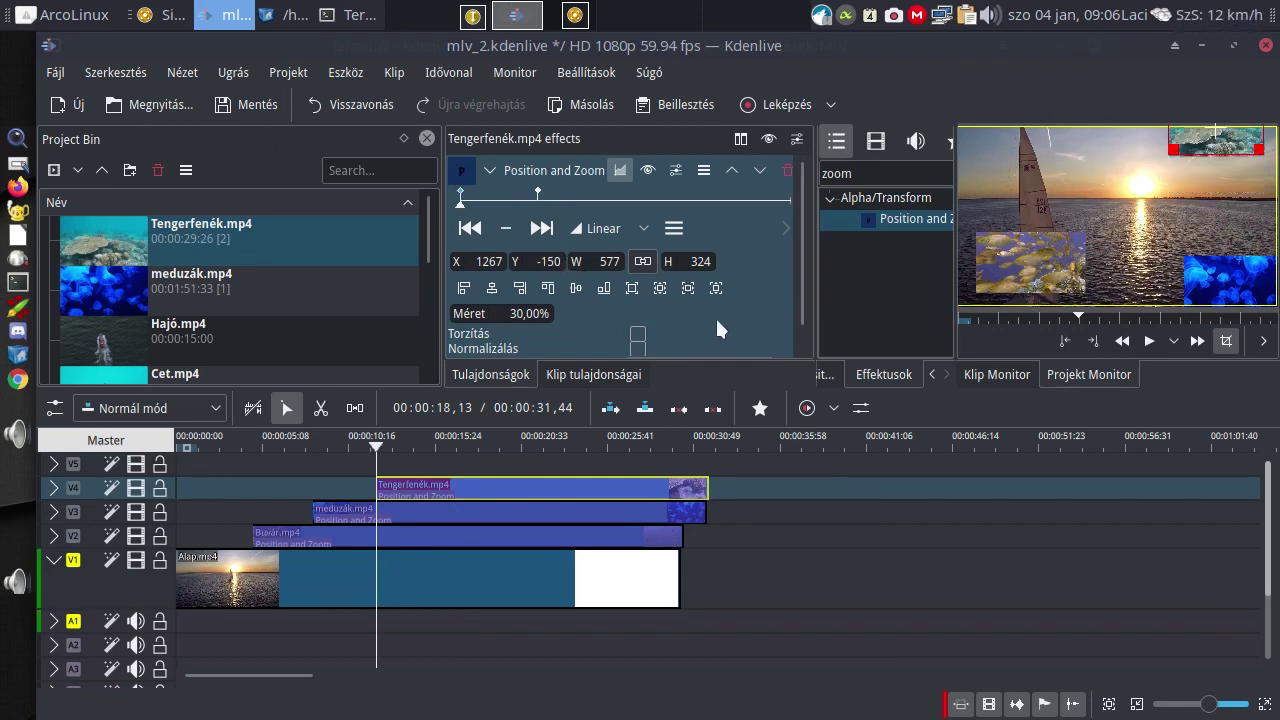
{"action": "key", "text": "Delete"}
{"action": "type", "text": "5"}
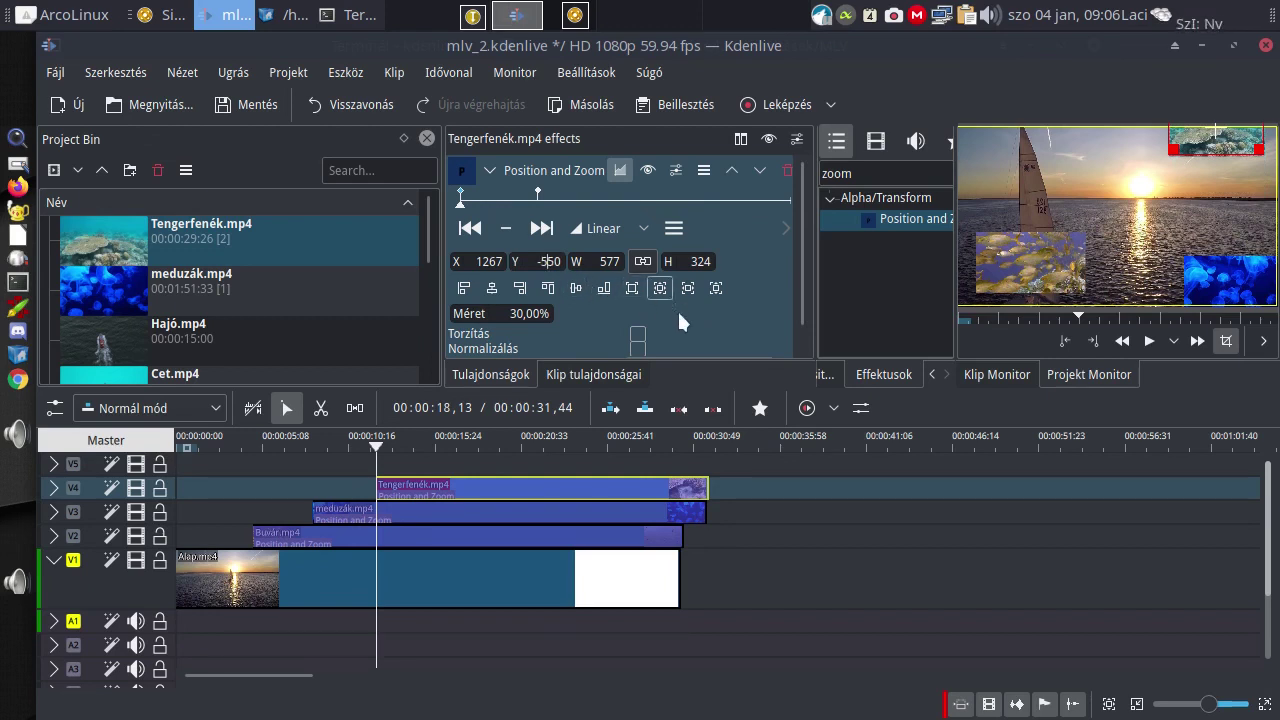
{"action": "key", "text": "Return"}
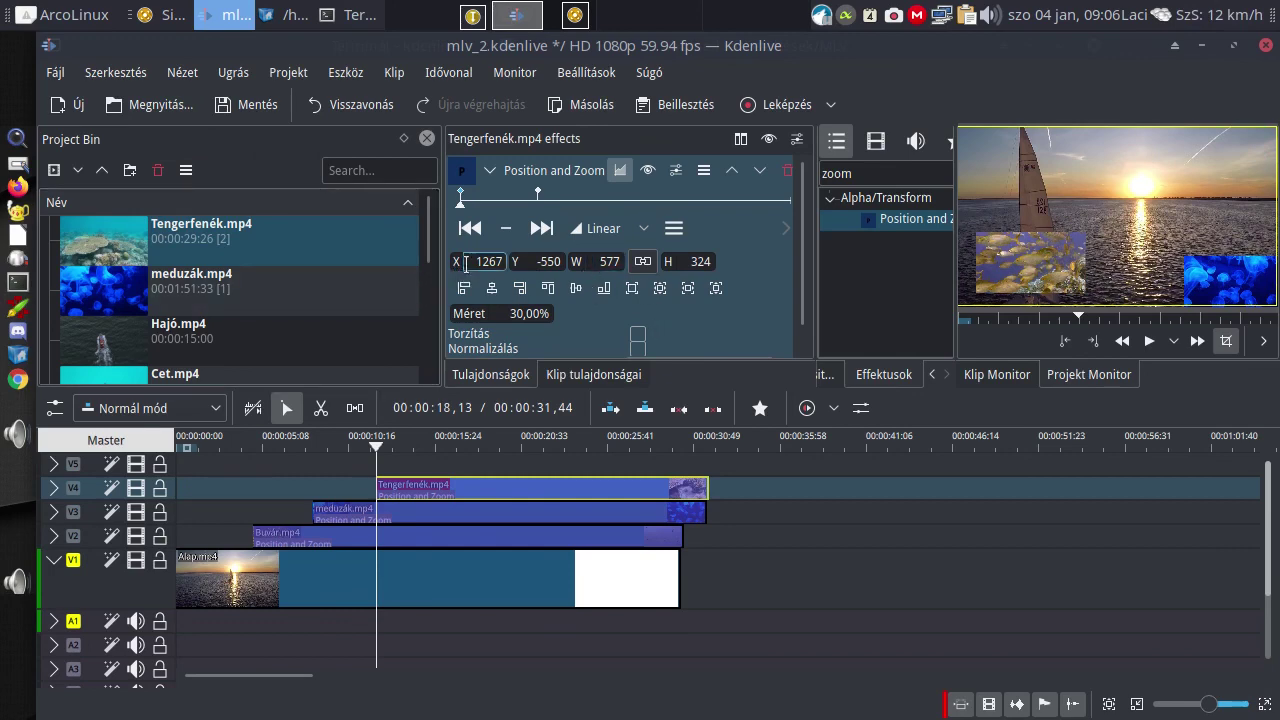
Play the timeline from about 10 seconds to about 18 seconds to review the Tengerfenék.mp4 entrance.
{"action": "left_click", "coordinate": [348, 441]}
{"action": "key", "text": "space"}
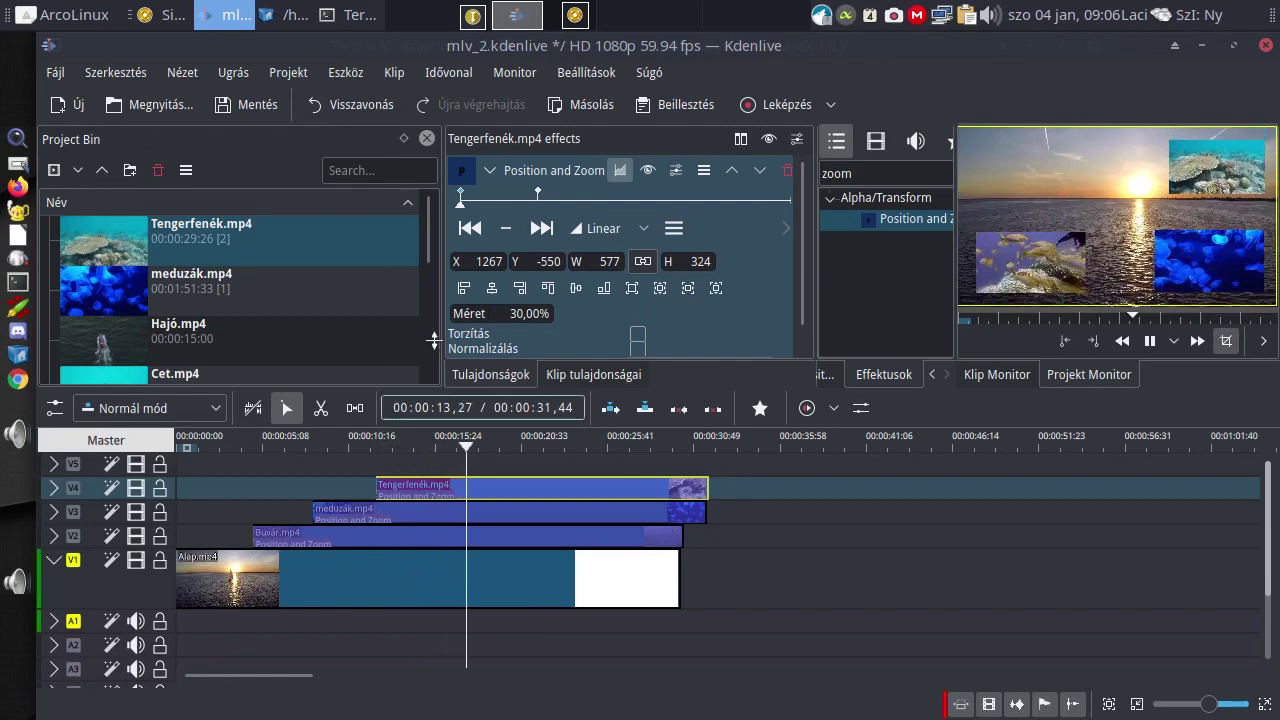
{"action": "key", "text": "space"}
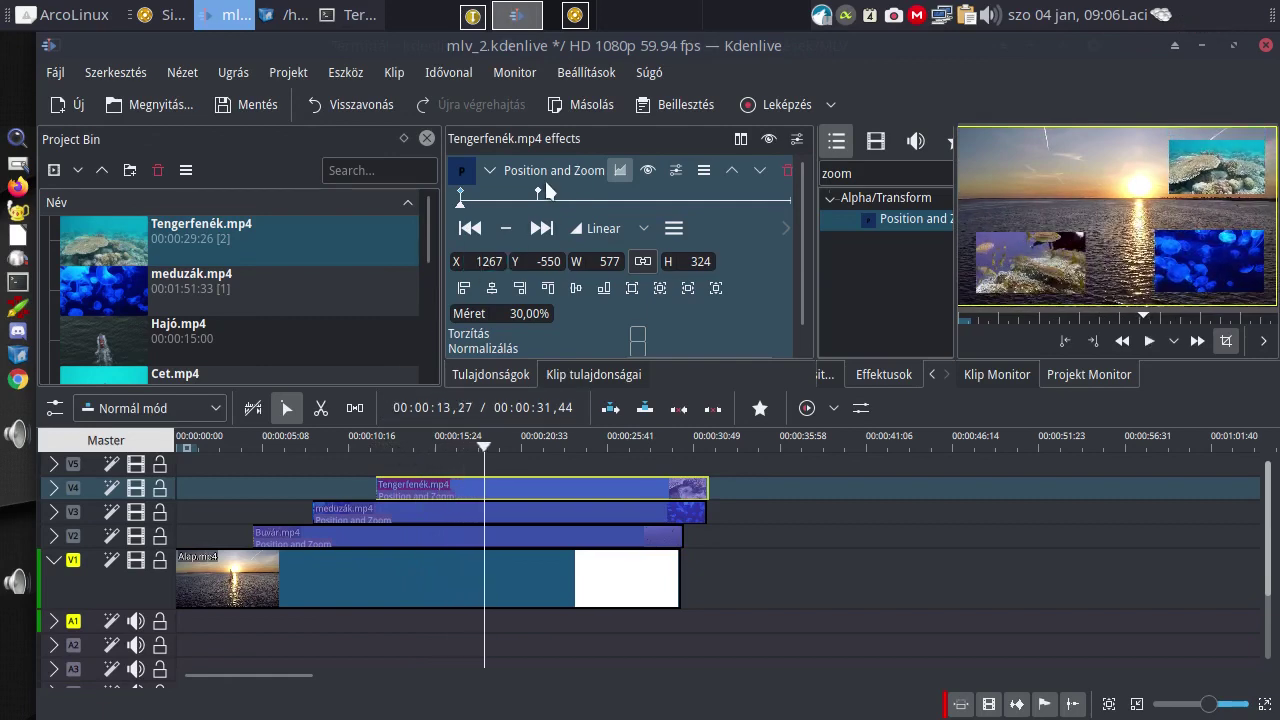
Set the X position of the Tengerfenék.mp4 overlay's first keyframe to 3000 and play its entrance from about 11 seconds.
{"action": "left_click", "coordinate": [459, 199]}
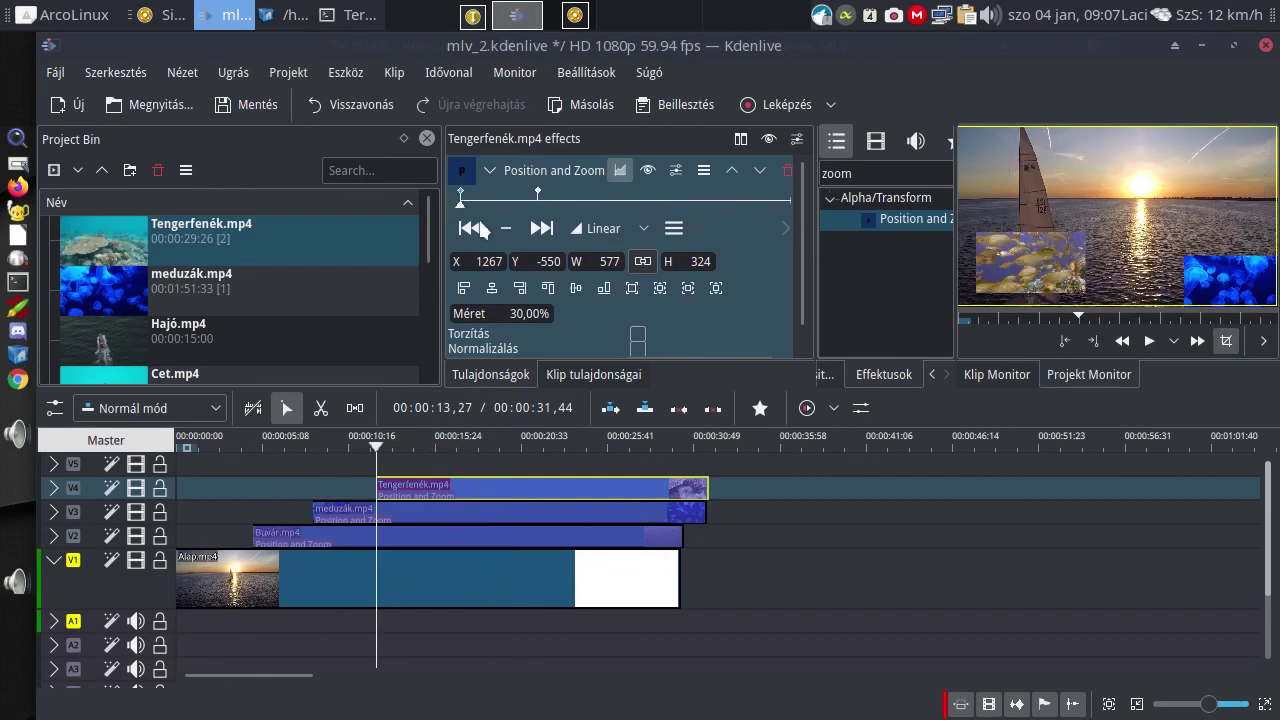
{"action": "type", "text": "3000"}
{"action": "left_click", "coordinate": [364, 447]}
{"action": "key", "text": "space"}
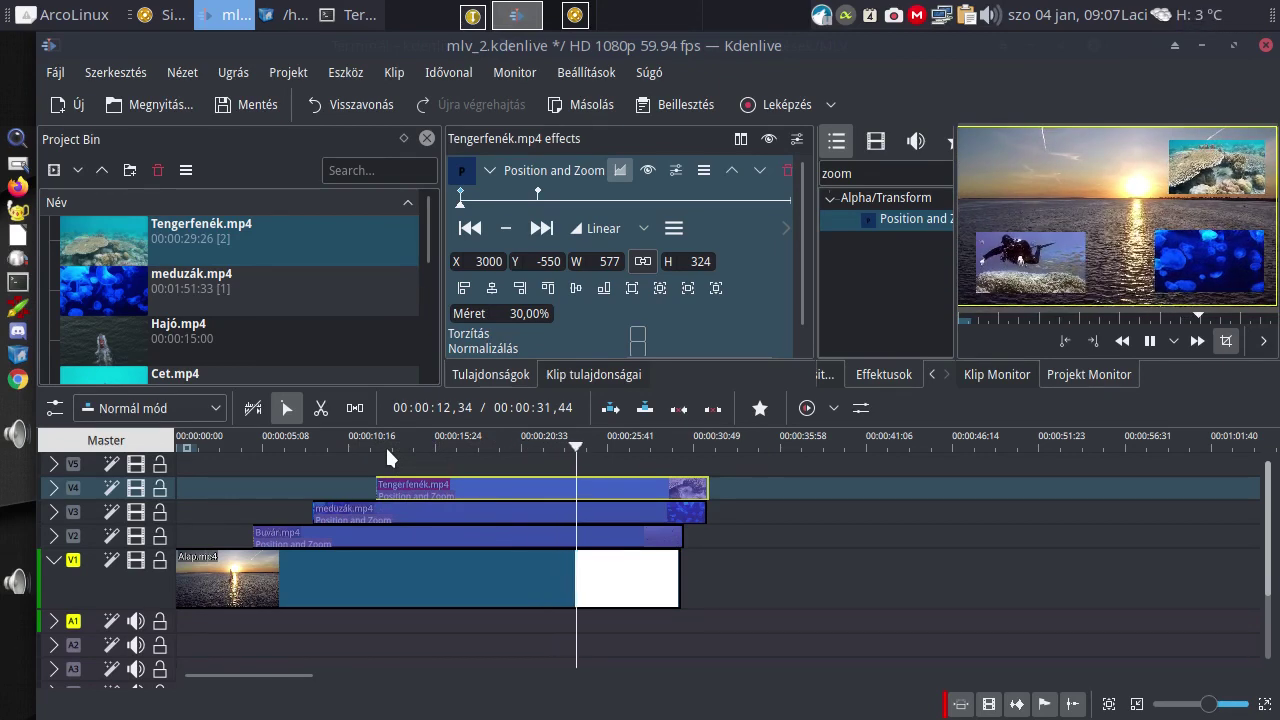
{"action": "key", "text": "space"}
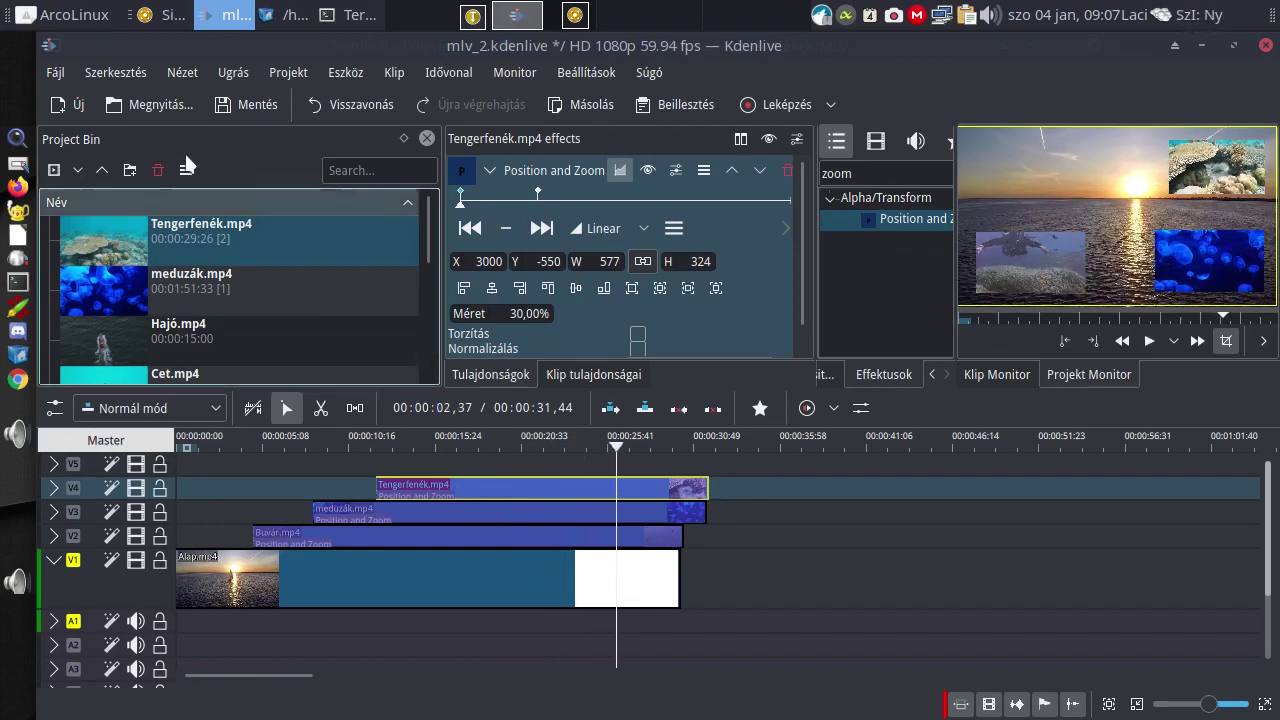
Save the project and place Hajó.mp4 on an expanded track V5, starting at about 17 seconds.
{"action": "left_click", "coordinate": [249, 106]}
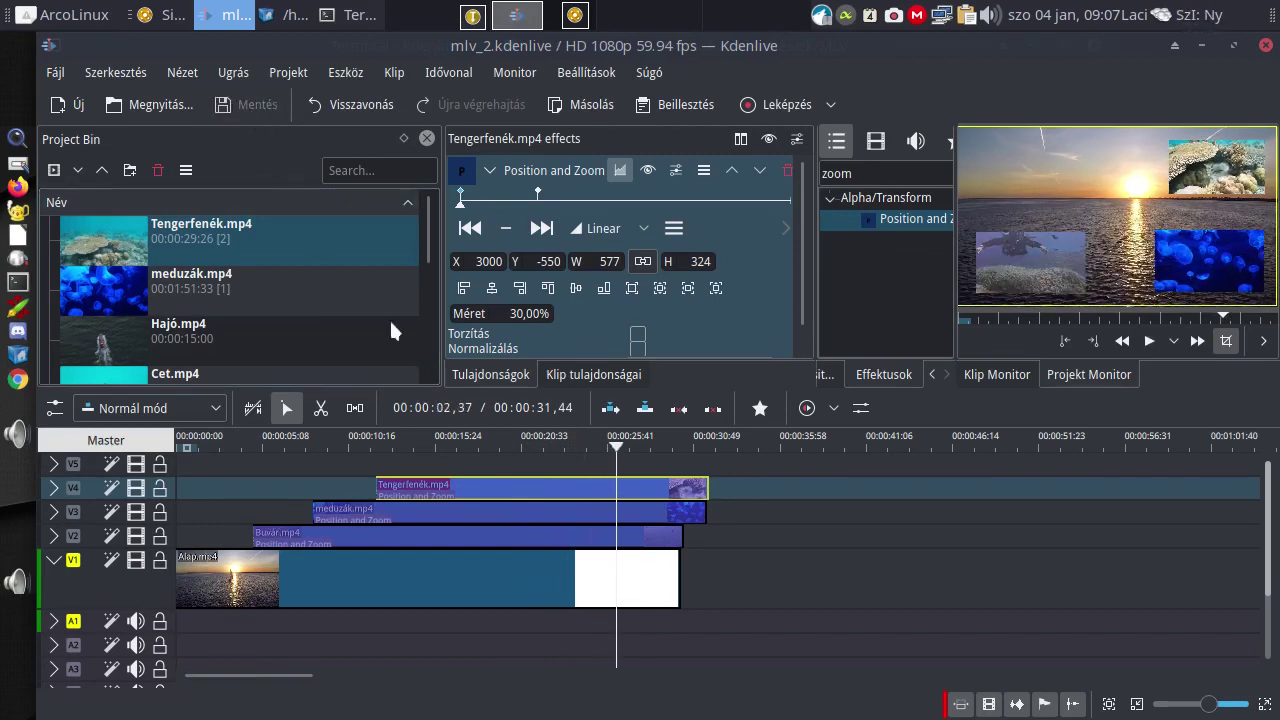
{"action": "left_click", "coordinate": [53, 559]}
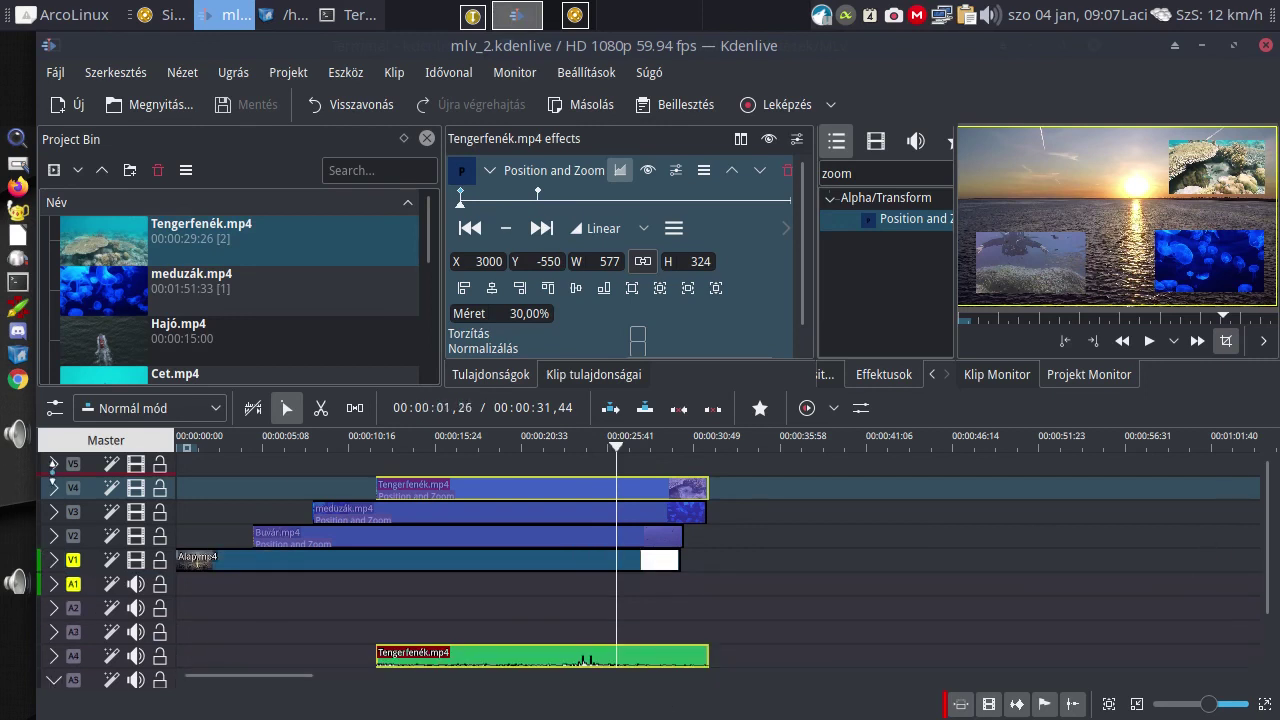
{"action": "left_click", "coordinate": [50, 463]}
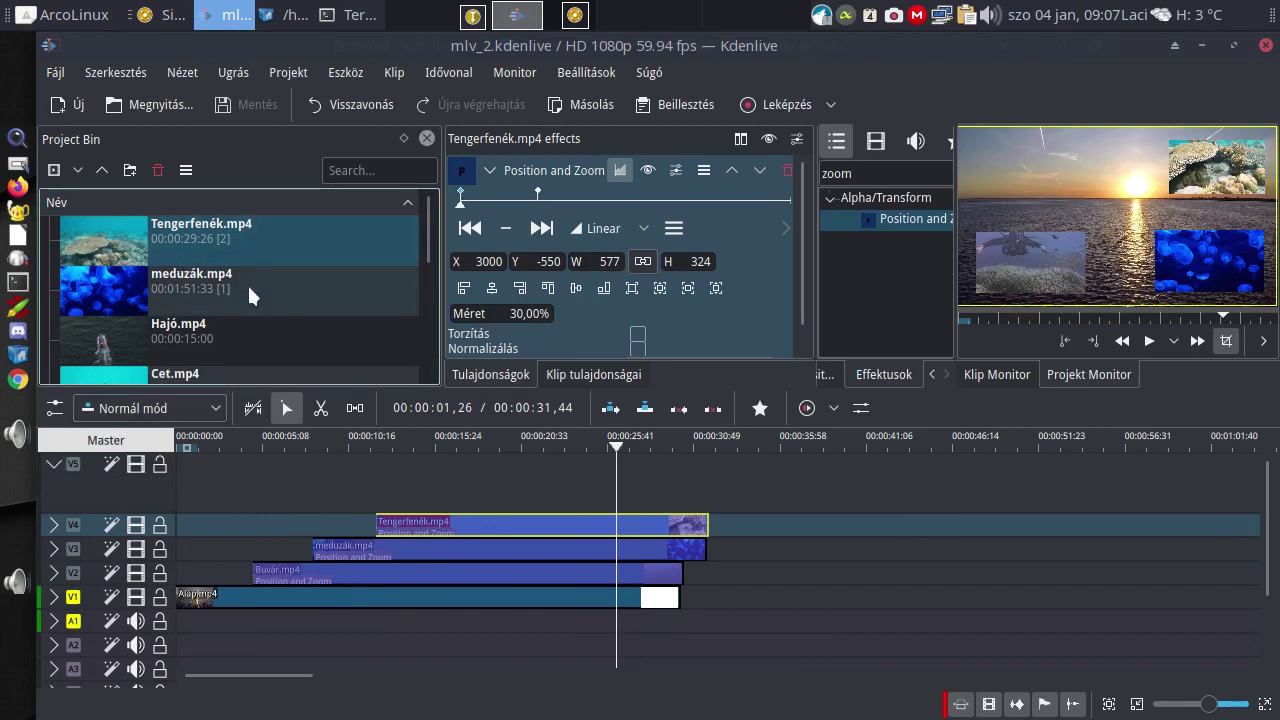
{"action": "left_click_drag", "start_coordinate": [80, 331], "coordinate": [530, 488]}
Apply the Position and Zoom effect to Hajó.mp4 on track V5 and set its size to 30%.
{"action": "left_click_drag", "start_coordinate": [882, 222], "coordinate": [579, 468]}
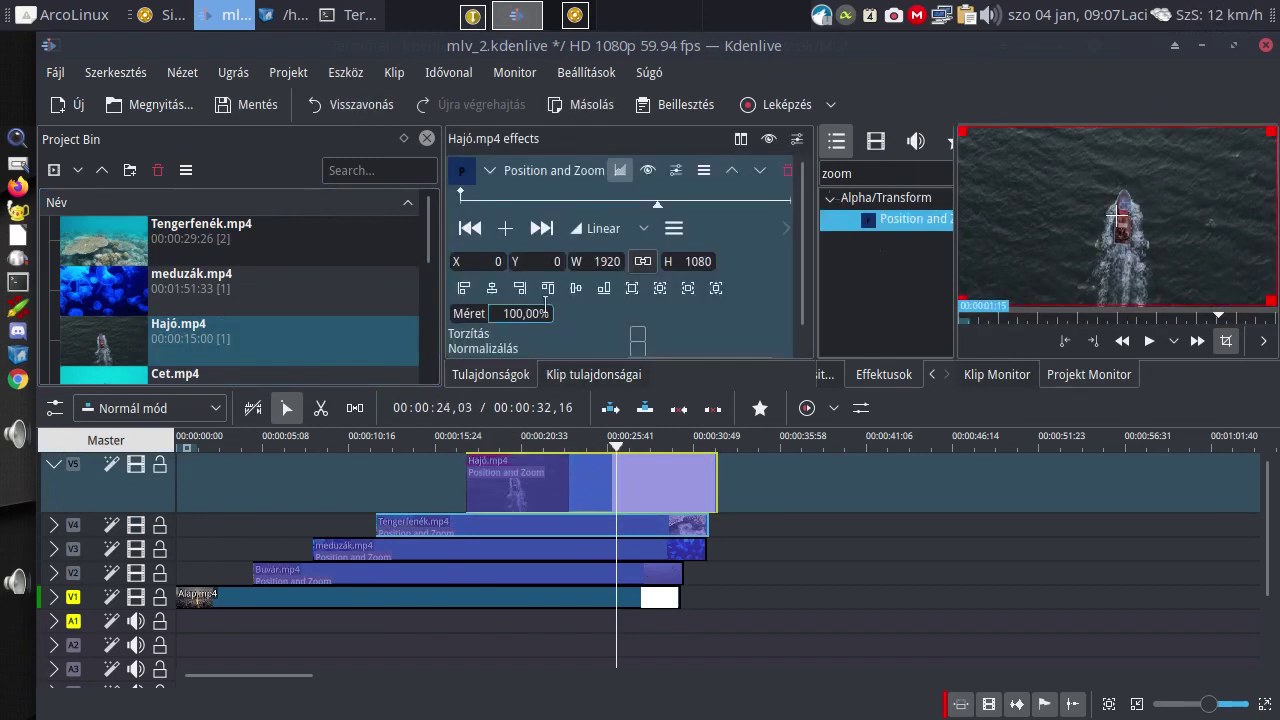
{"action": "double_click", "coordinate": [499, 313]}
{"action": "type", "text": "300"}
{"action": "key", "text": "BackSpace"}
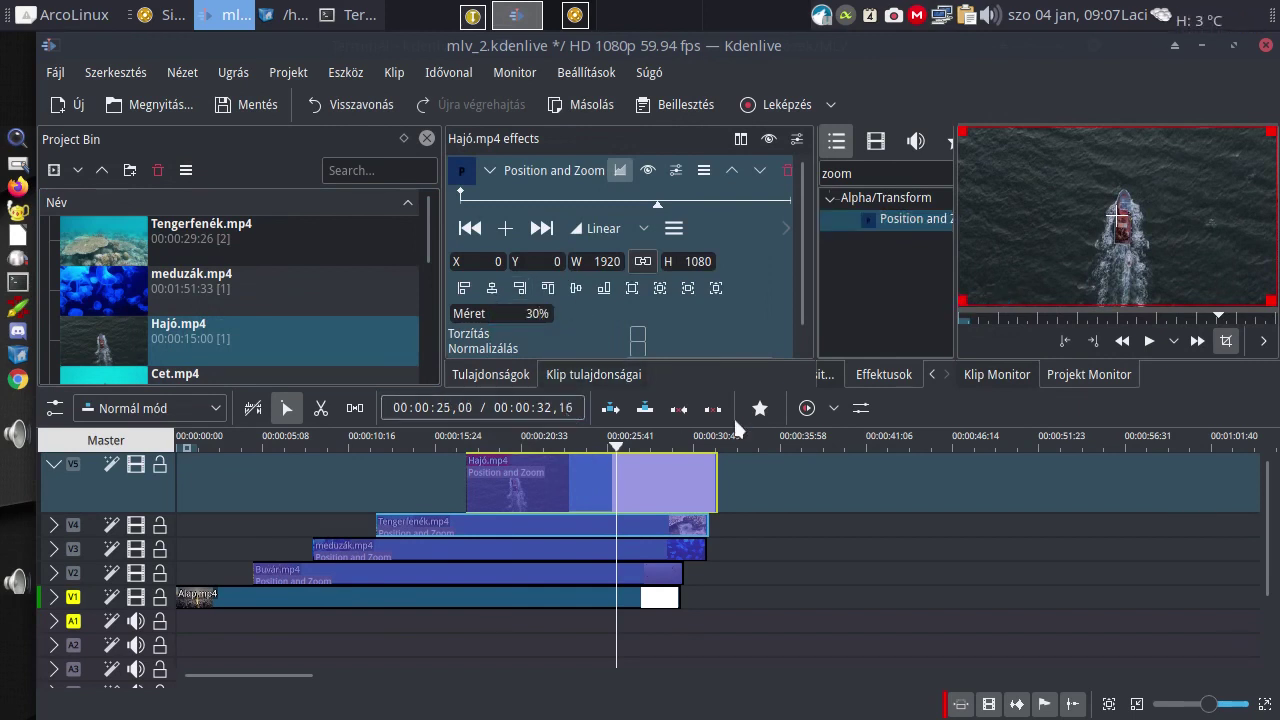
{"action": "key", "text": "Return"}
Position the Hajó.mp4 overlay at about X 120, Y 86, enlarge it to about 33%, and add a keyframe at about 22.7 seconds.
{"action": "left_click_drag", "start_coordinate": [1006, 146], "coordinate": [1033, 171]}
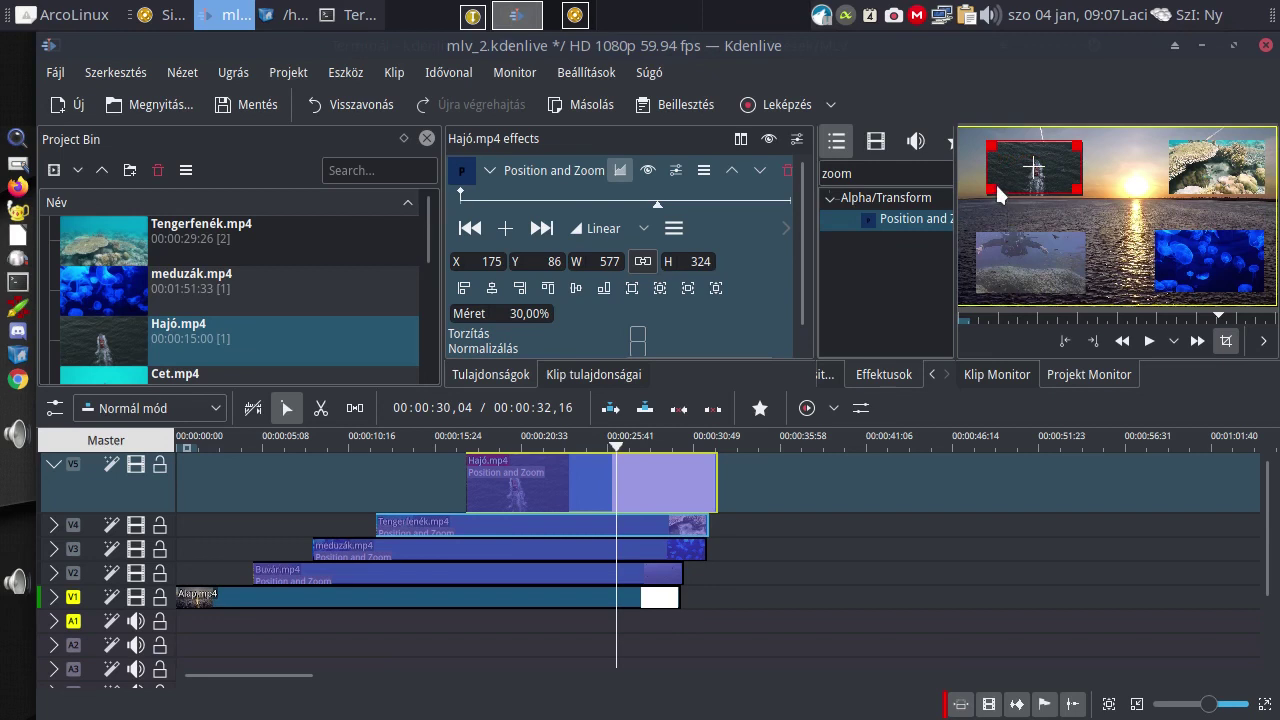
{"action": "left_click_drag", "start_coordinate": [990, 188], "coordinate": [981, 199]}
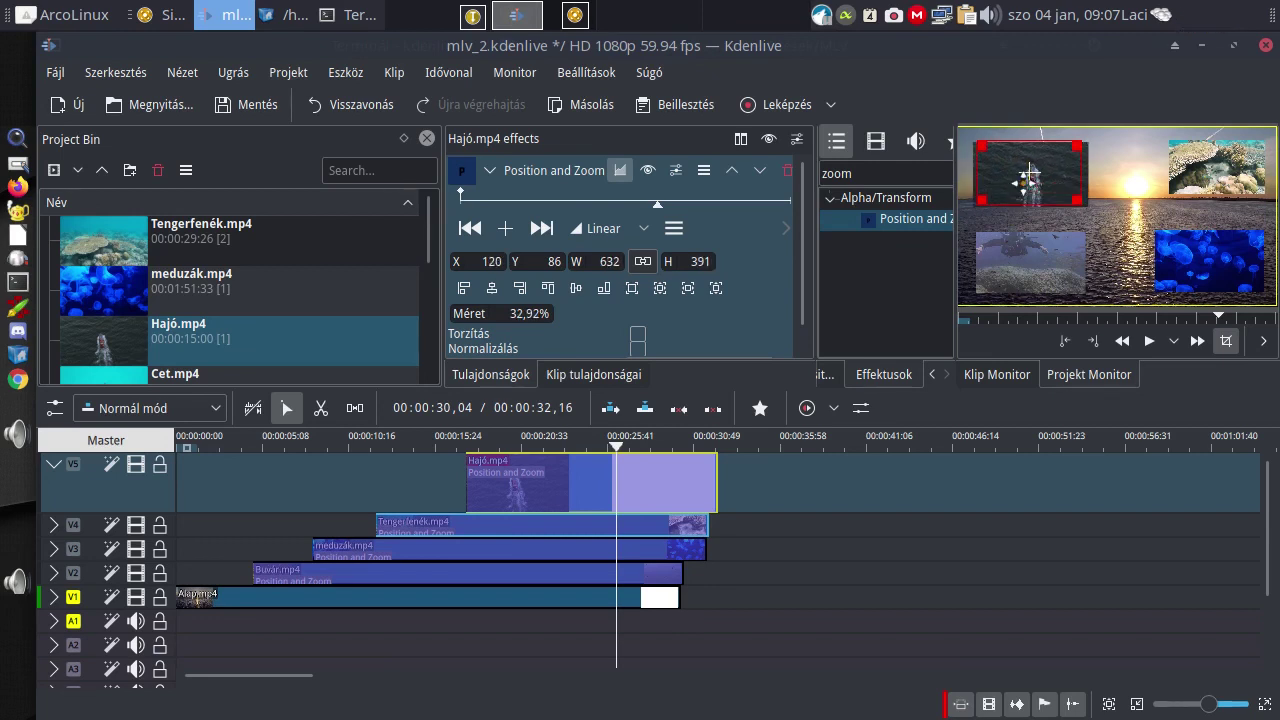
{"action": "left_click", "coordinate": [545, 201]}
{"action": "left_click", "coordinate": [594, 195]}
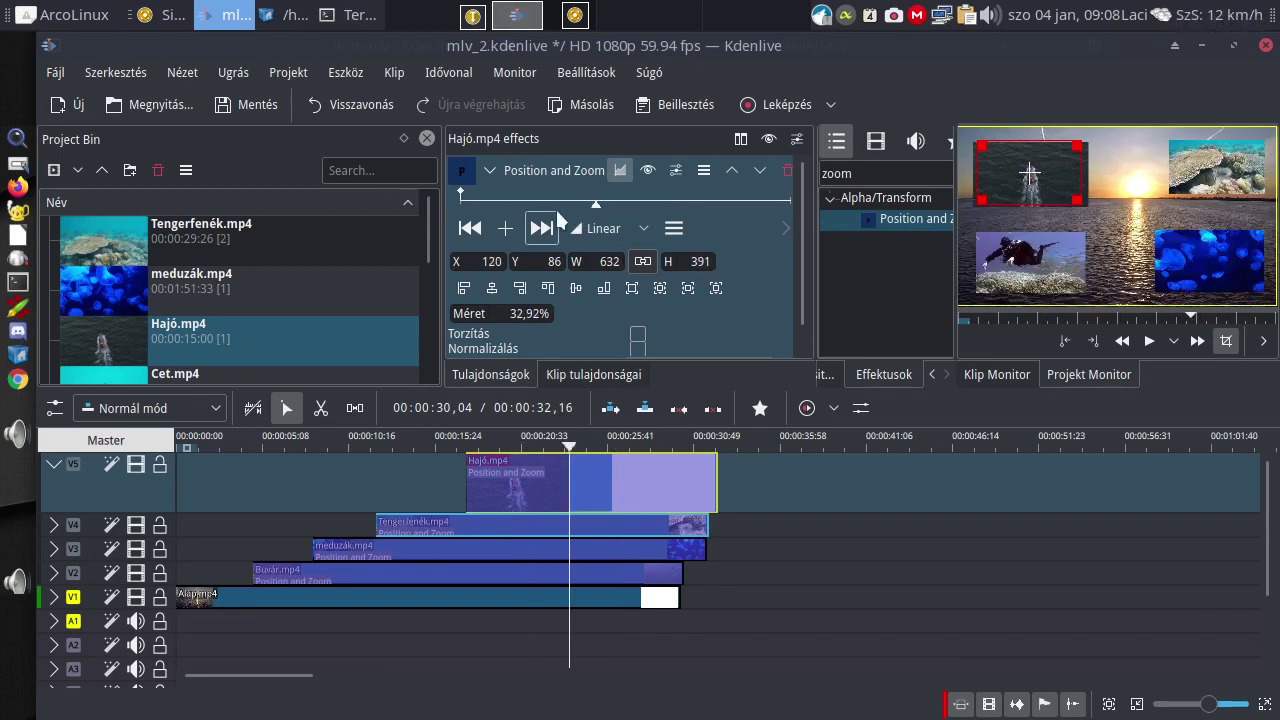
{"action": "left_click", "coordinate": [576, 194]}
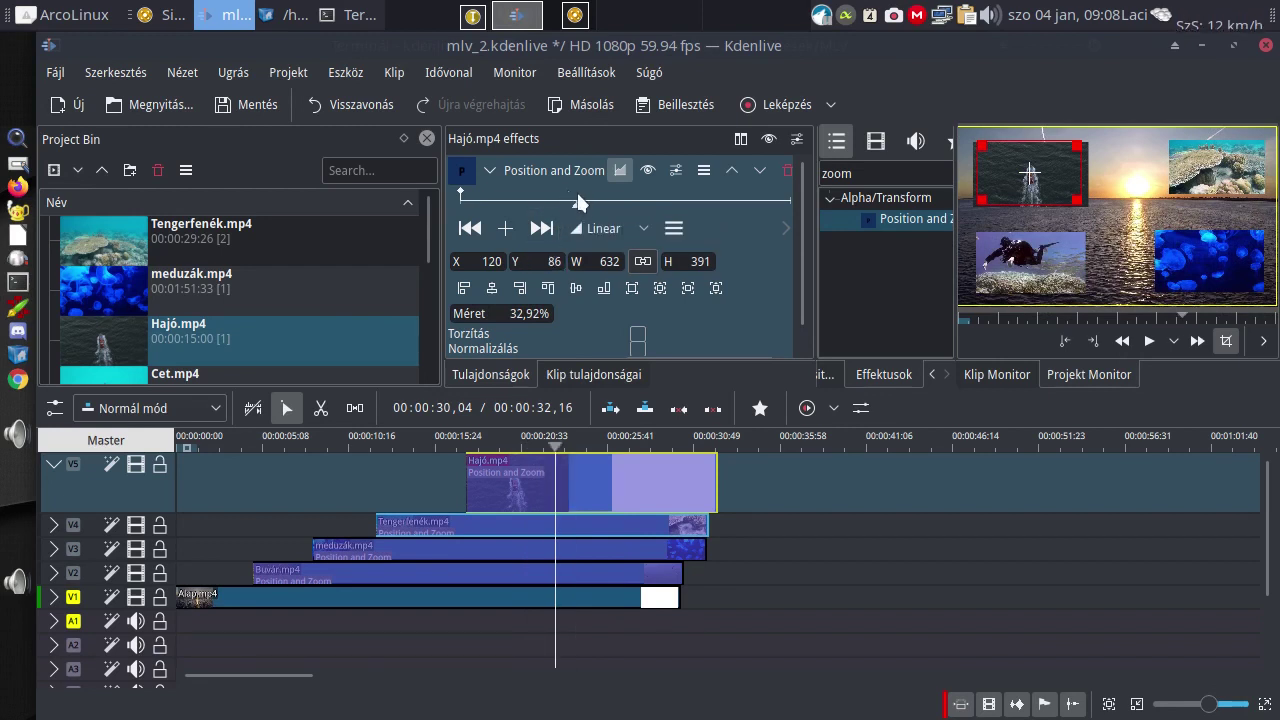
{"action": "left_click", "coordinate": [505, 230]}
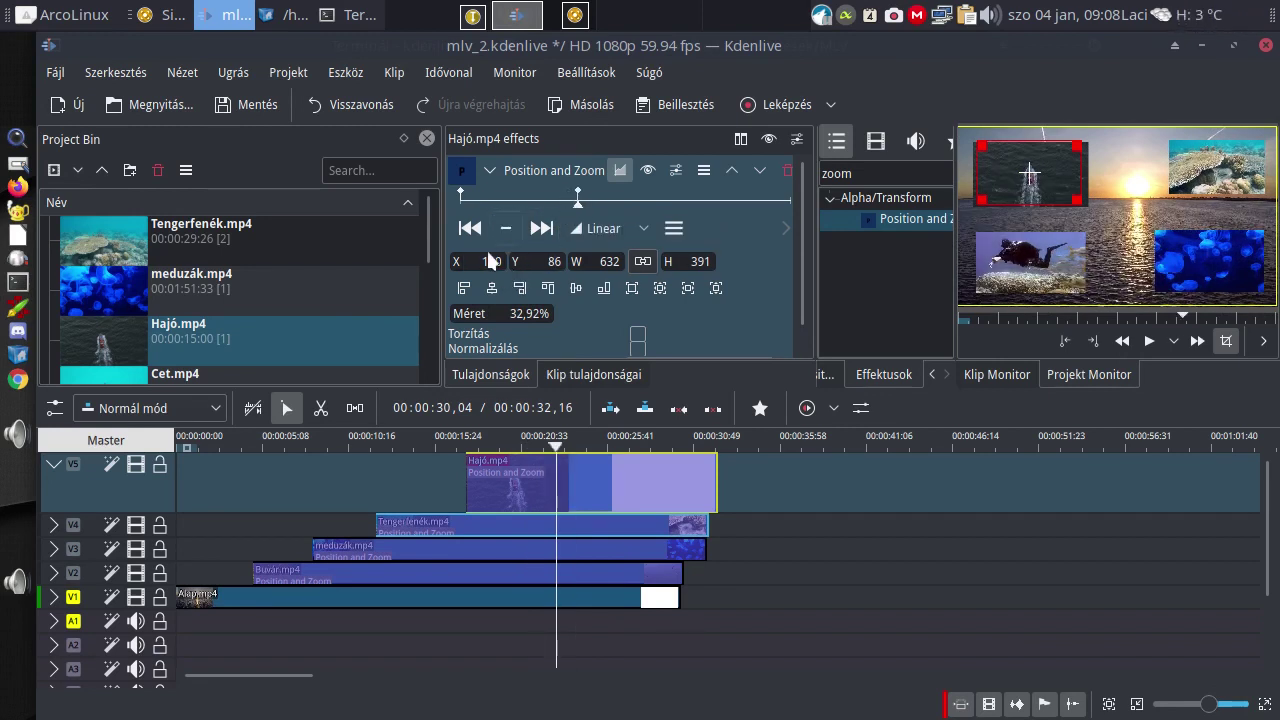
Set the Hajó.mp4 overlay's first keyframe to X -900 and Y 500 so it starts outside the frame.
{"action": "left_click", "coordinate": [459, 196]}
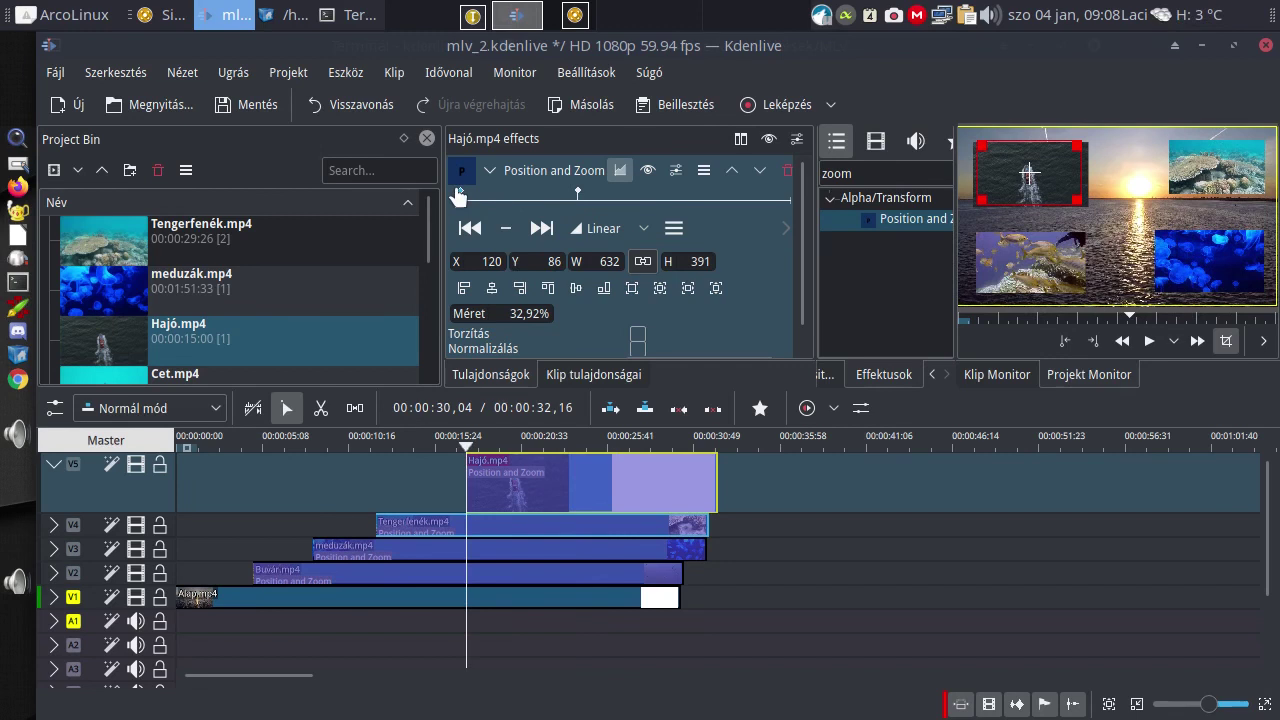
{"action": "double_click", "coordinate": [482, 262]}
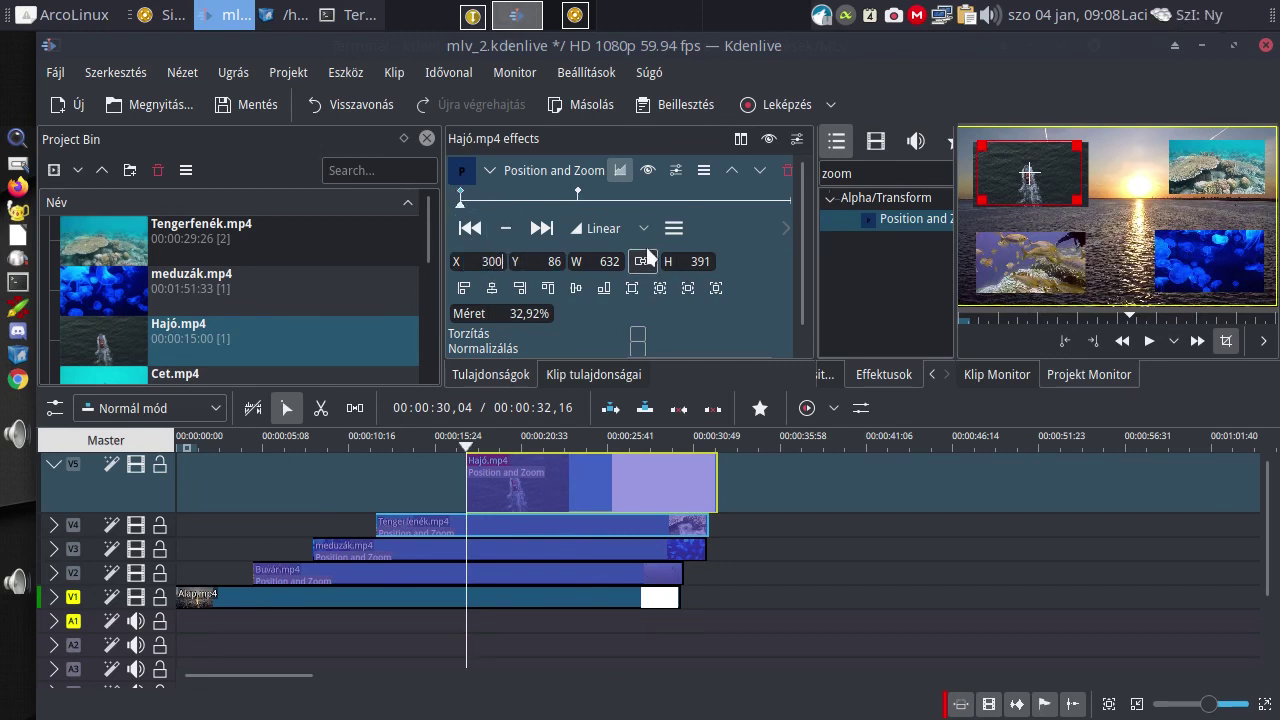
{"action": "type", "text": "300"}
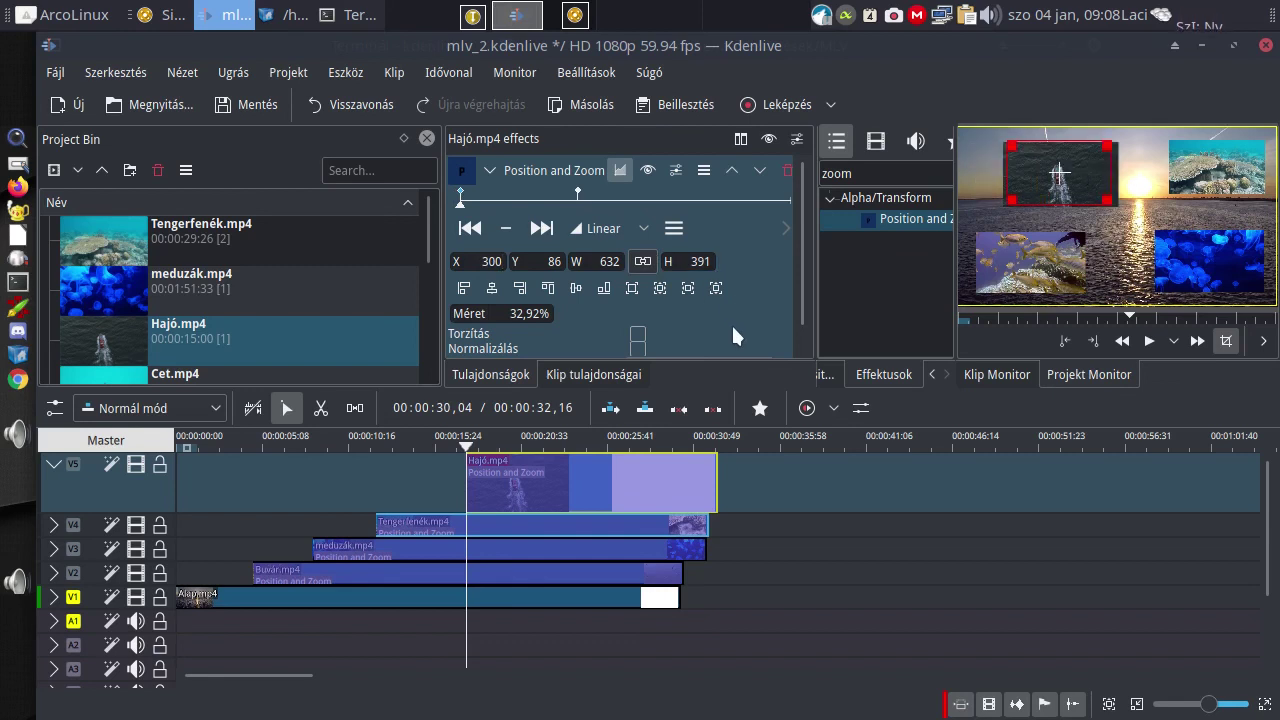
{"action": "double_click", "coordinate": [490, 262]}
{"action": "type", "text": "-150"}
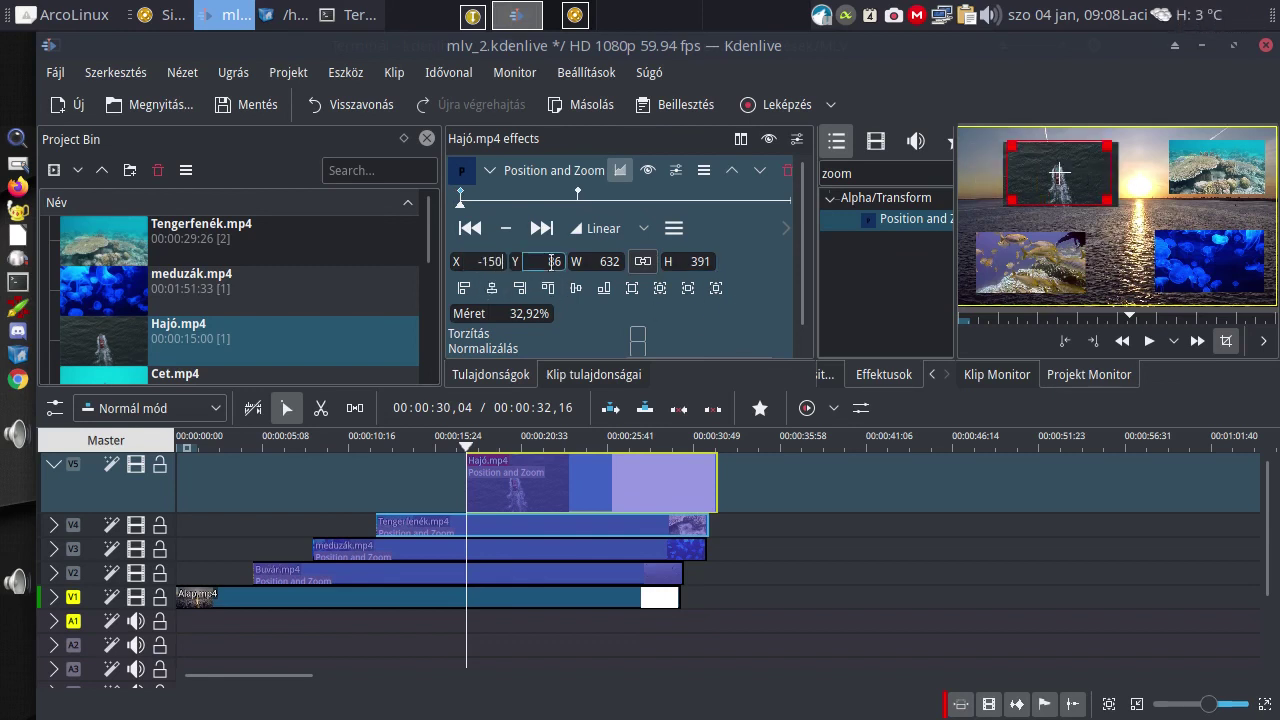
{"action": "key", "text": "Return"}
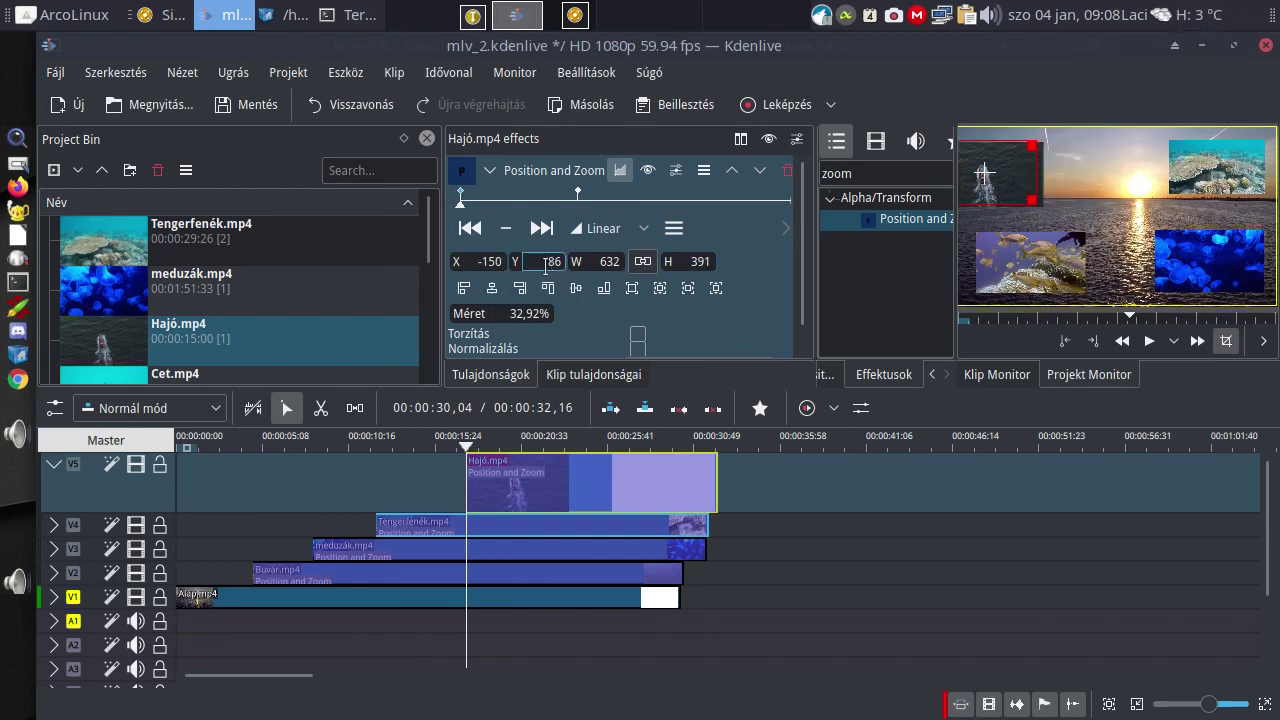
{"action": "double_click", "coordinate": [472, 262]}
{"action": "type", "text": "-500"}
{"action": "key", "text": "Return"}
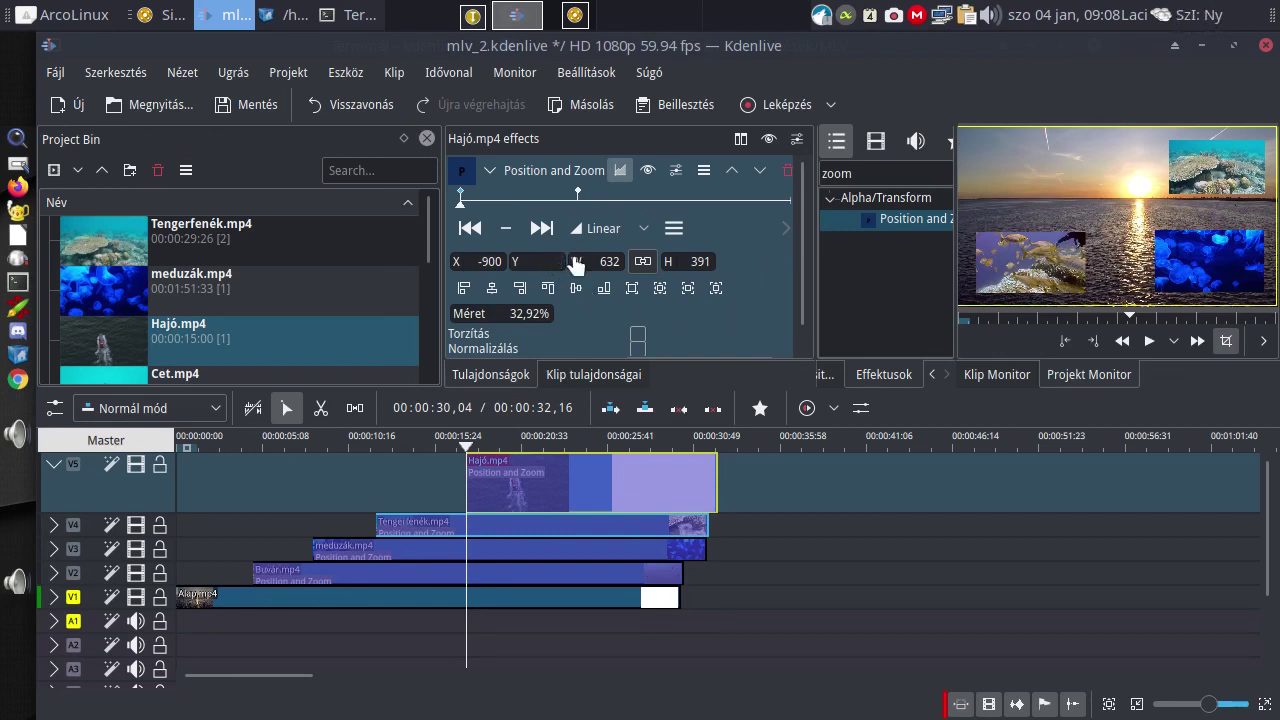
{"action": "key", "text": "Tab"}
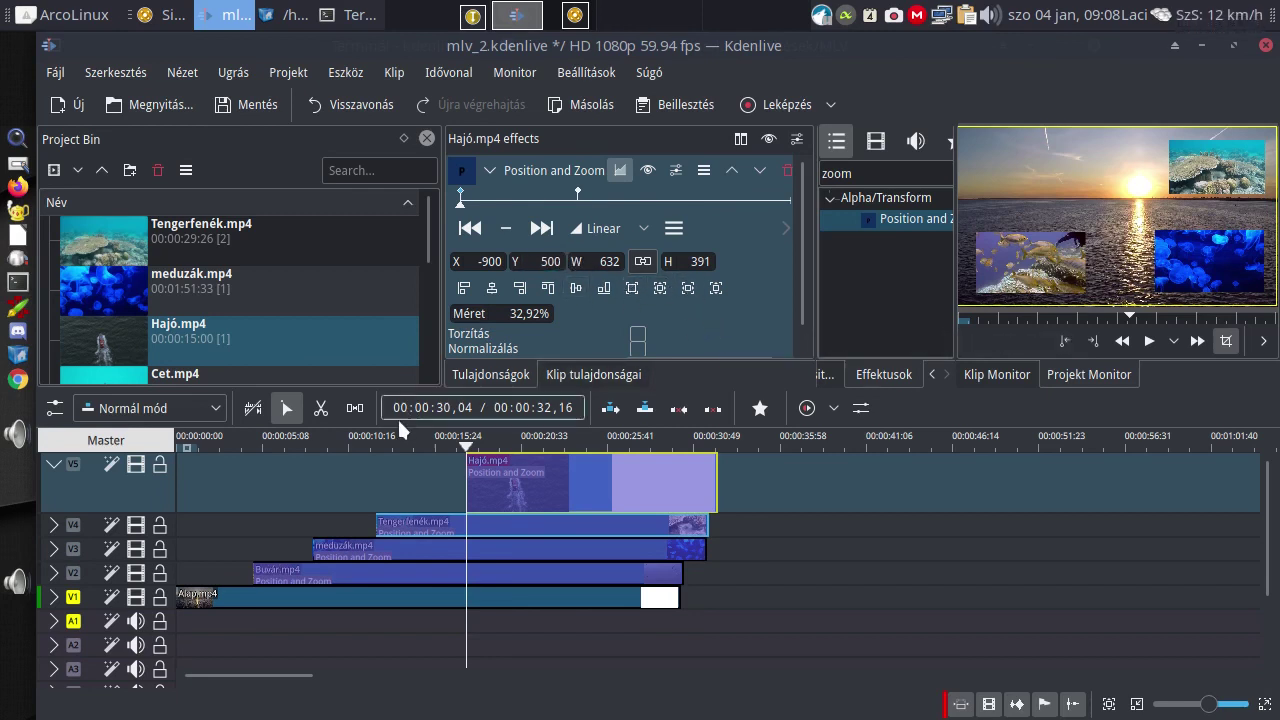
Play the Hajó.mp4 entrance from about 16 seconds and set its first keyframe's Y position to -200.
{"action": "left_click", "coordinate": [448, 437]}
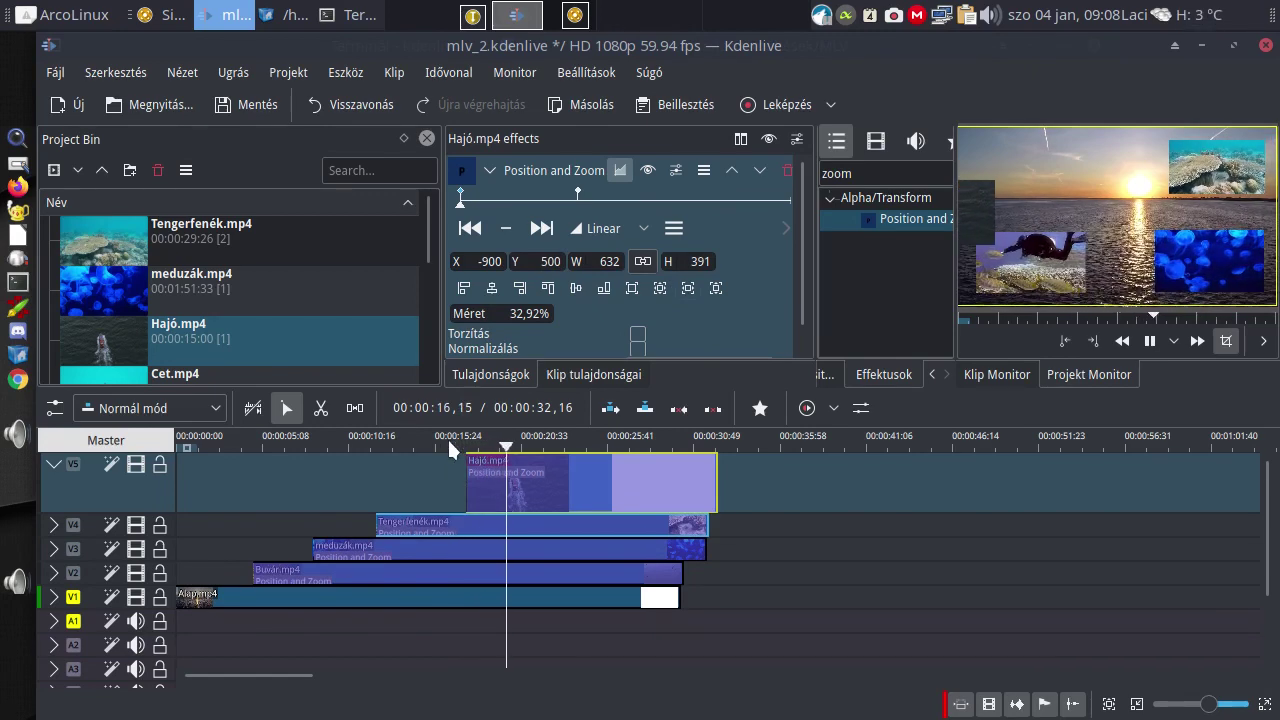
{"action": "key", "text": "space"}
{"action": "left_click", "coordinate": [457, 199]}
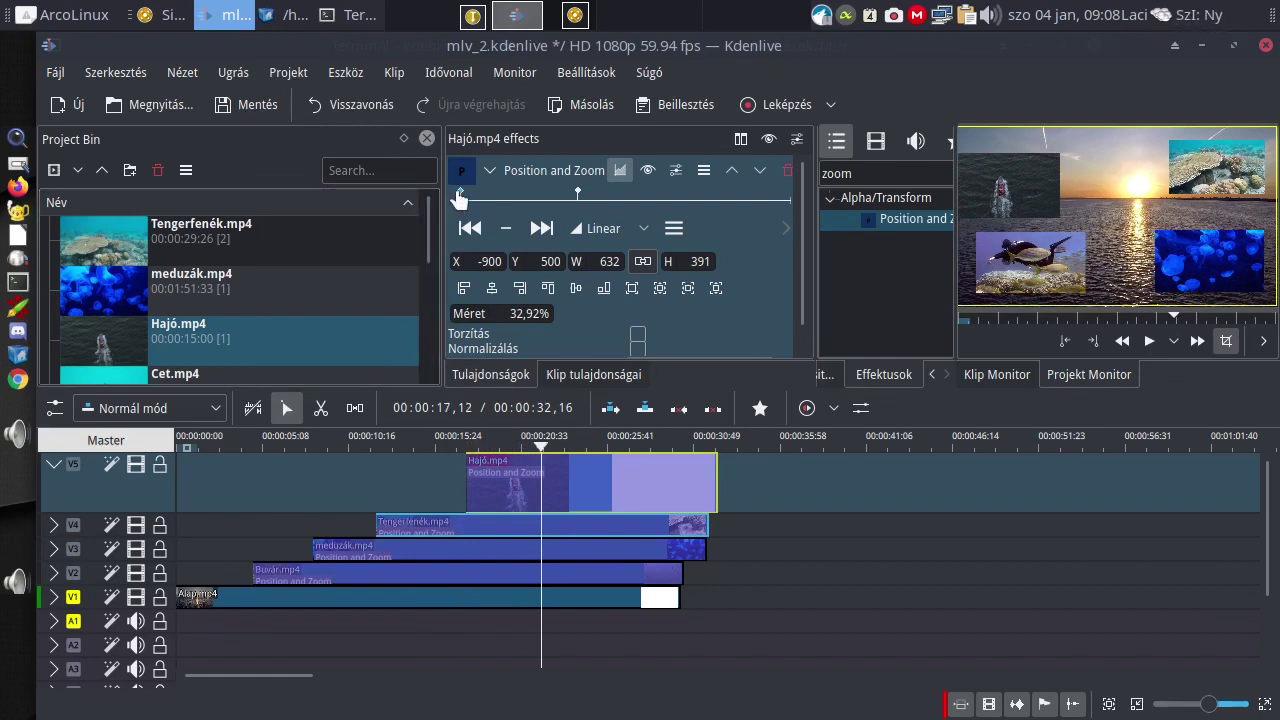
{"action": "type", "text": "-200"}
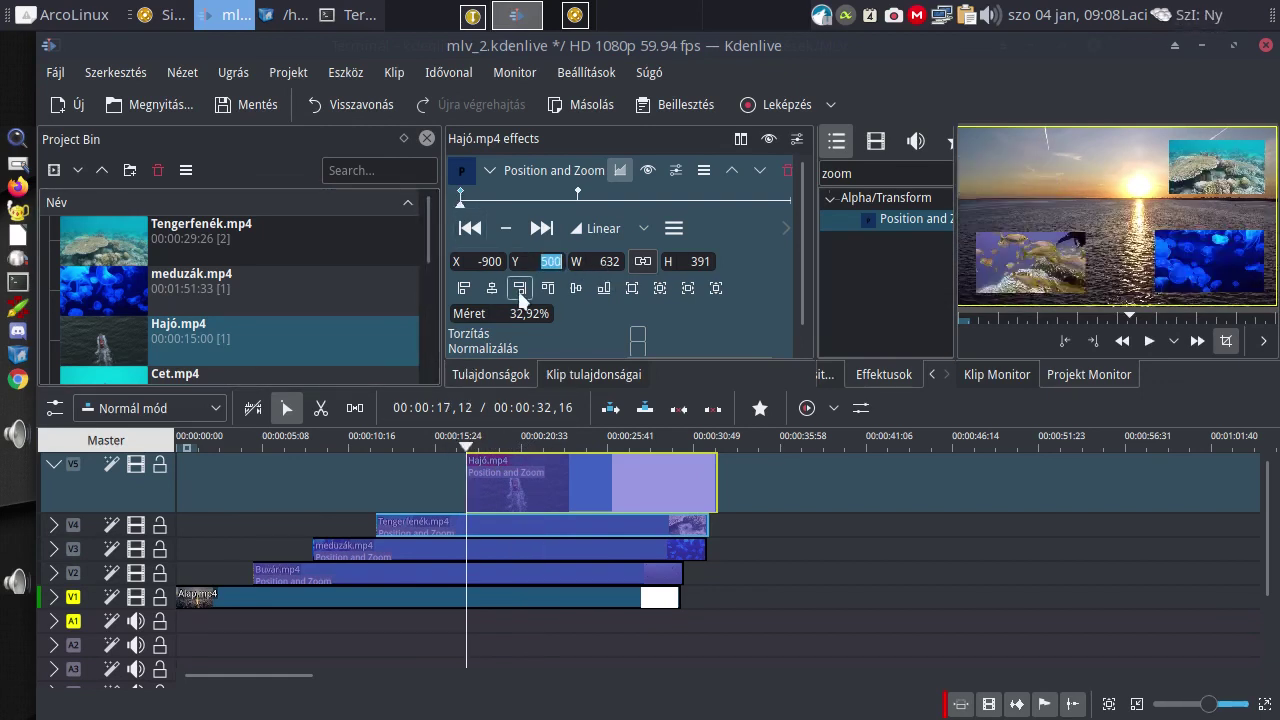
Play the timeline from about 16 seconds to about 27 seconds to review the adjusted Hajó.mp4 entrance.
{"action": "left_click", "coordinate": [447, 442]}
{"action": "key", "text": "space"}
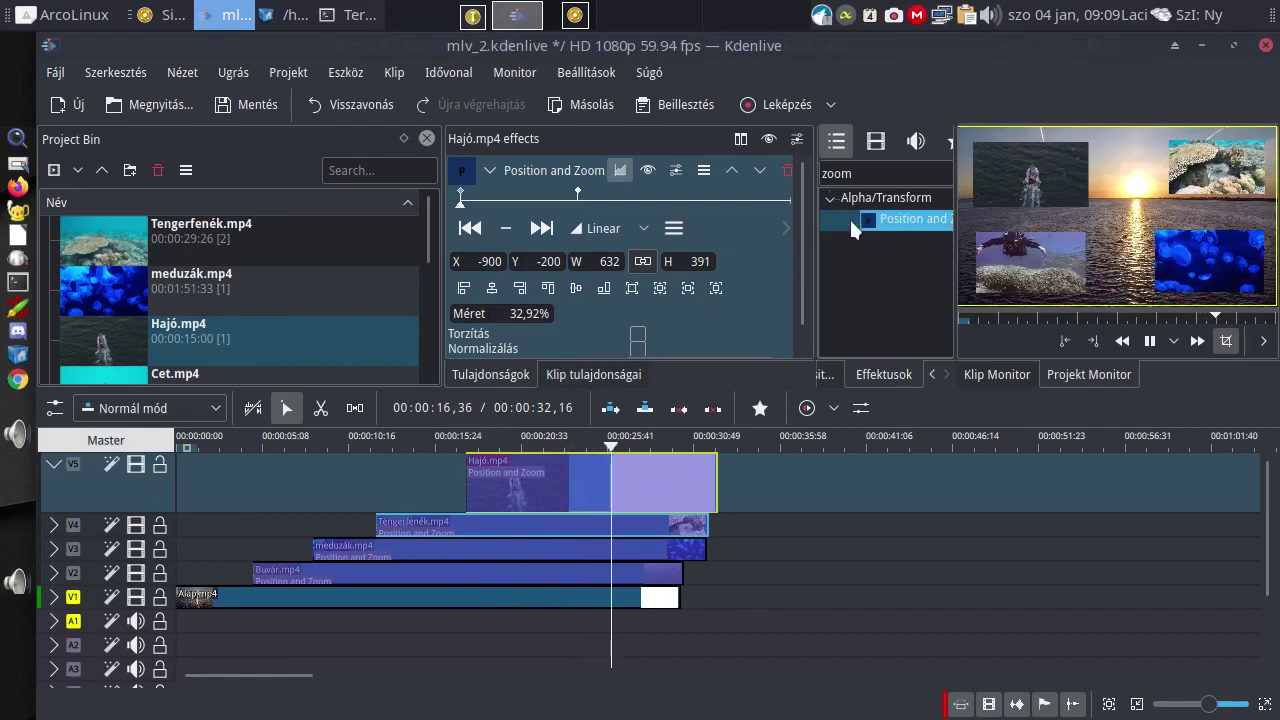
{"action": "key", "text": "space"}
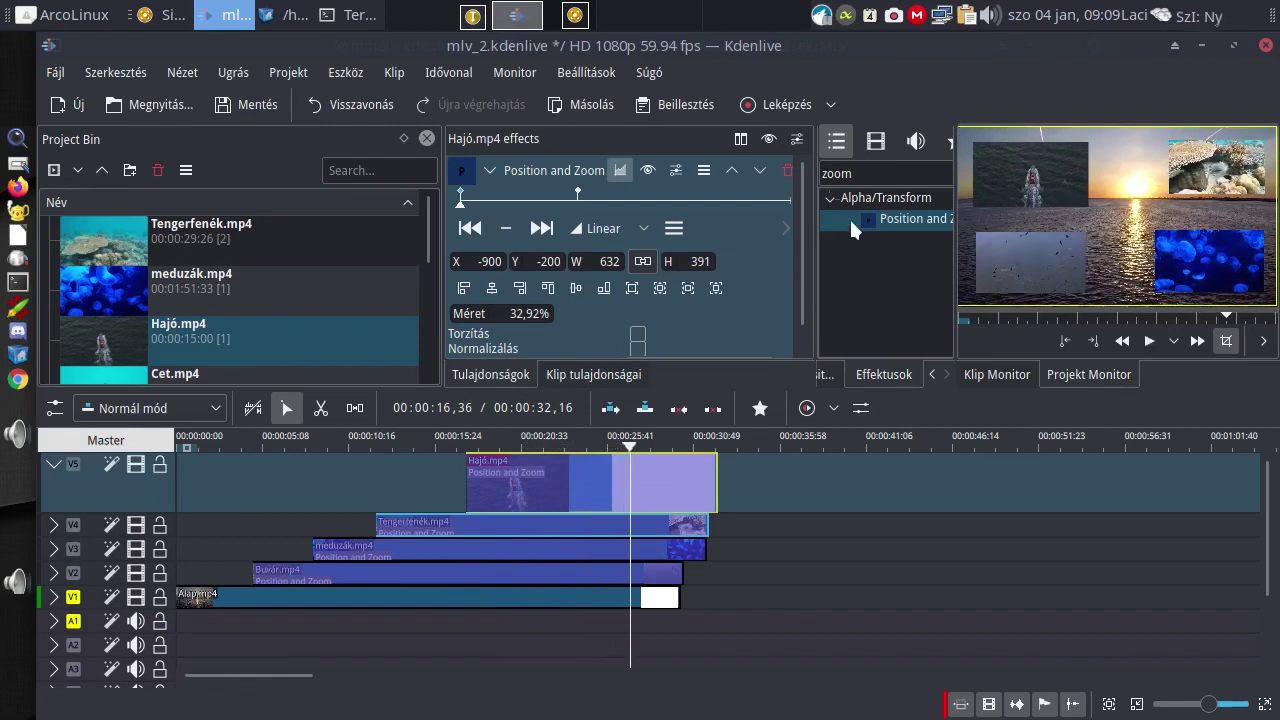
At the Hajó.mp4 overlay's second keyframe, shrink it to about 29% and place it at about X 132, Y 90.
{"action": "left_click", "coordinate": [578, 194]}
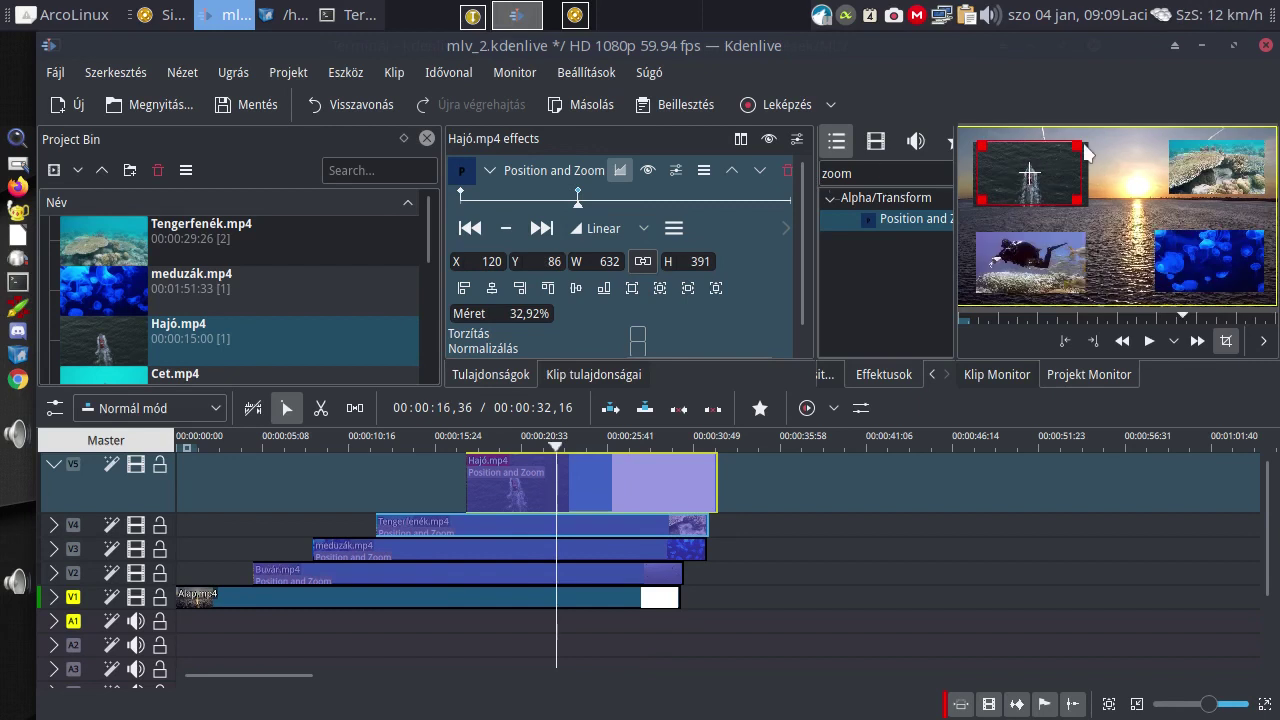
{"action": "left_click_drag", "start_coordinate": [1076, 146], "coordinate": [1022, 170]}
Play the timeline from the beginning to about 23 seconds to review all four overlay entrances.
{"action": "left_click_drag", "start_coordinate": [556, 445], "coordinate": [189, 436]}
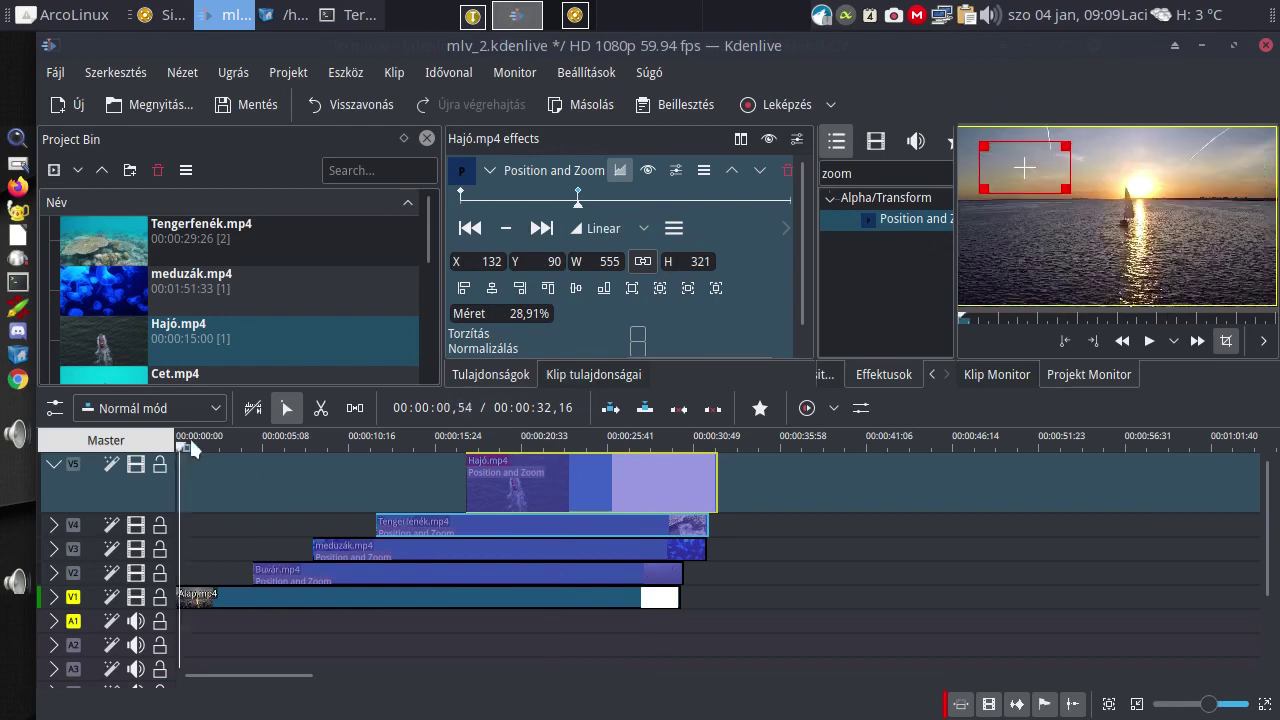
{"action": "key", "text": "space"}
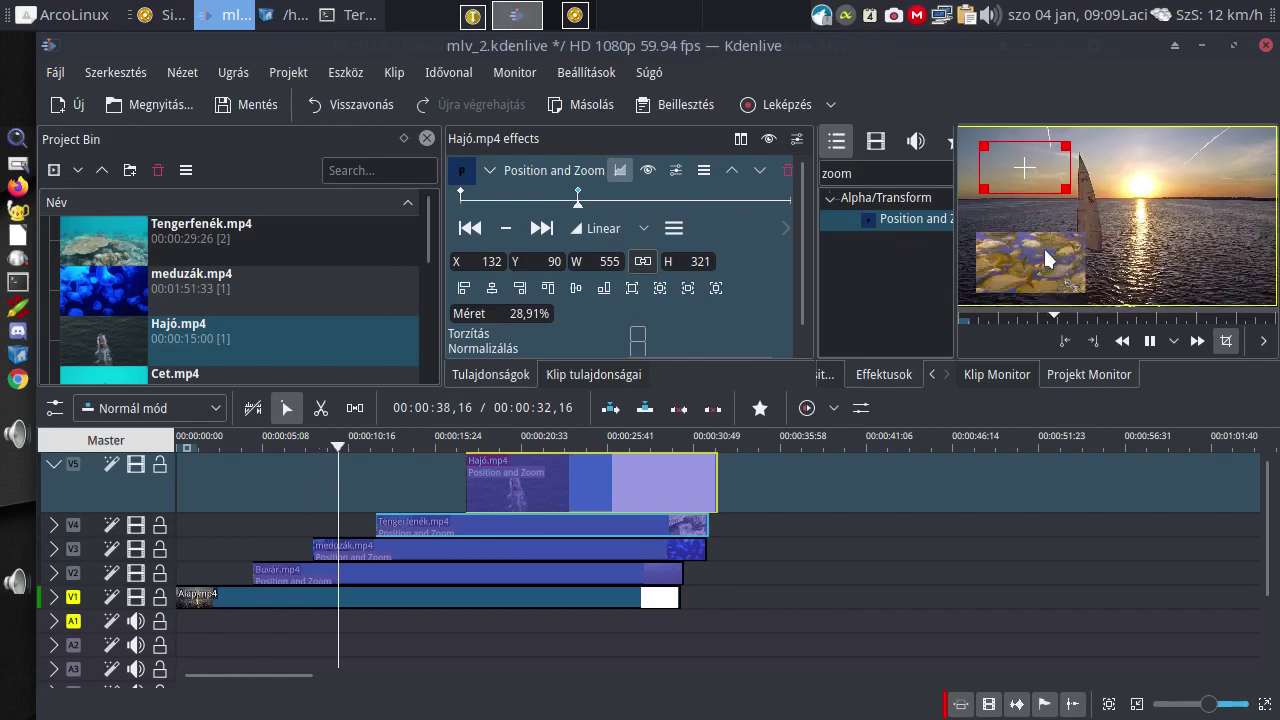
{"action": "left_click", "coordinate": [355, 597]}
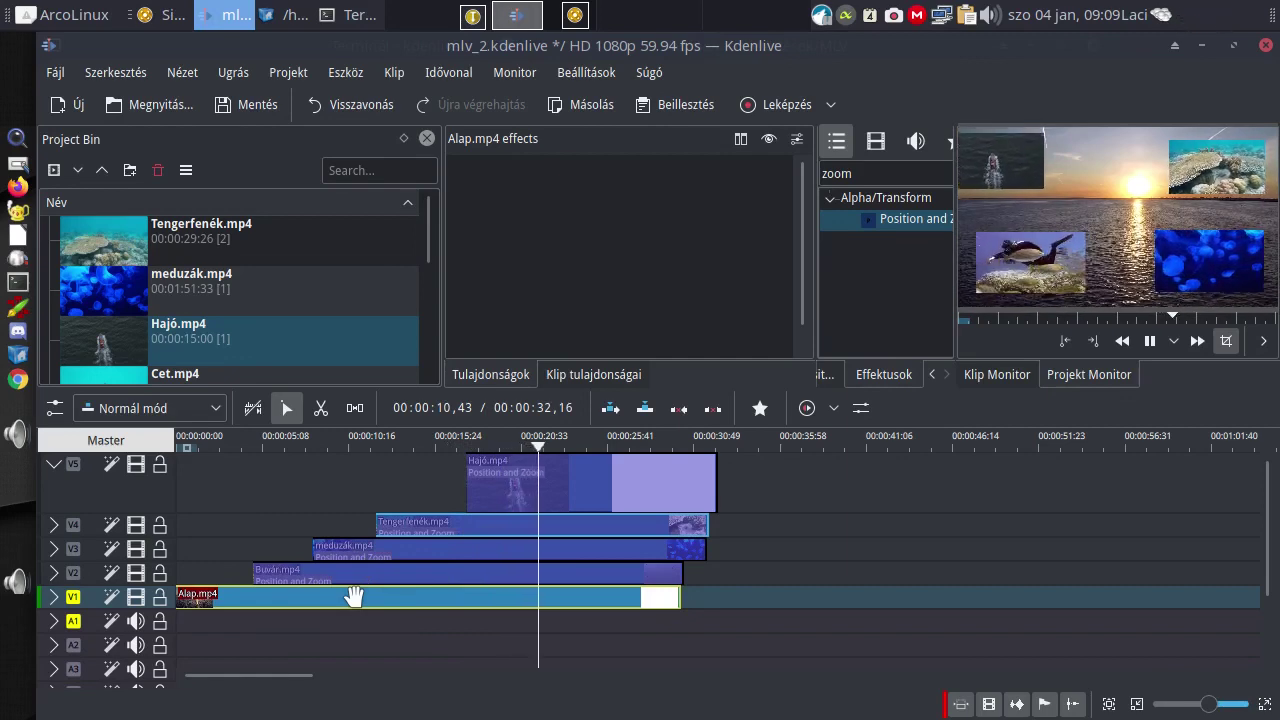
{"action": "key", "text": "space"}
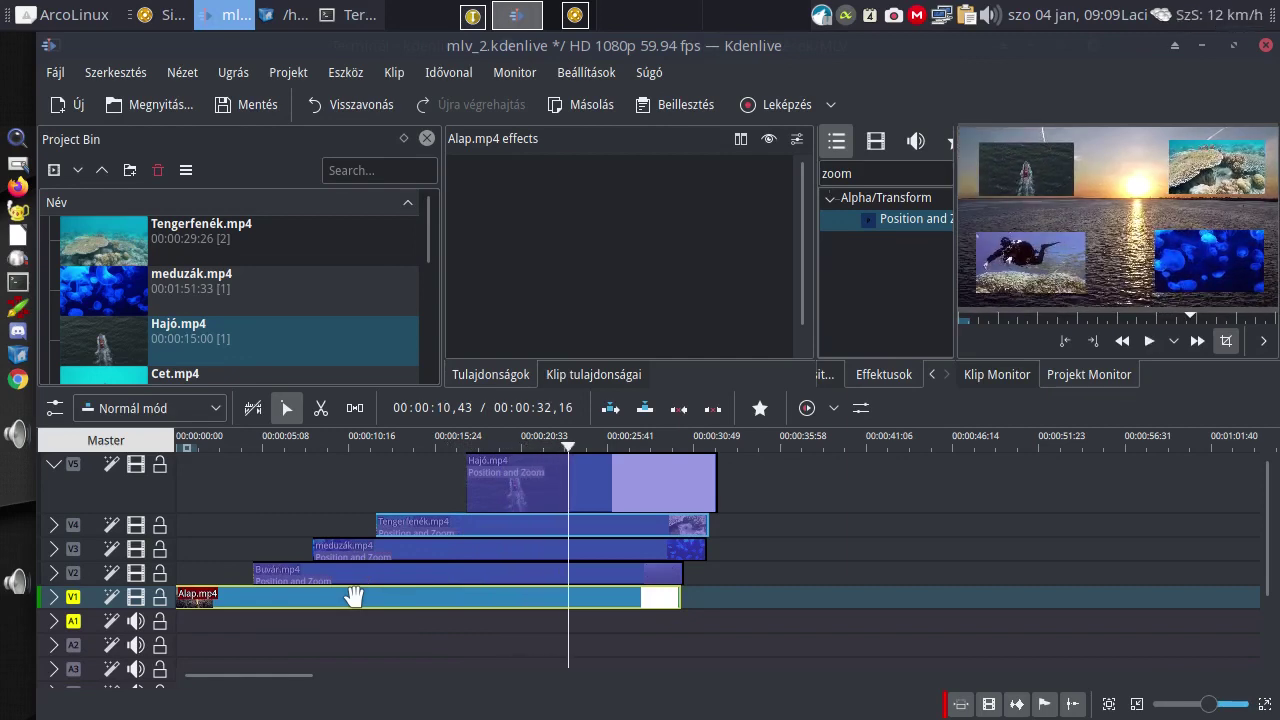
Move the Hajó.mp4 clip on track V5 earlier so that it starts at about 15 seconds.
{"action": "left_click", "coordinate": [600, 497]}
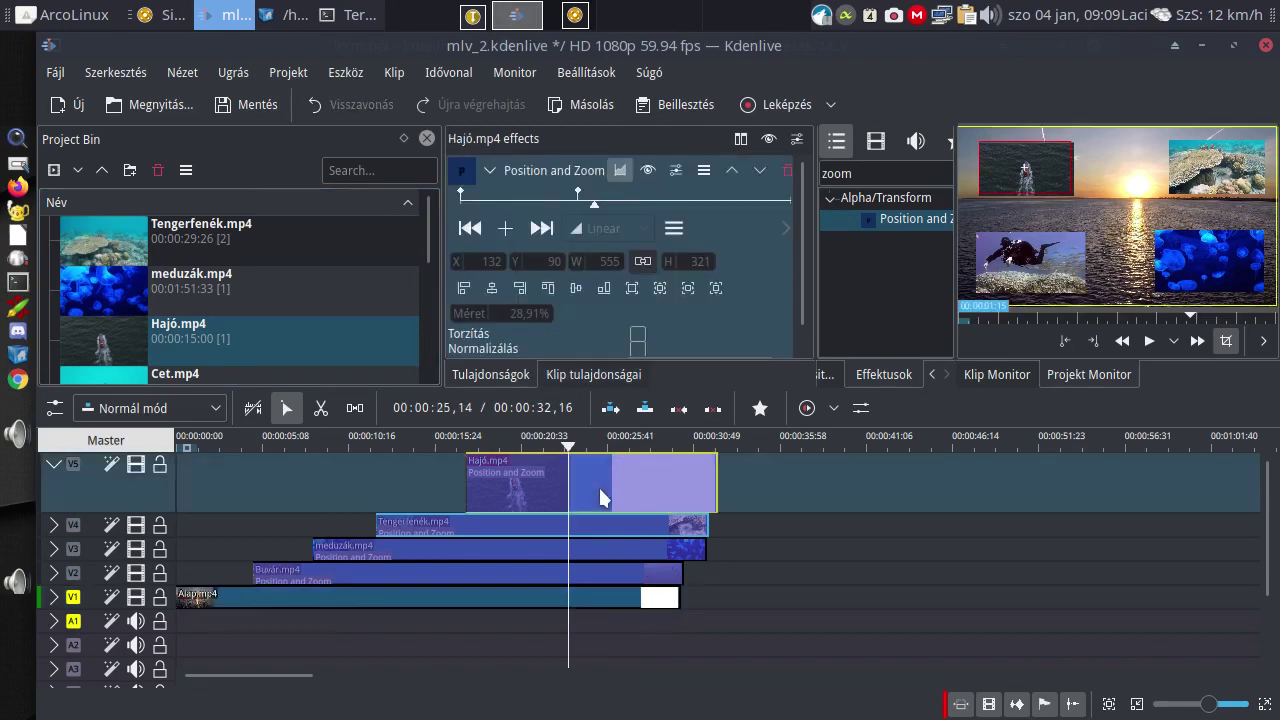
{"action": "left_click_drag", "start_coordinate": [627, 478], "coordinate": [601, 481]}
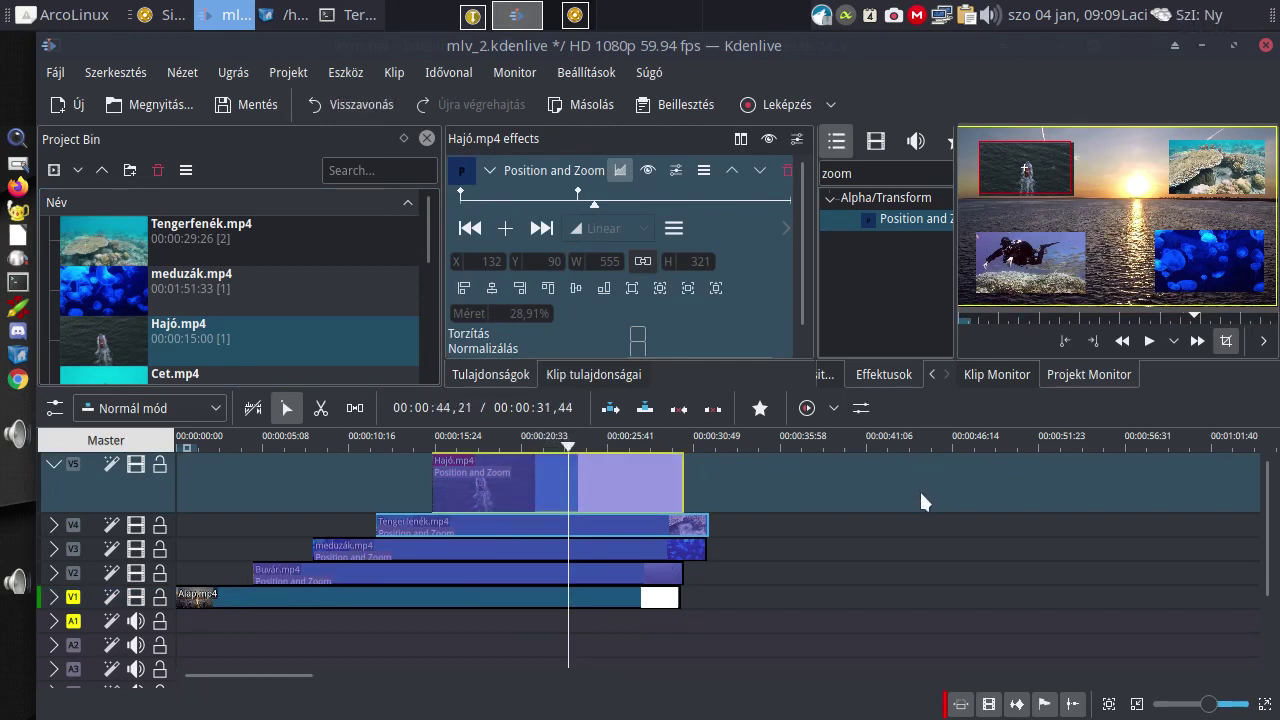
Select the Hajó, Tengerfenék, meduzák, Búvár and Alap clips together and group them.
{"action": "left_click", "coordinate": [517, 596]}
{"action": "left_click_drag", "start_coordinate": [489, 578], "coordinate": [480, 557]}
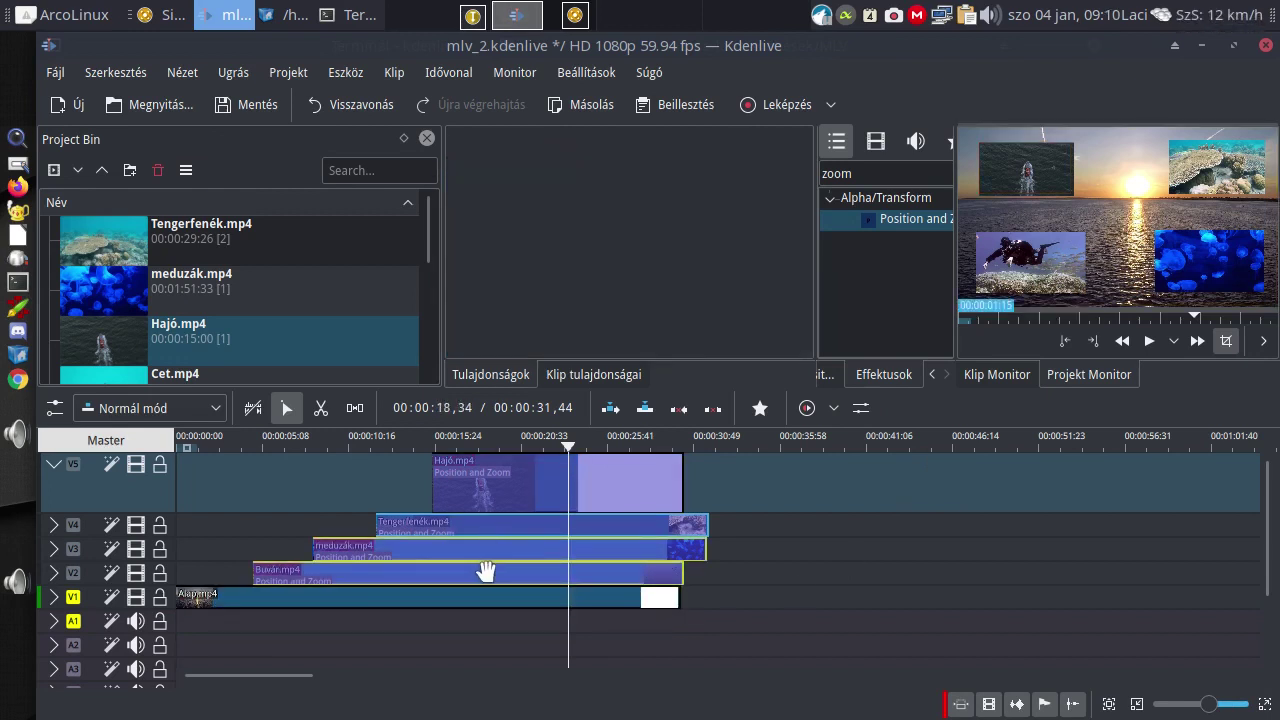
{"action": "left_click", "coordinate": [458, 594]}
{"action": "left_click_drag", "start_coordinate": [455, 575], "coordinate": [486, 489]}
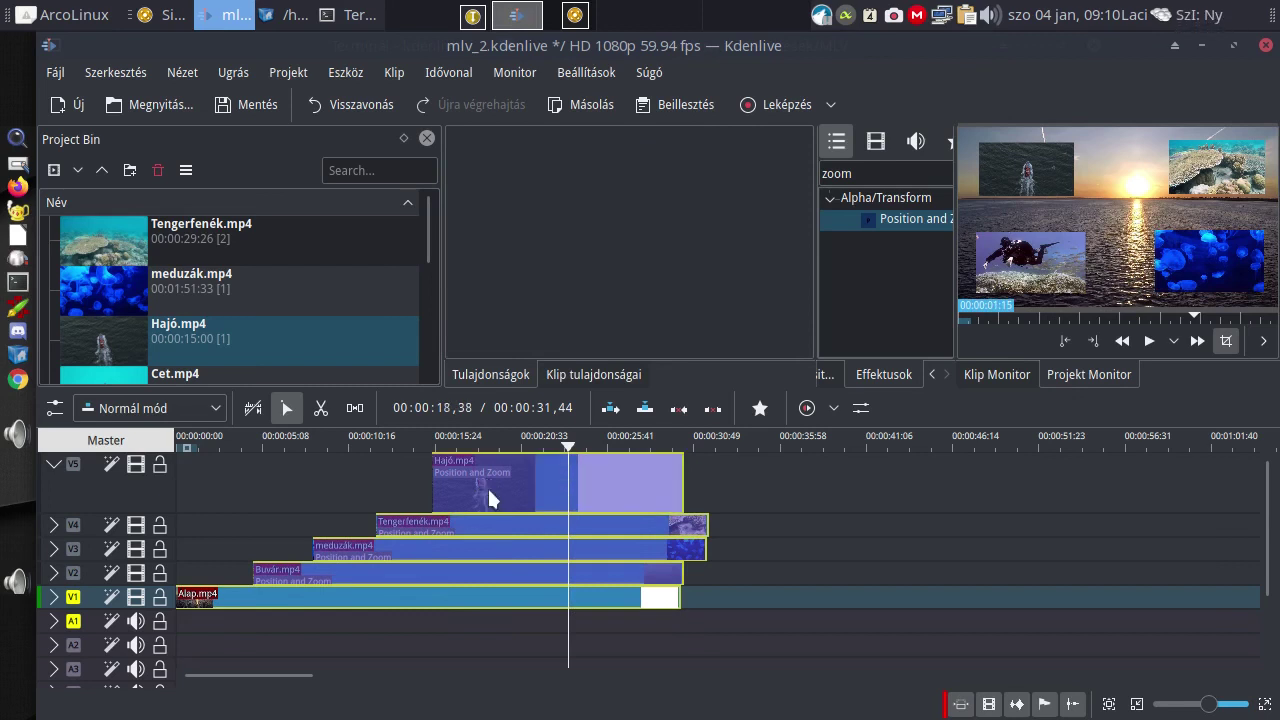
{"action": "right_click", "coordinate": [487, 488]}
{"action": "left_click", "coordinate": [547, 418]}
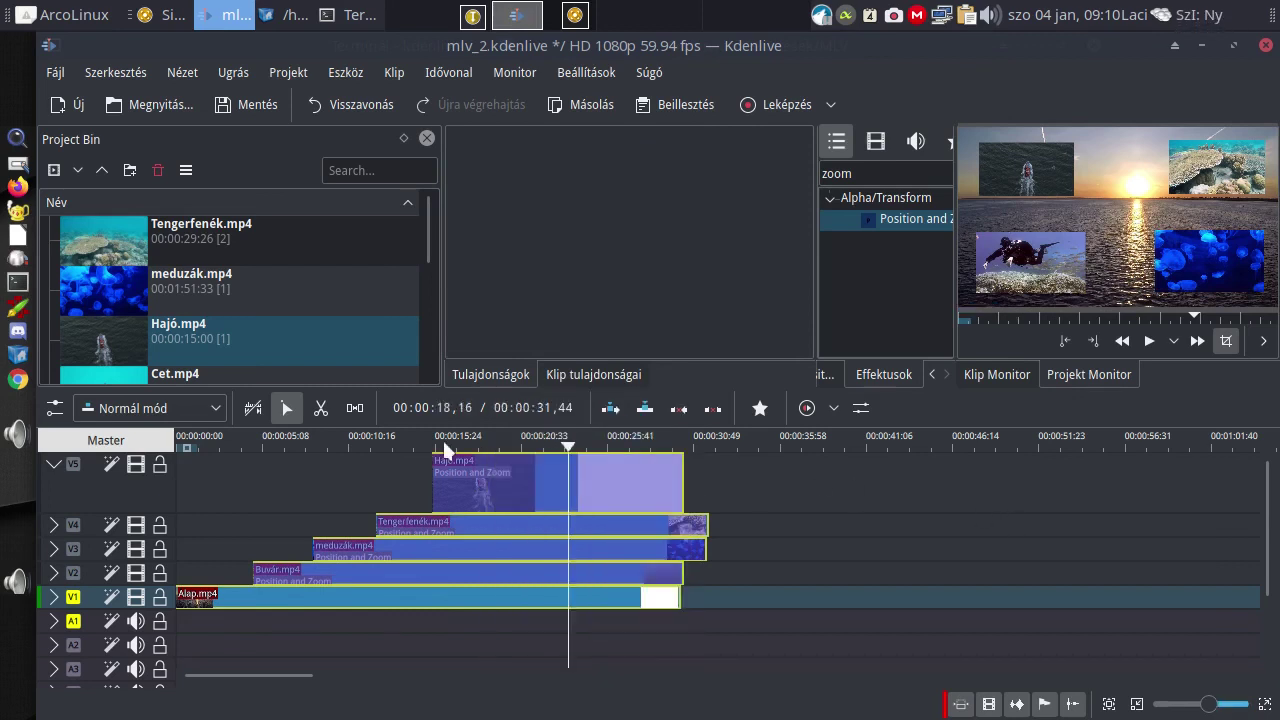
Cut the grouped clips just before the end of Alap.mp4, at about 29:57, and delete the leftover pieces.
{"action": "left_click", "coordinate": [321, 408]}
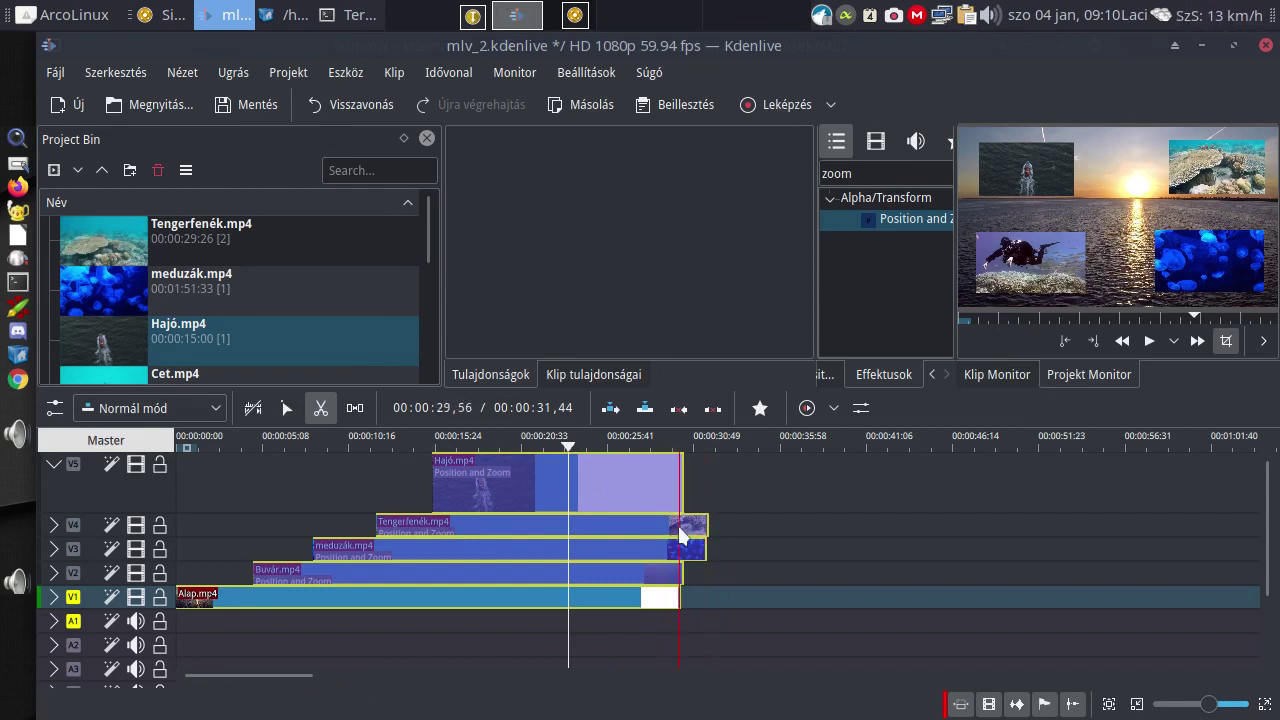
{"action": "left_click", "coordinate": [679, 527]}
{"action": "key", "text": "Delete"}
{"action": "key", "text": "s"}
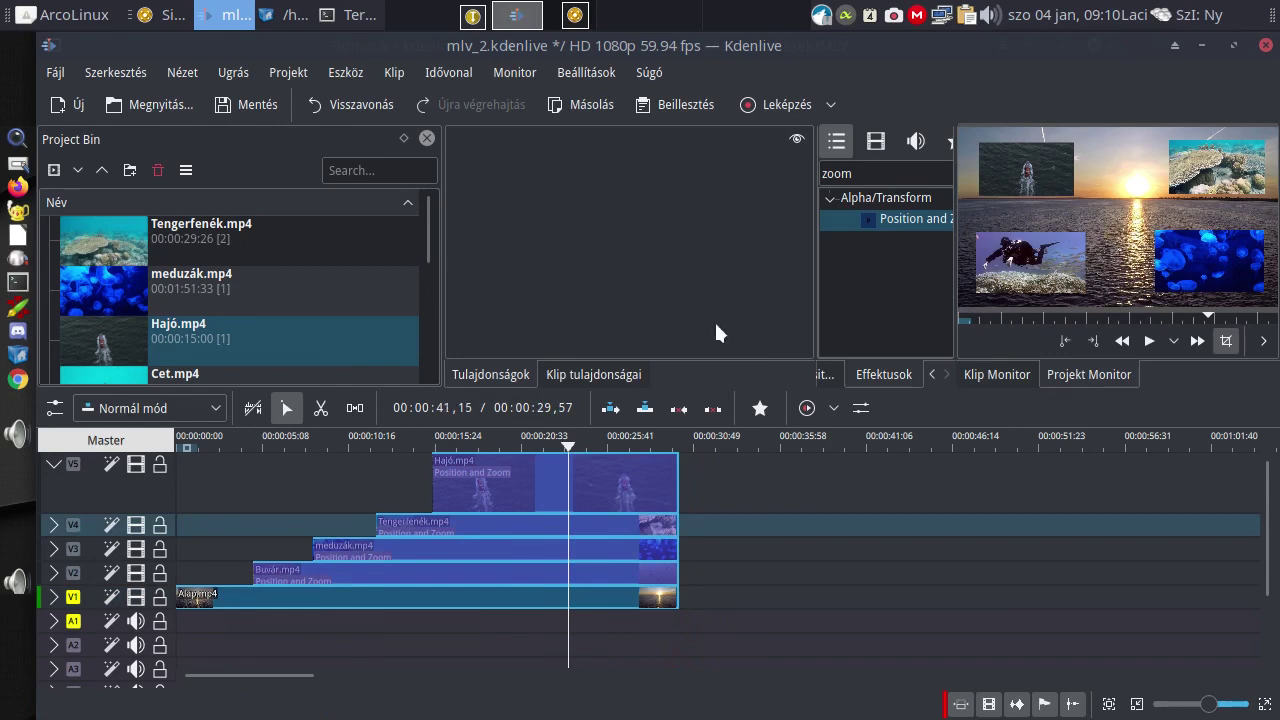
Review the trimmed sequence by playing it from about 6 seconds, and save the project.
{"action": "left_click", "coordinate": [342, 474]}
{"action": "left_click", "coordinate": [762, 489]}
{"action": "left_click", "coordinate": [651, 491]}
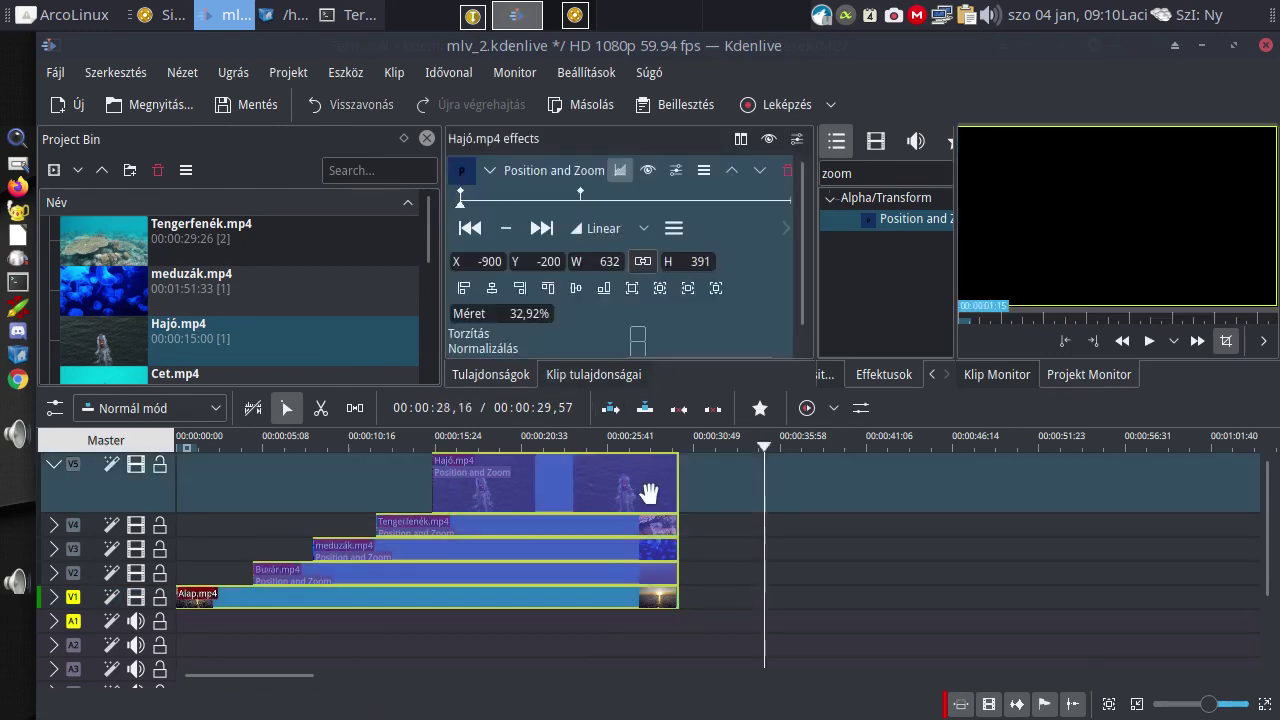
{"action": "left_click", "coordinate": [279, 445]}
{"action": "key", "text": "space"}
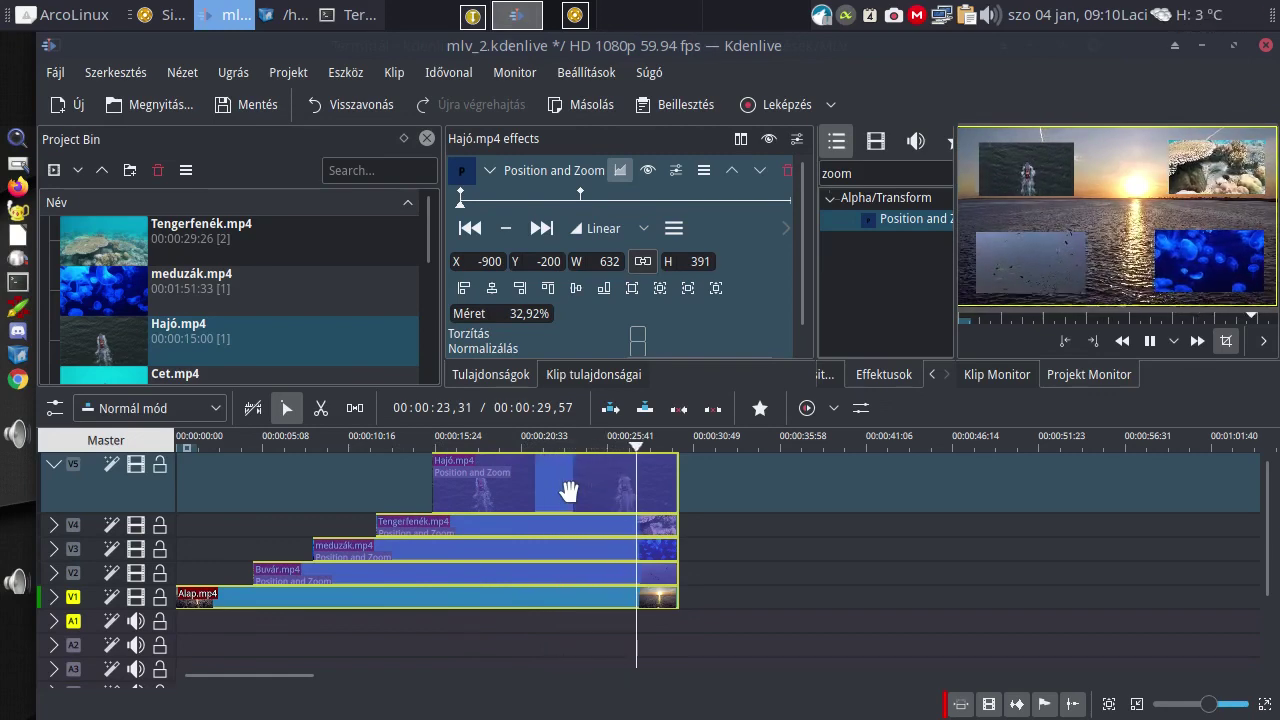
{"action": "key", "text": "space"}
{"action": "key", "text": "ctrl+s"}
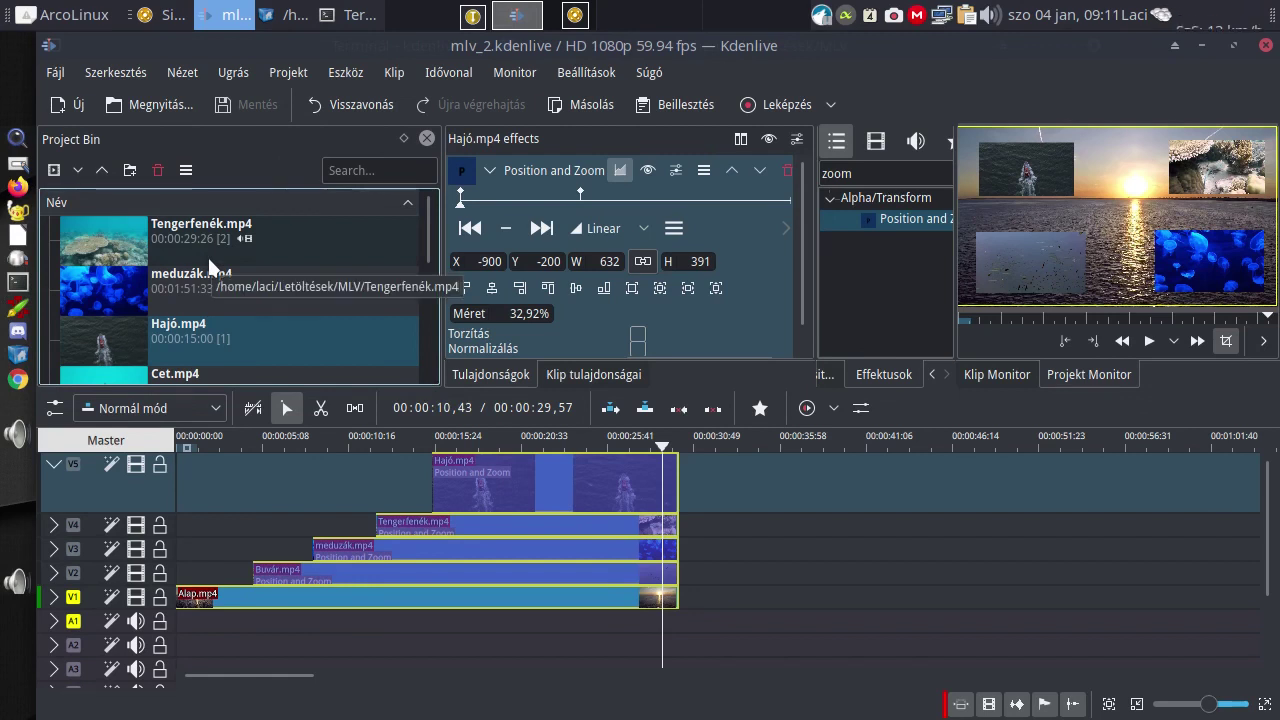
Place bensound-slowmotion.mp3 on audio track A1 at the very start of the timeline and play it back with the video.
{"action": "scroll", "coordinate": [210, 265], "scroll_direction": "down", "scroll_amount": 5}
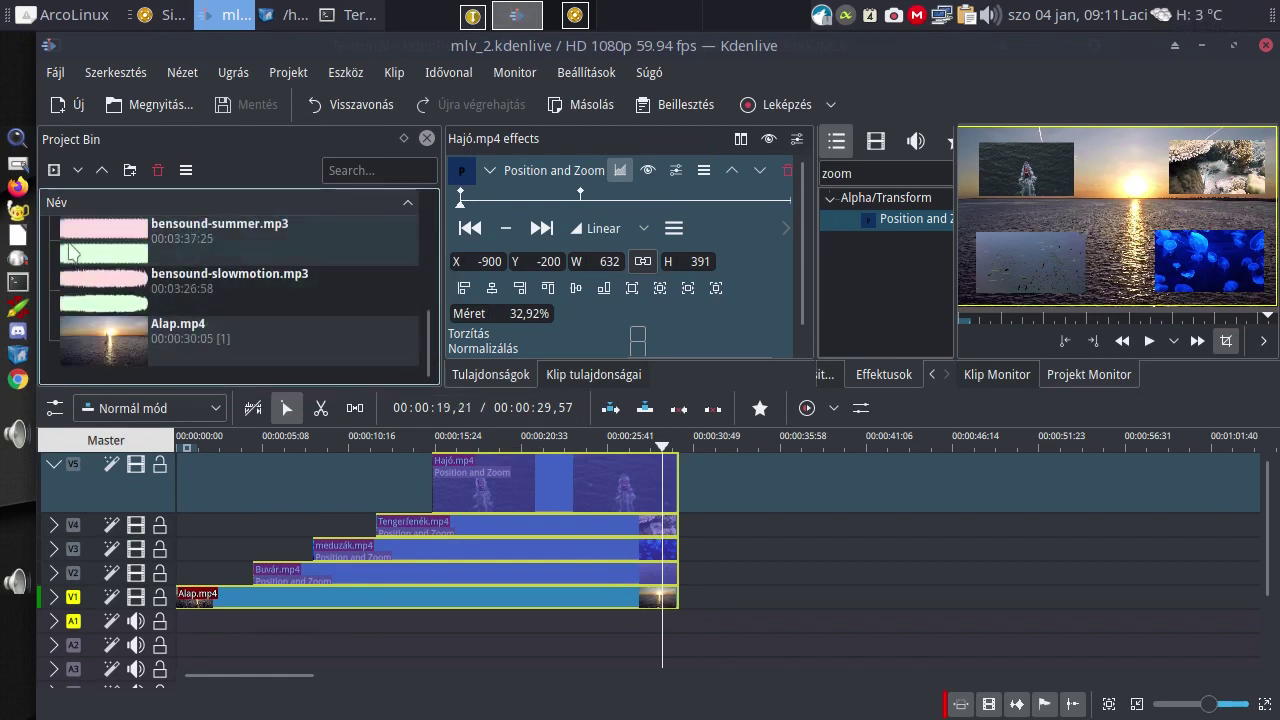
{"action": "left_click_drag", "start_coordinate": [95, 292], "coordinate": [220, 627]}
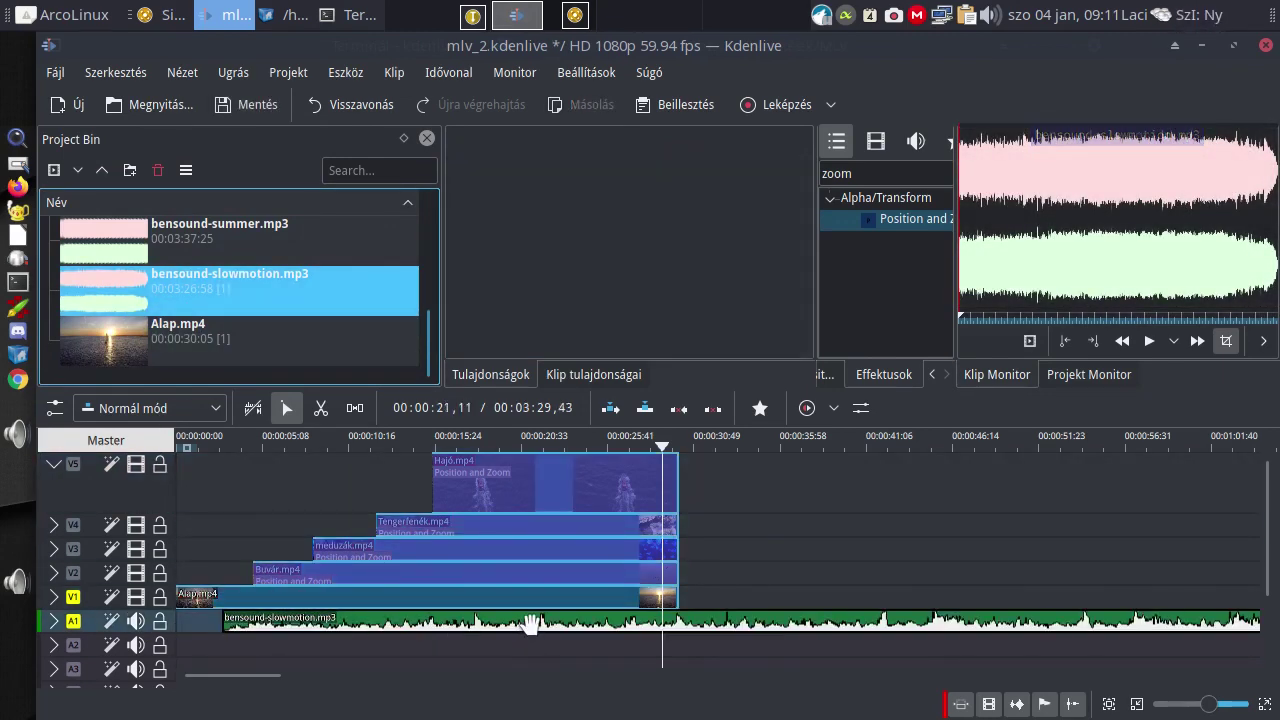
{"action": "left_click_drag", "start_coordinate": [528, 625], "coordinate": [482, 625]}
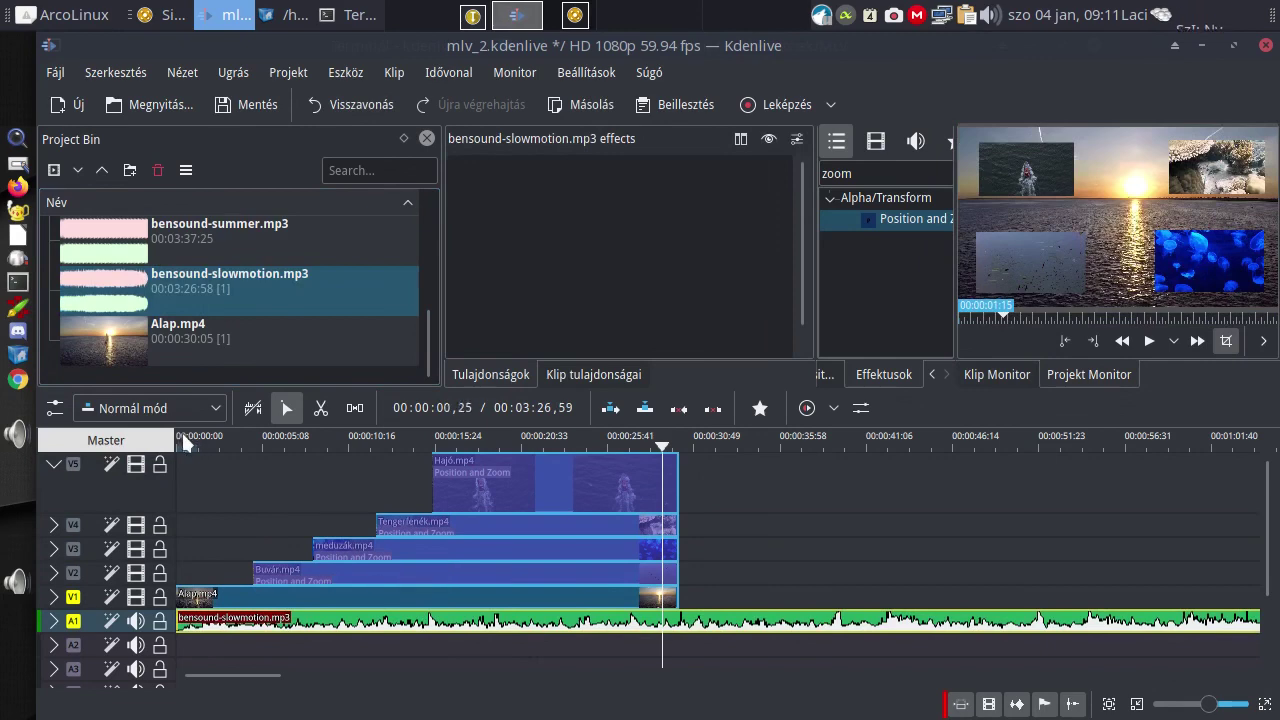
{"action": "left_click", "coordinate": [180, 440]}
{"action": "key", "text": "space"}
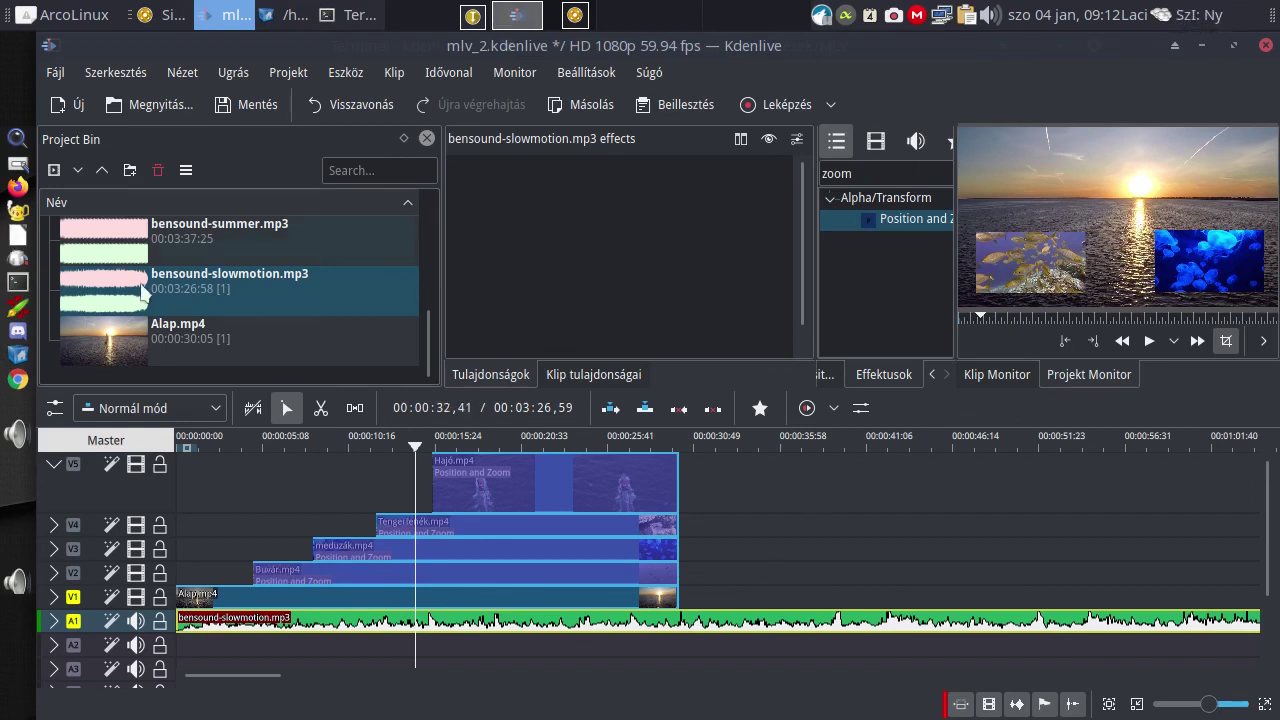
Cut bensound-slowmotion.mp3 at the end of the video clips and remove the excess music.
{"action": "left_click", "coordinate": [320, 408]}
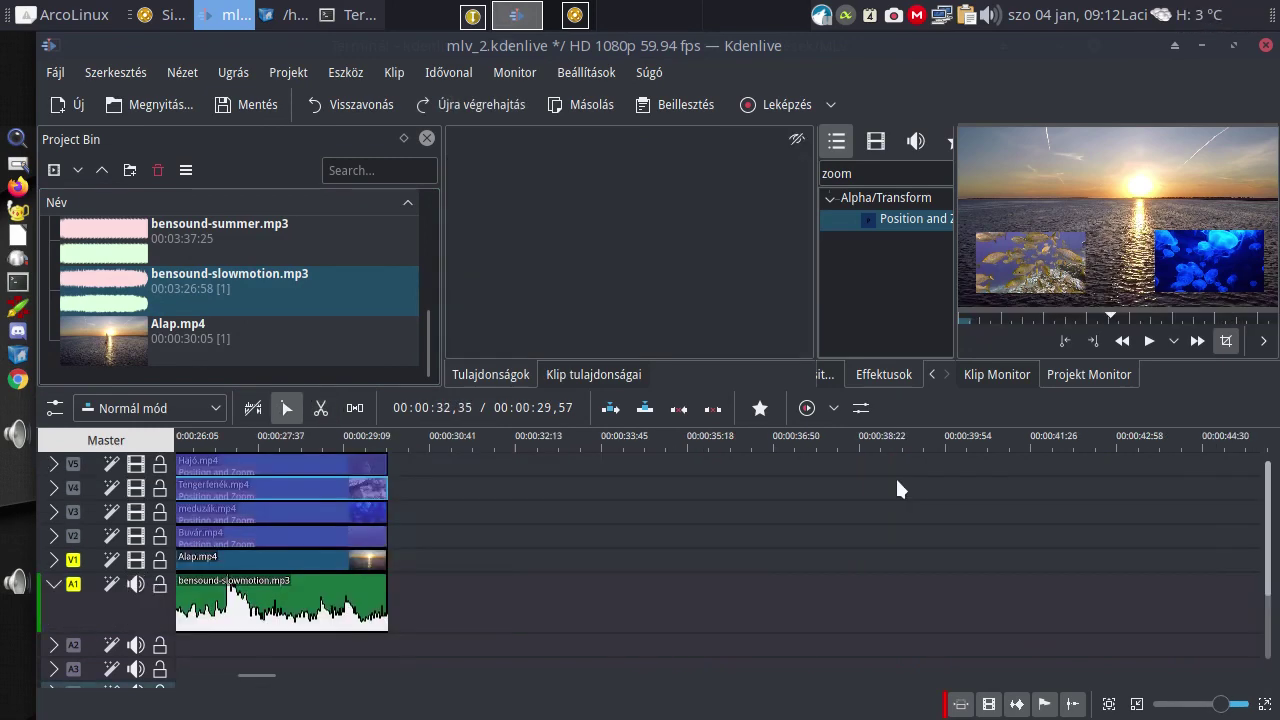
{"action": "scroll", "coordinate": [895, 476], "scroll_direction": "up", "scroll_amount": 2}
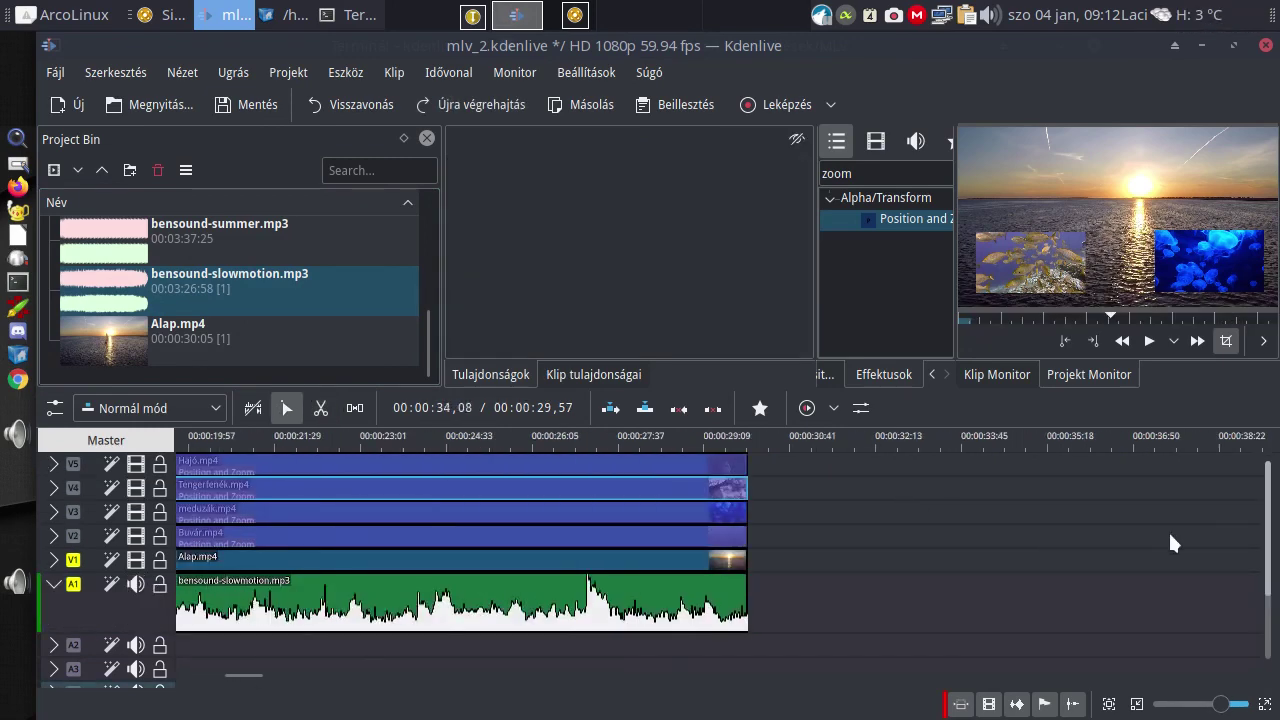
Delete audio track A4, which holds the Tengerfenék.mp4 sound.
{"action": "left_click_drag", "start_coordinate": [1258, 490], "coordinate": [1220, 594]}
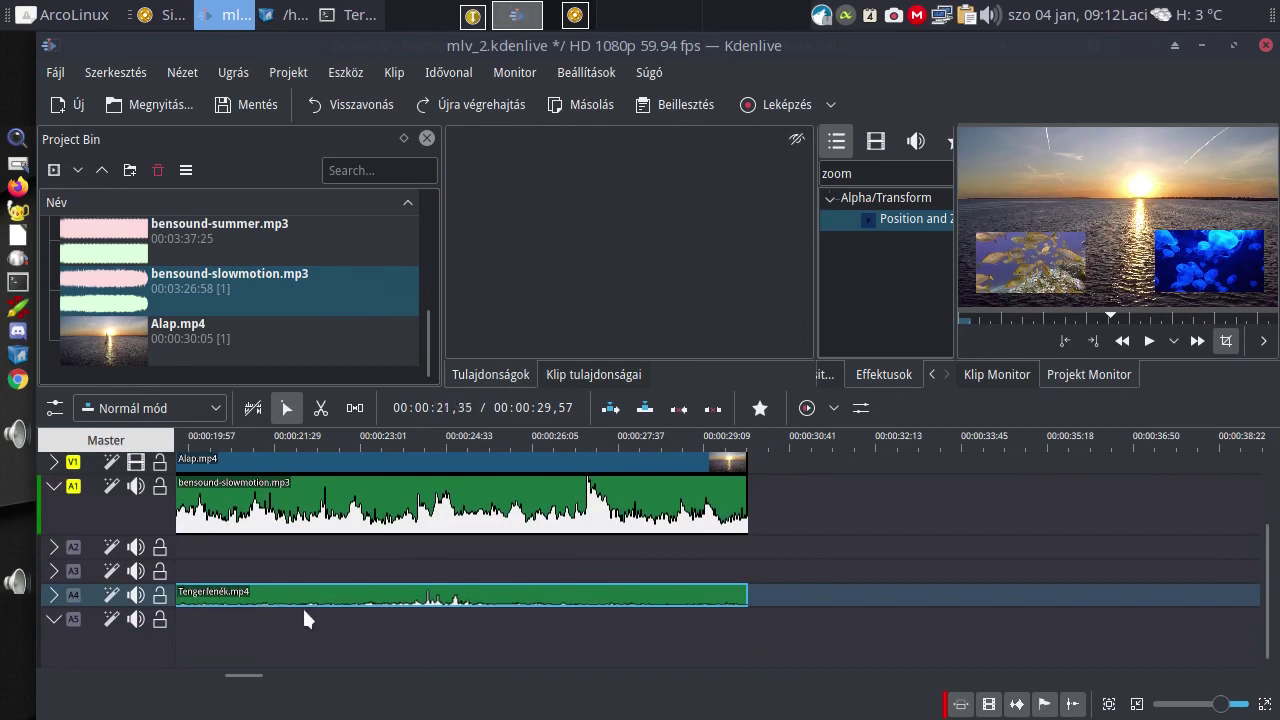
{"action": "right_click", "coordinate": [54, 590]}
{"action": "left_click", "coordinate": [114, 625]}
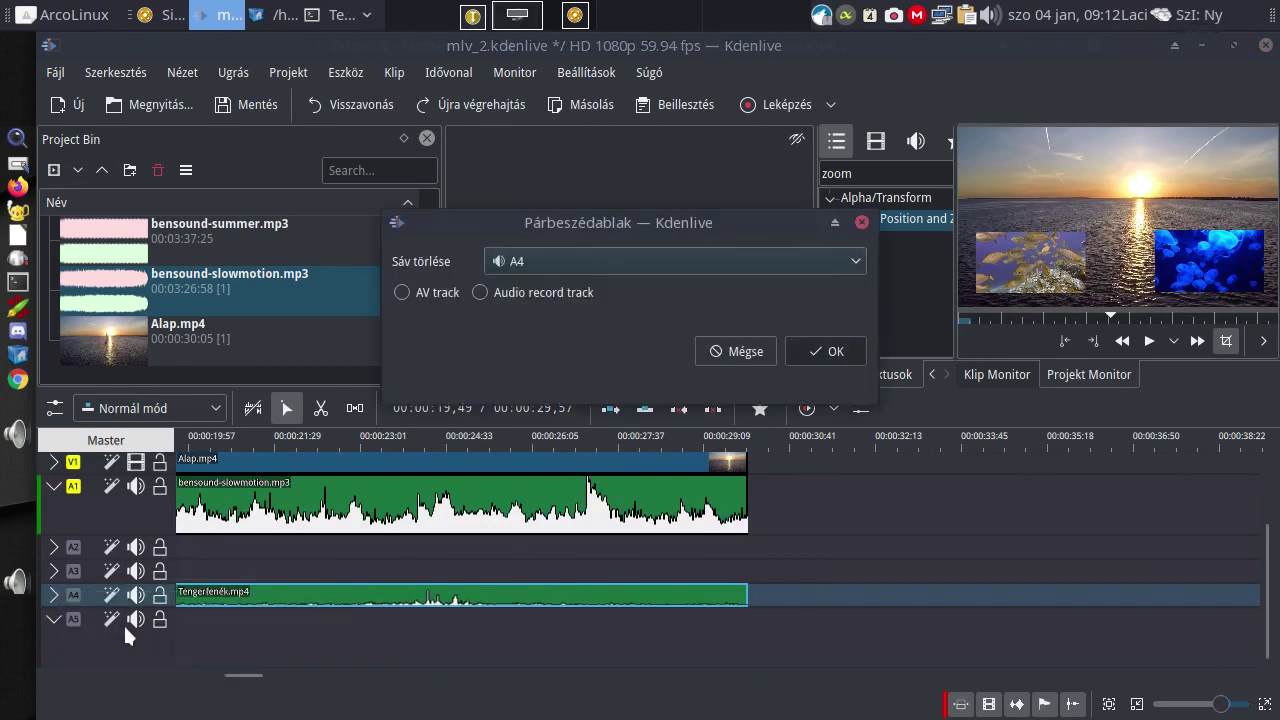
{"action": "left_click", "coordinate": [812, 342]}
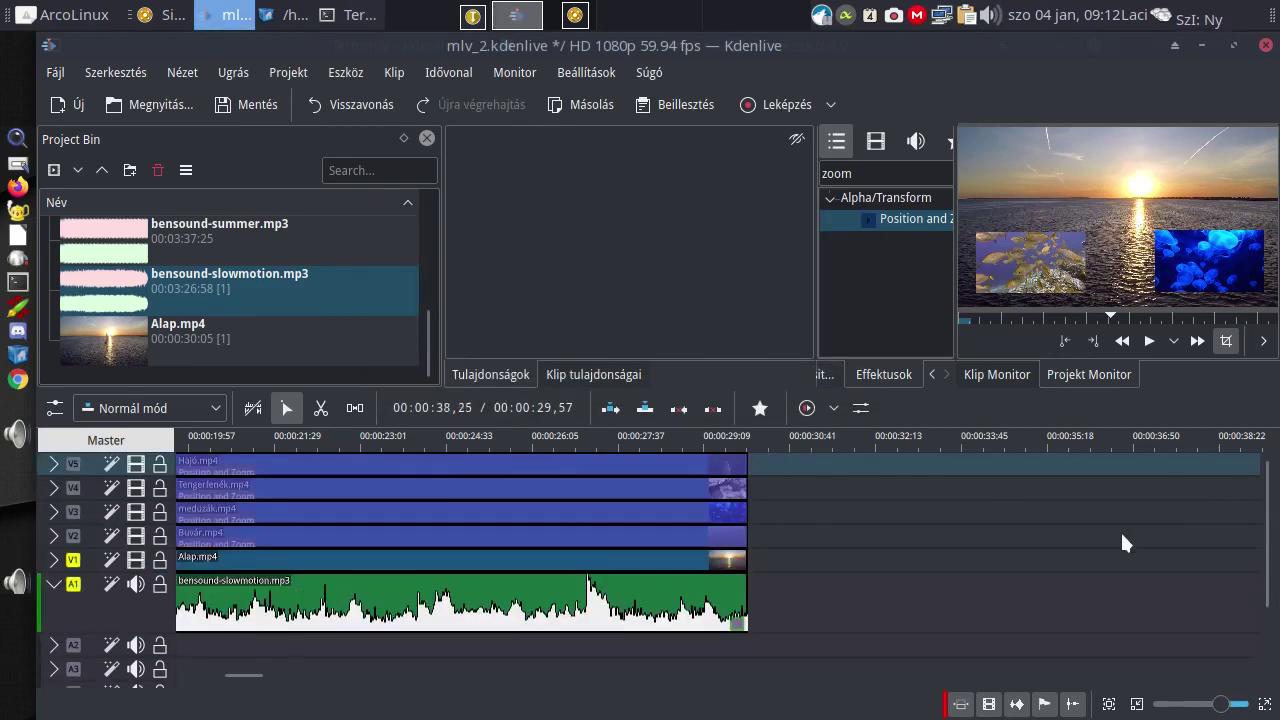
Delete the three remaining empty audio tracks below A1 one after another.
{"action": "right_click", "coordinate": [113, 651]}
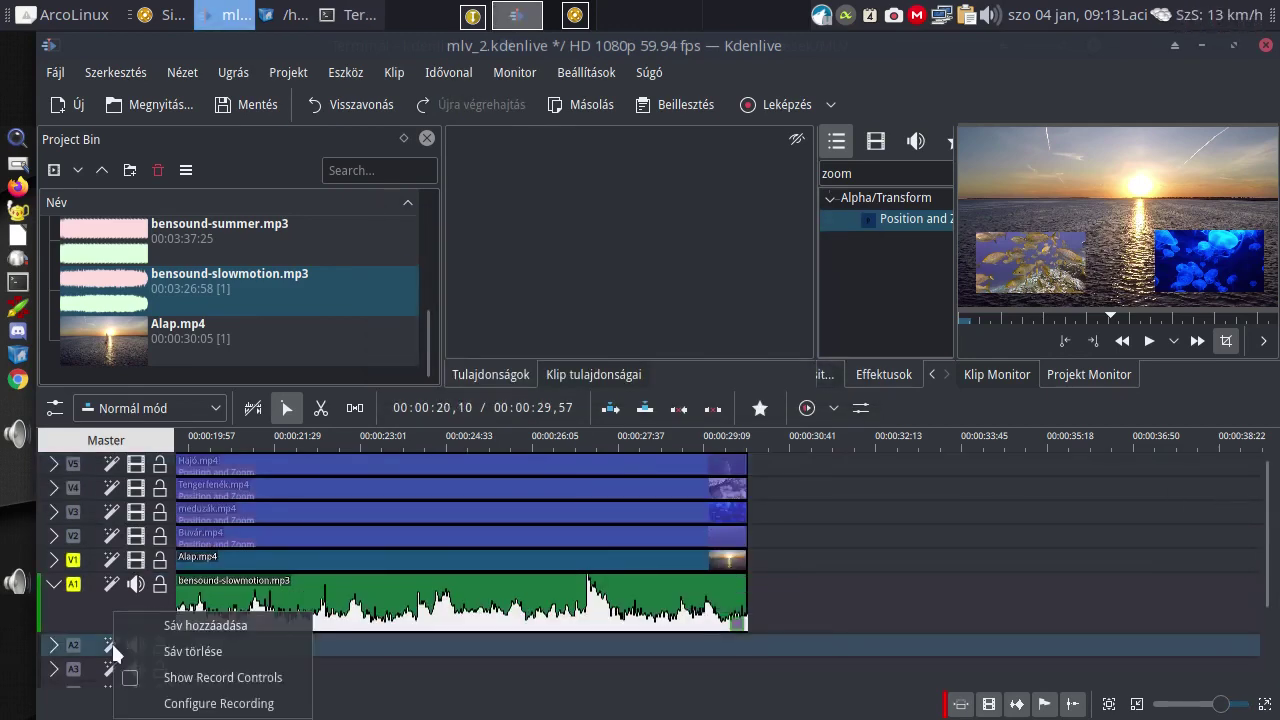
{"action": "left_click", "coordinate": [163, 653]}
{"action": "left_click", "coordinate": [819, 341]}
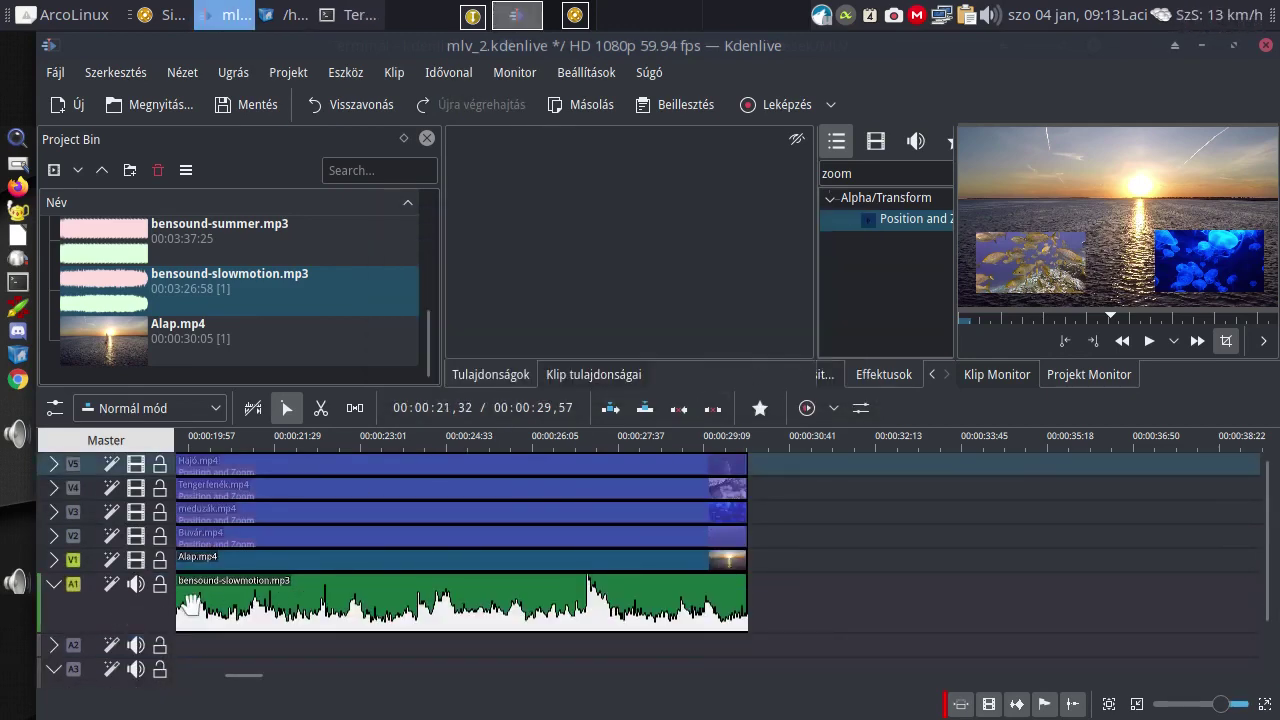
{"action": "right_click", "coordinate": [96, 642]}
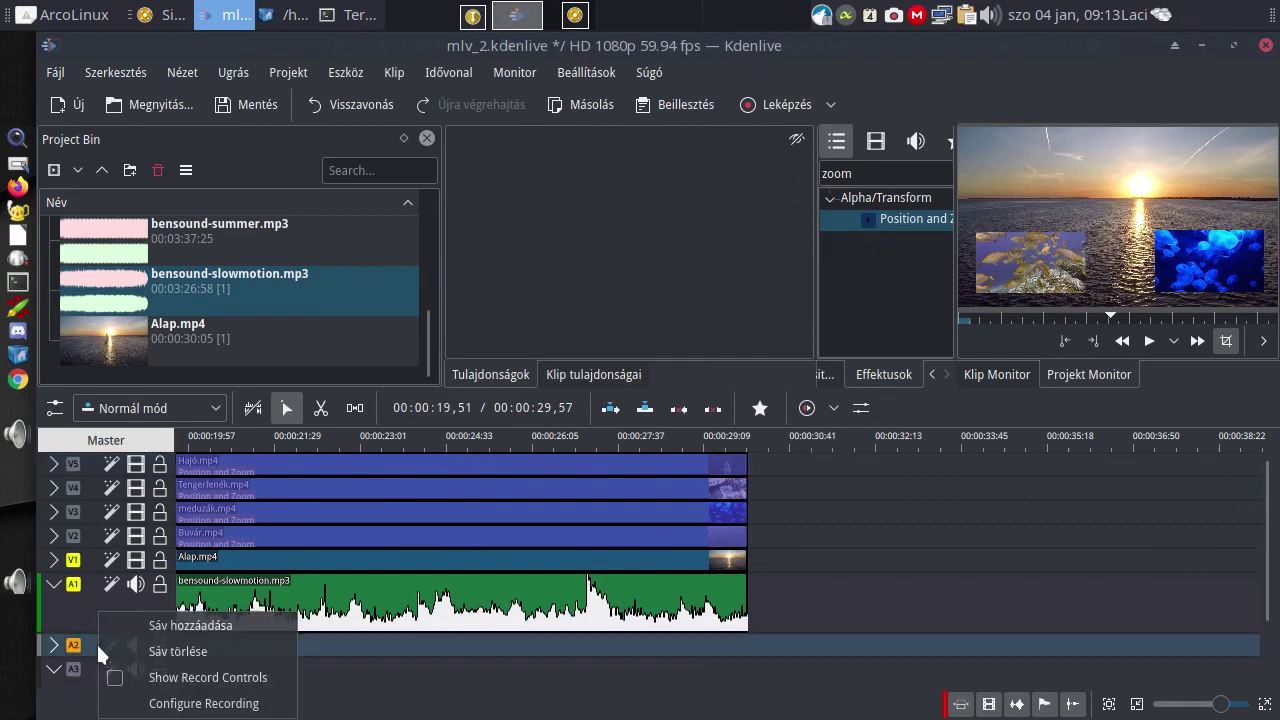
{"action": "left_click", "coordinate": [192, 652]}
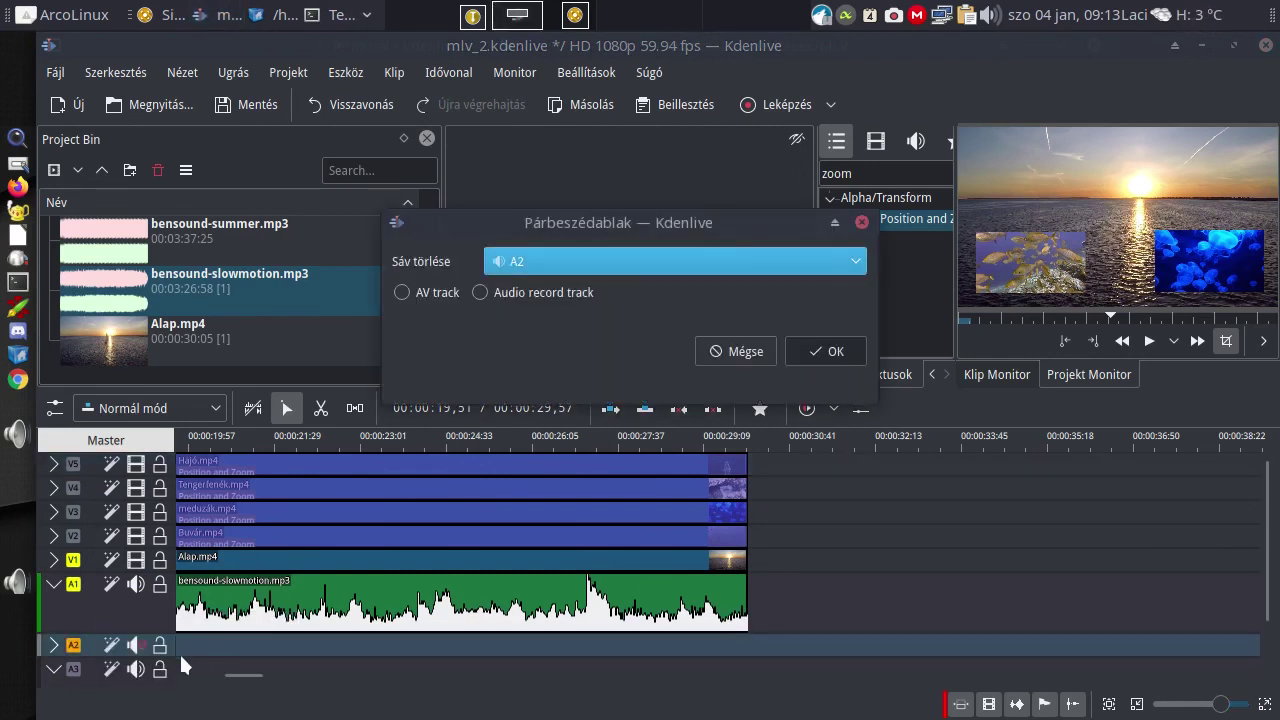
{"action": "left_click", "coordinate": [811, 351]}
{"action": "scroll", "coordinate": [145, 647], "scroll_direction": "down", "scroll_amount": 1}
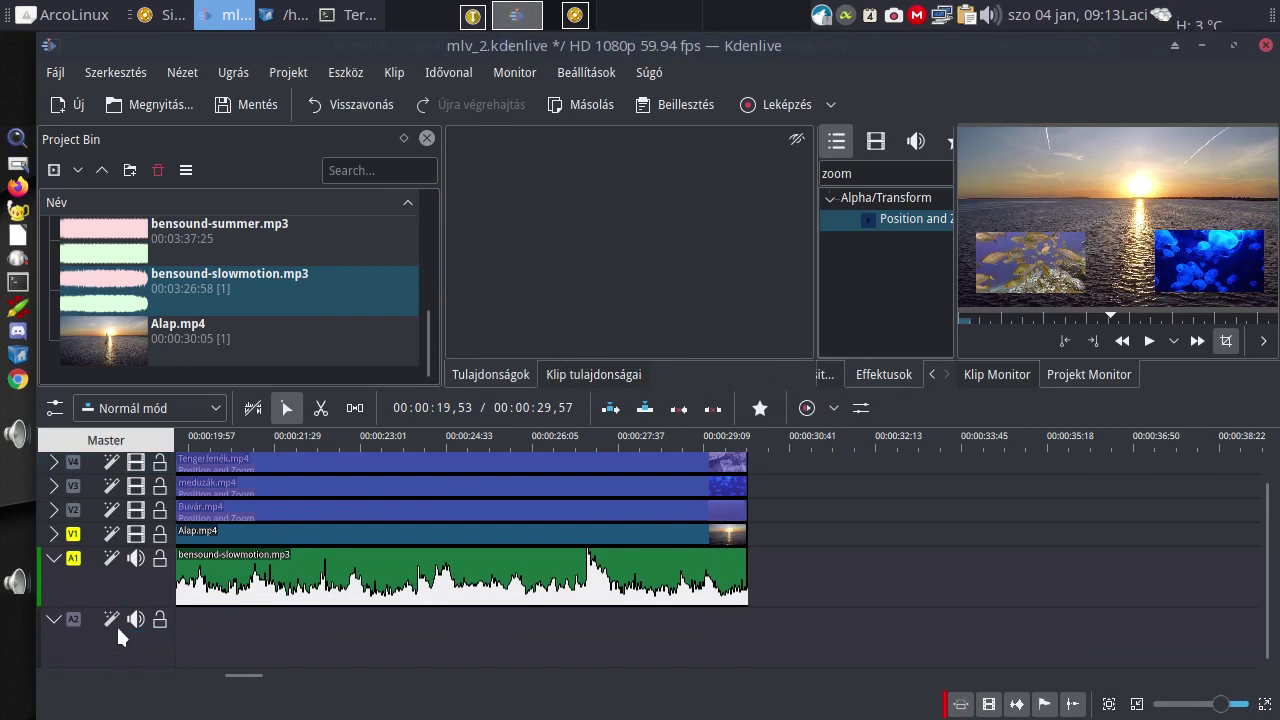
{"action": "right_click", "coordinate": [110, 625]}
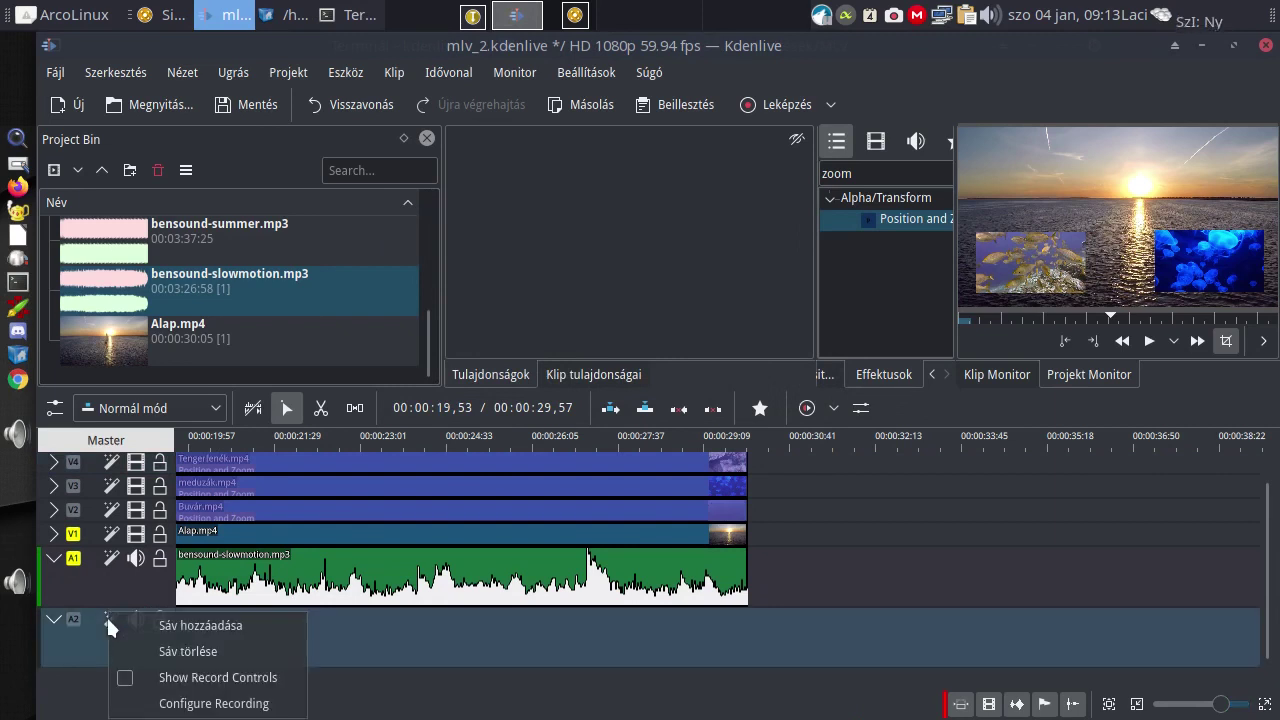
{"action": "left_click", "coordinate": [203, 654]}
{"action": "left_click", "coordinate": [846, 349]}
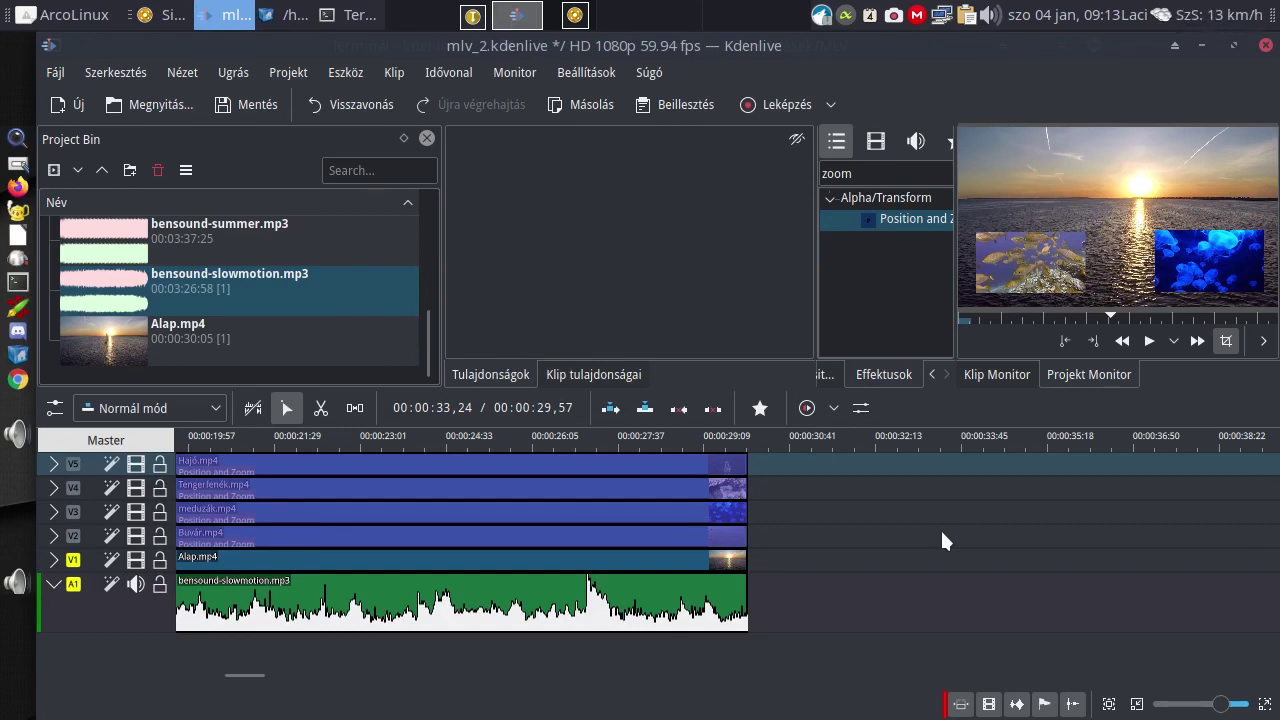
Add a fade-out of 49 frames to the end of bensound-slowmotion.mp3 on A1 and check its effect settings.
{"action": "mouse_move", "coordinate": [733, 585]}
{"action": "scroll", "coordinate": [797, 593], "scroll_direction": "up", "scroll_amount": 1}
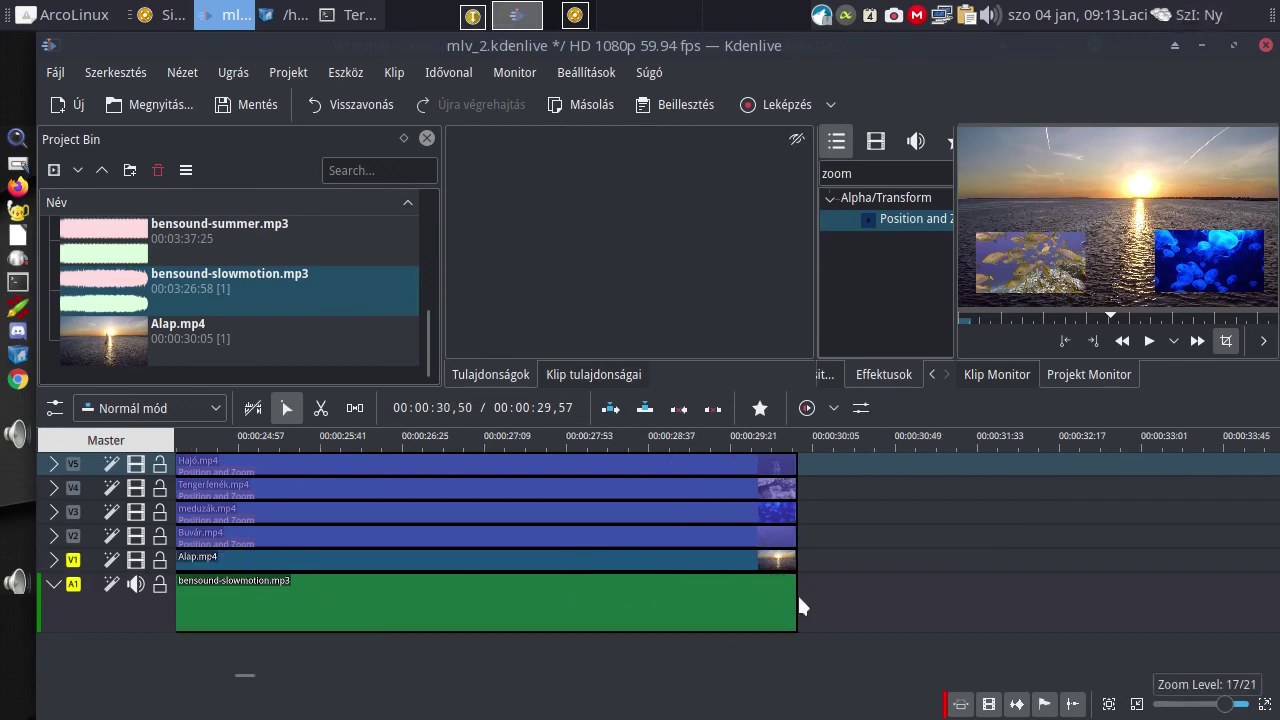
{"action": "left_click", "coordinate": [124, 627]}
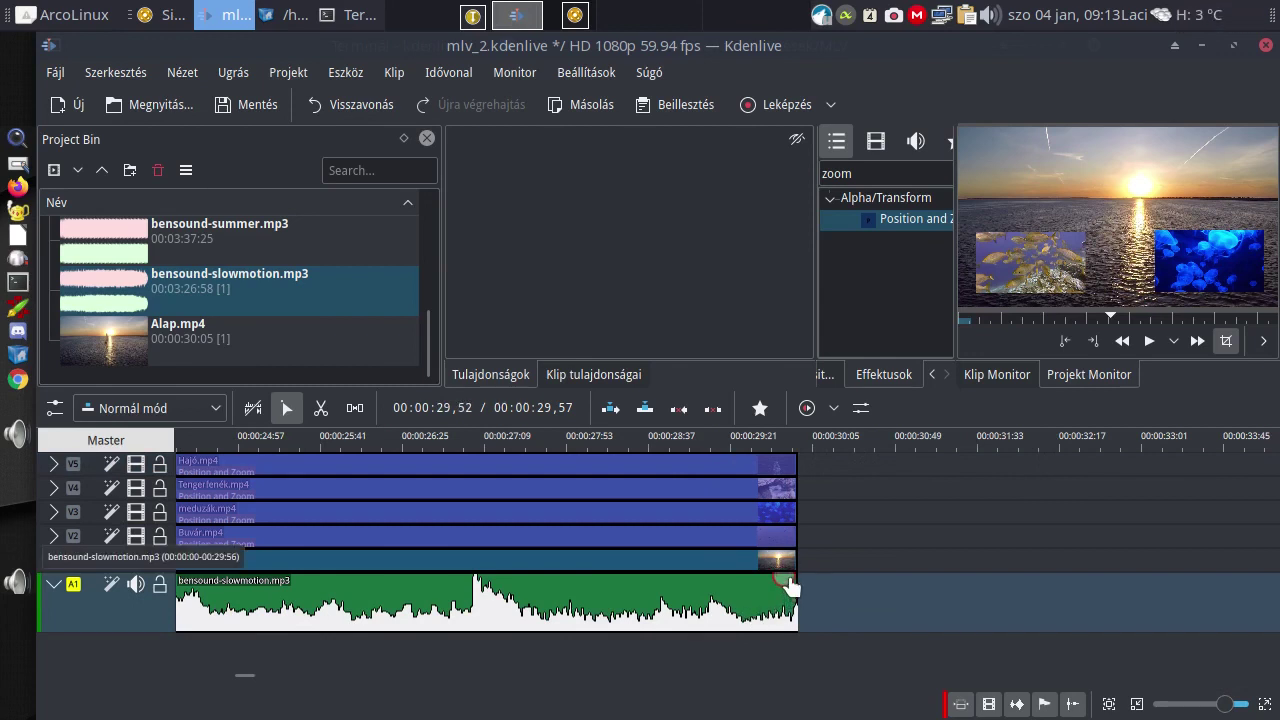
{"action": "left_click_drag", "start_coordinate": [787, 587], "coordinate": [708, 592]}
{"action": "left_click", "coordinate": [630, 462]}
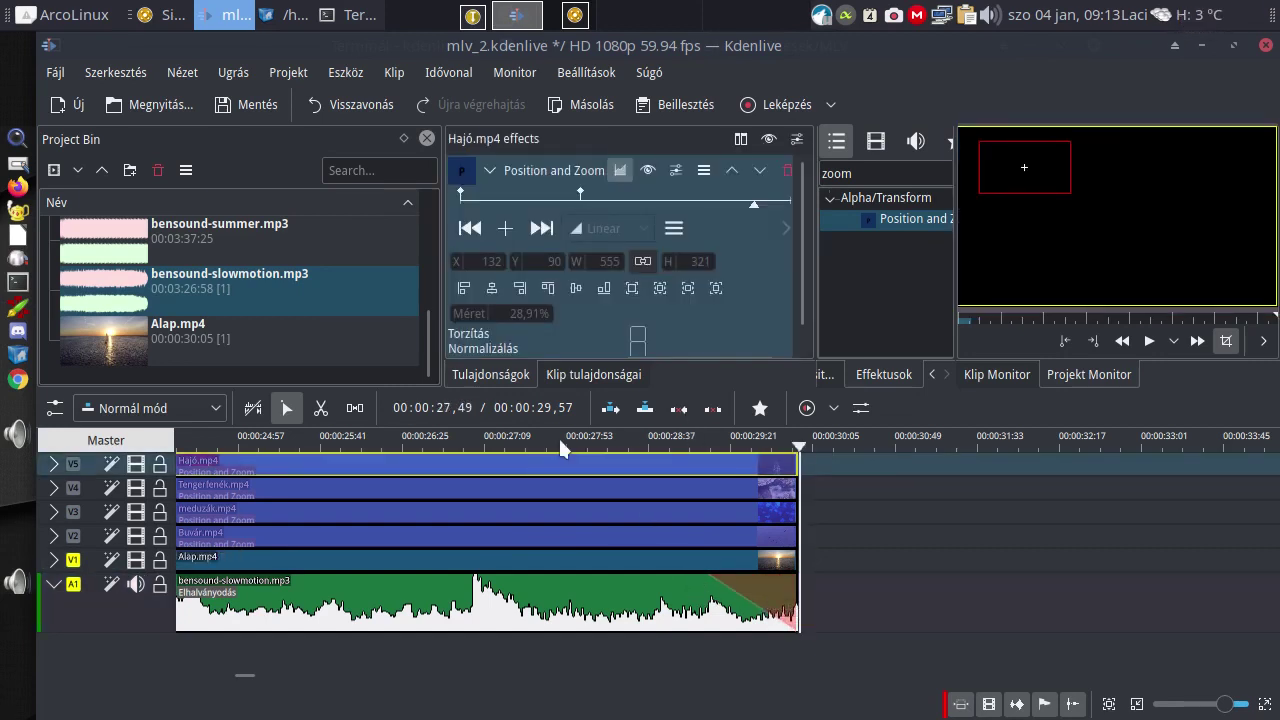
{"action": "left_click", "coordinate": [768, 598]}
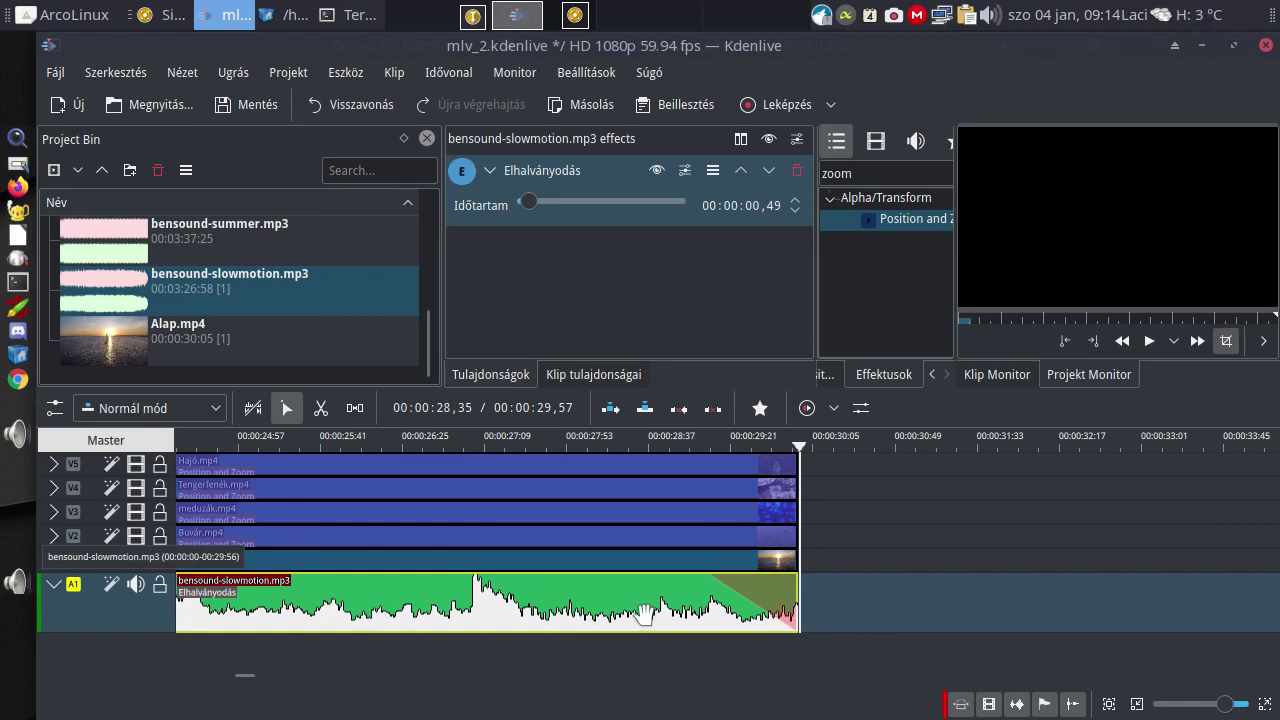
{"action": "left_click", "coordinate": [916, 608]}
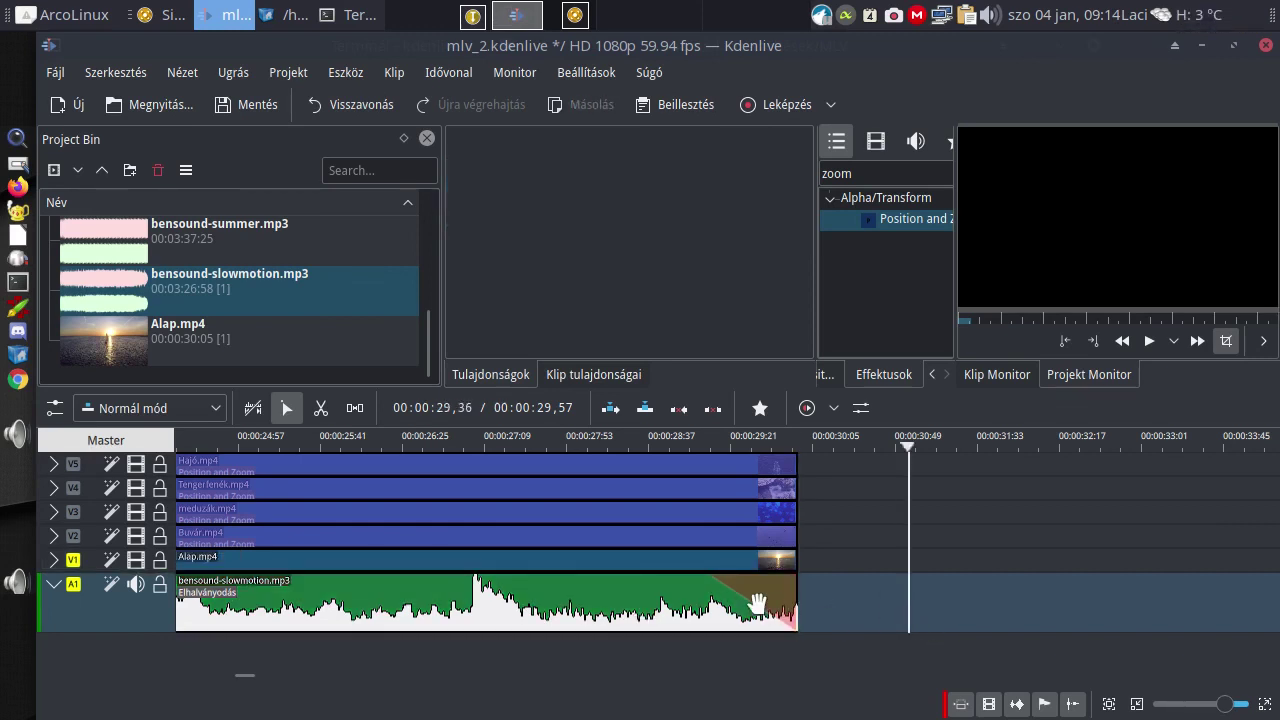
Lengthen the fade-out of bensound-slowmotion.mp3 on A1 to 00:00:02,00 and save the project with all timeline clips selected.
{"action": "left_click", "coordinate": [740, 600]}
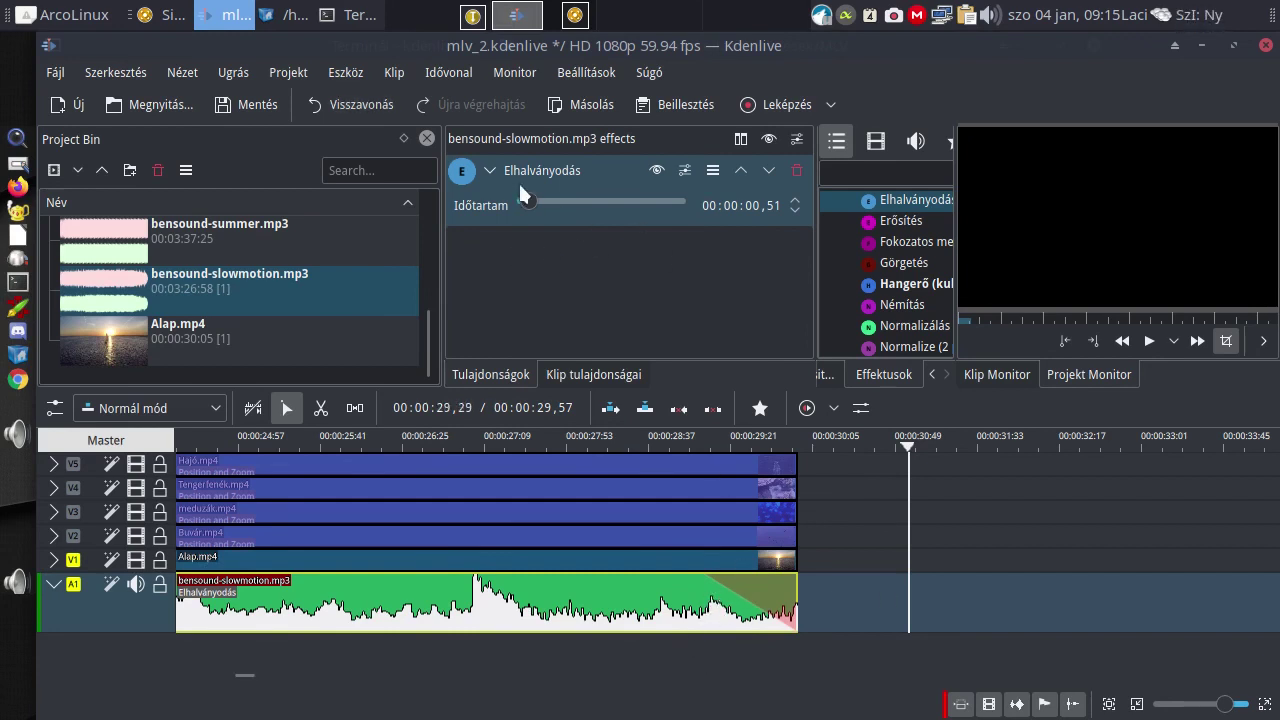
{"action": "mouse_move", "coordinate": [521, 193]}
{"action": "left_mouse_down"}
{"action": "mouse_move", "coordinate": [568, 194]}
{"action": "mouse_move", "coordinate": [515, 194]}
{"action": "mouse_move", "coordinate": [531, 191]}
{"action": "left_mouse_up"}
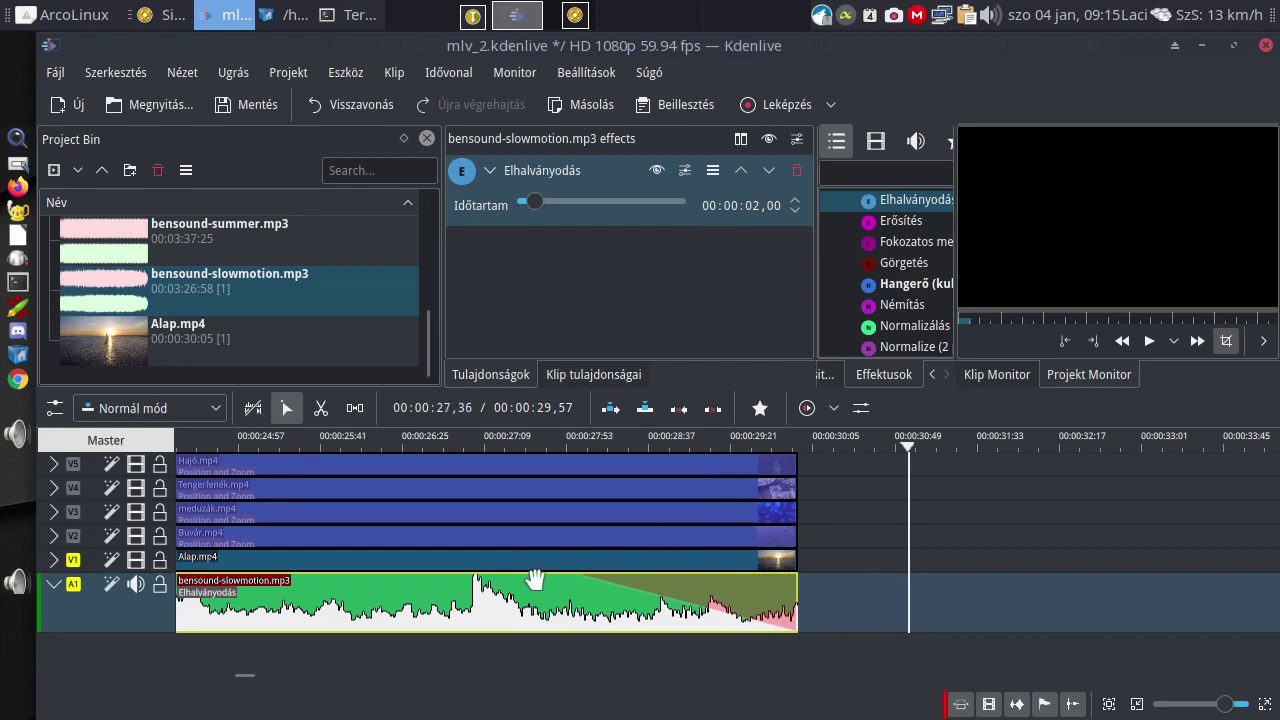
{"action": "key", "text": "ctrl+a"}
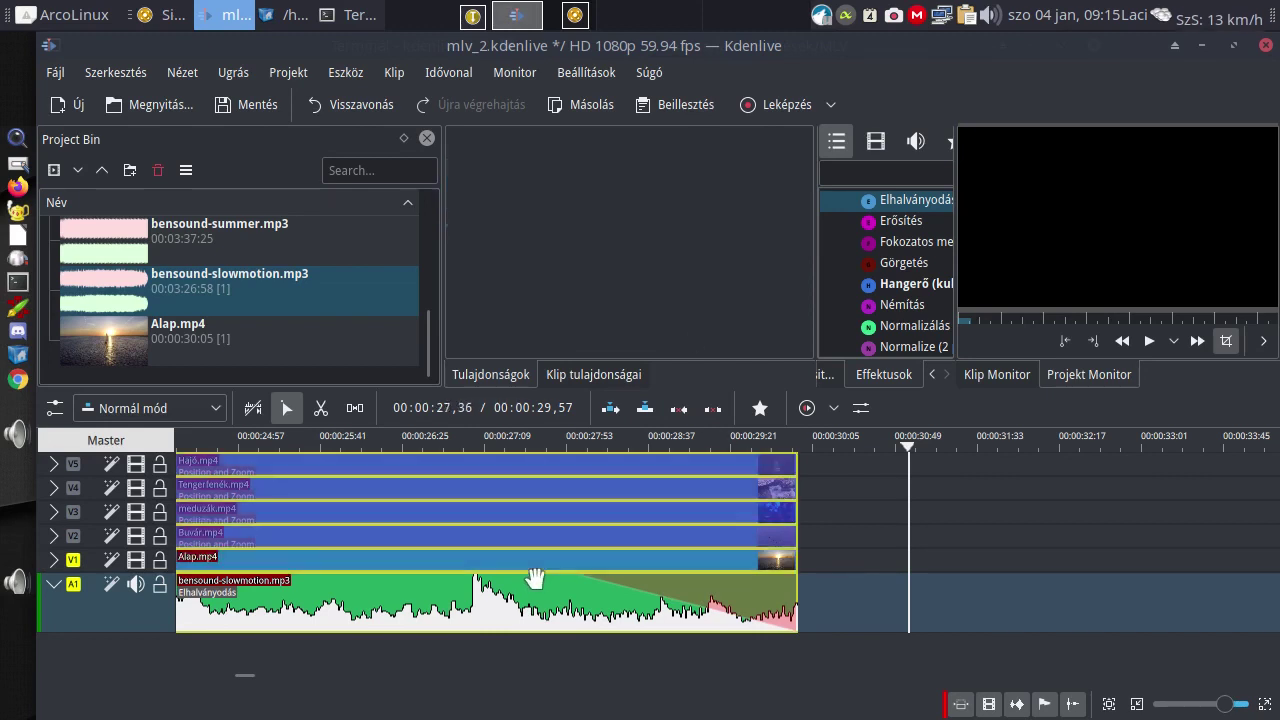
{"action": "left_click", "coordinate": [228, 104]}
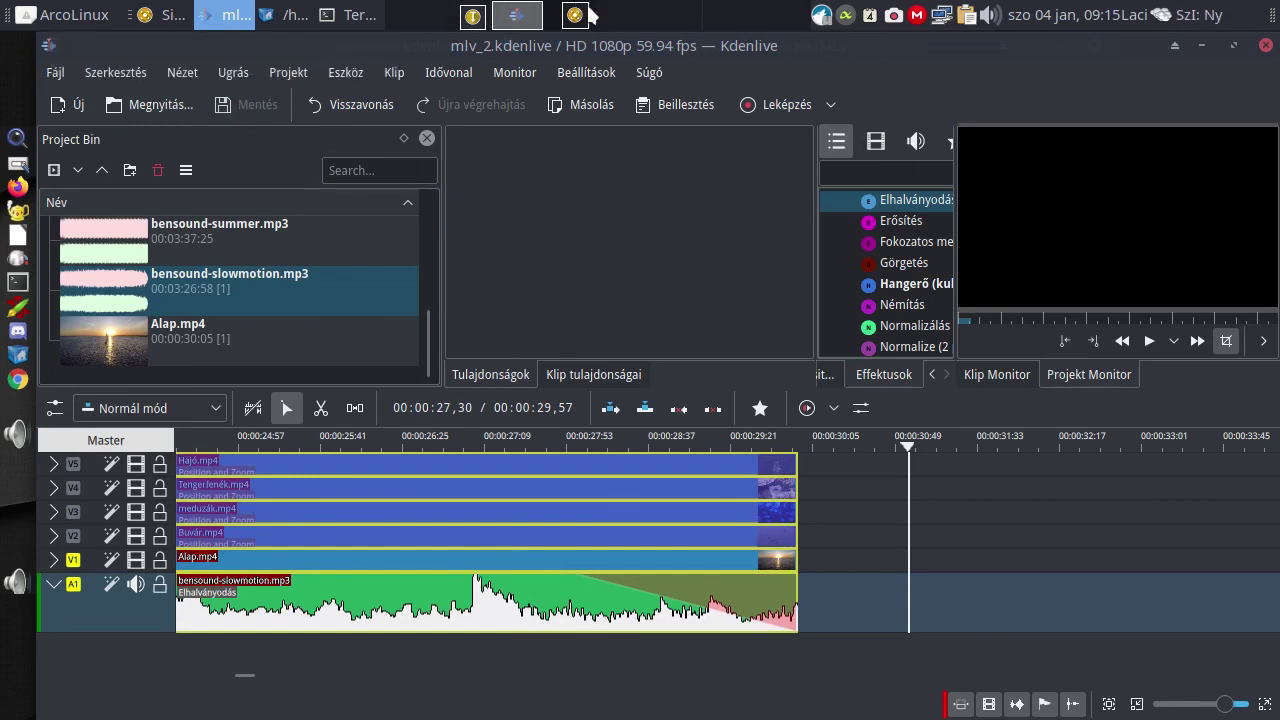
Open the render settings and set the output location to the Letöltések/MLV folder, keeping the file name névtelen.webm.
{"action": "left_click", "coordinate": [830, 101]}
{"action": "left_click", "coordinate": [741, 127]}
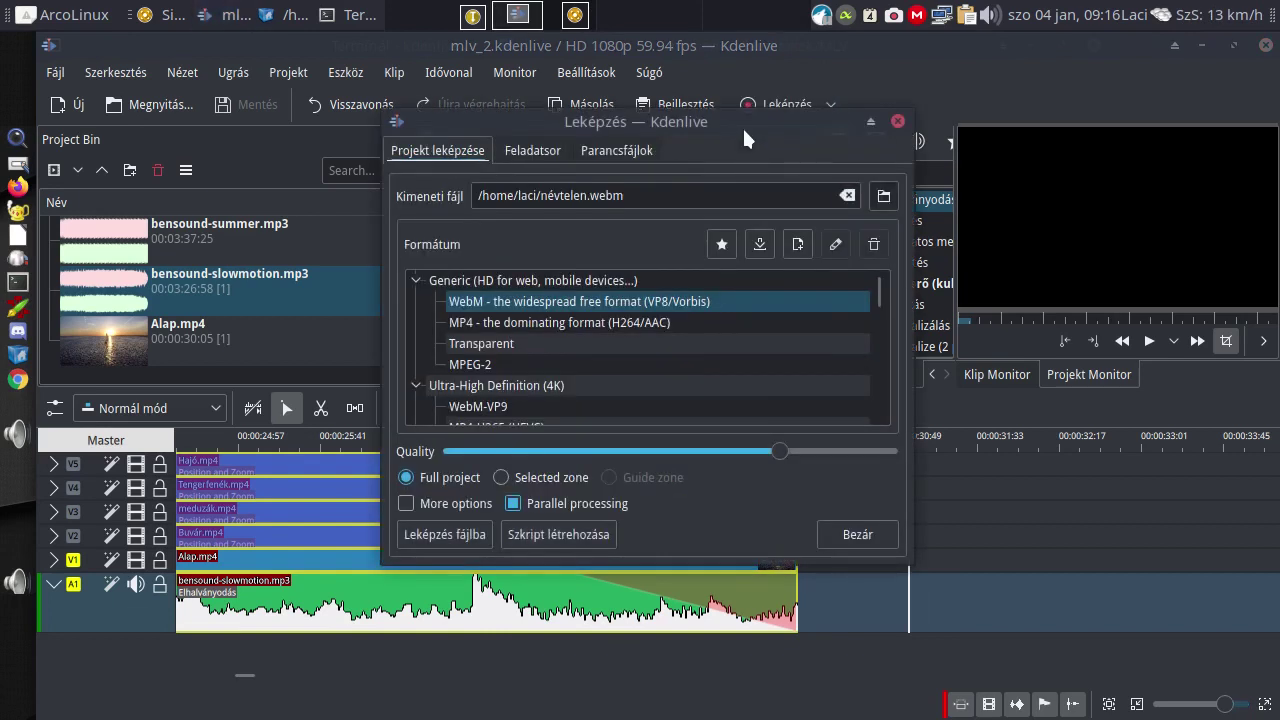
{"action": "left_click", "coordinate": [881, 195]}
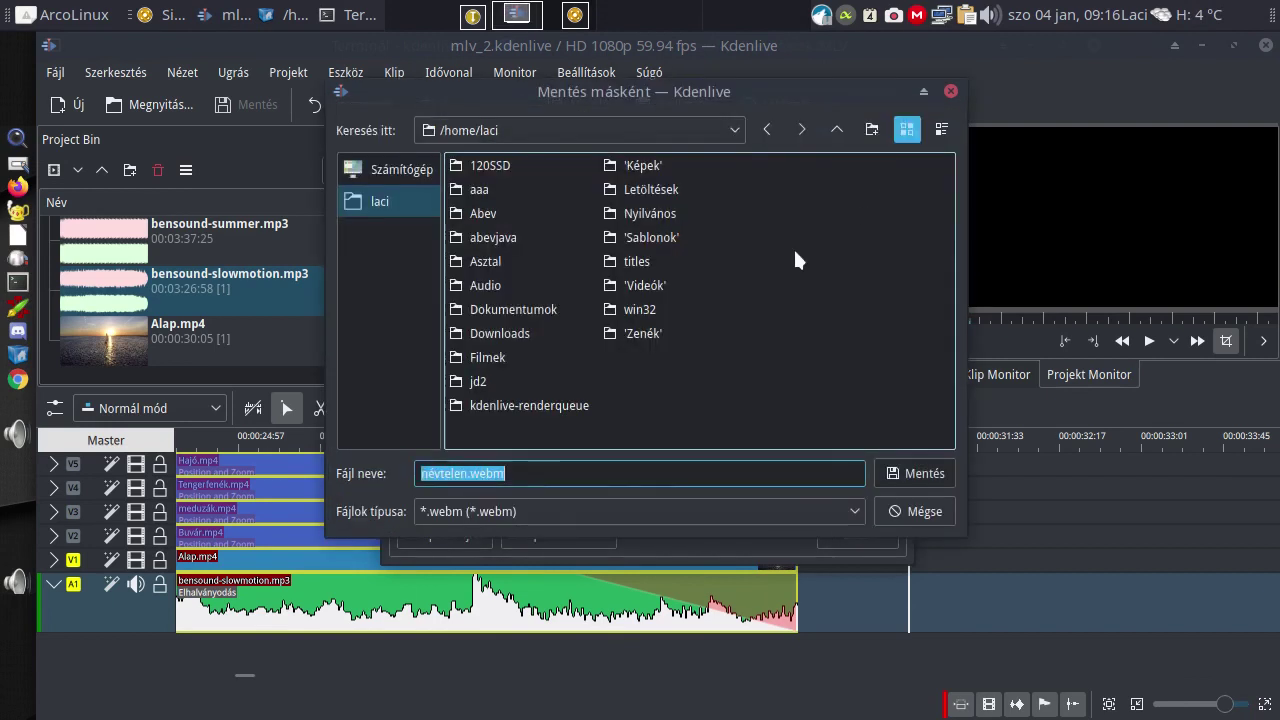
{"action": "double_click", "coordinate": [649, 189]}
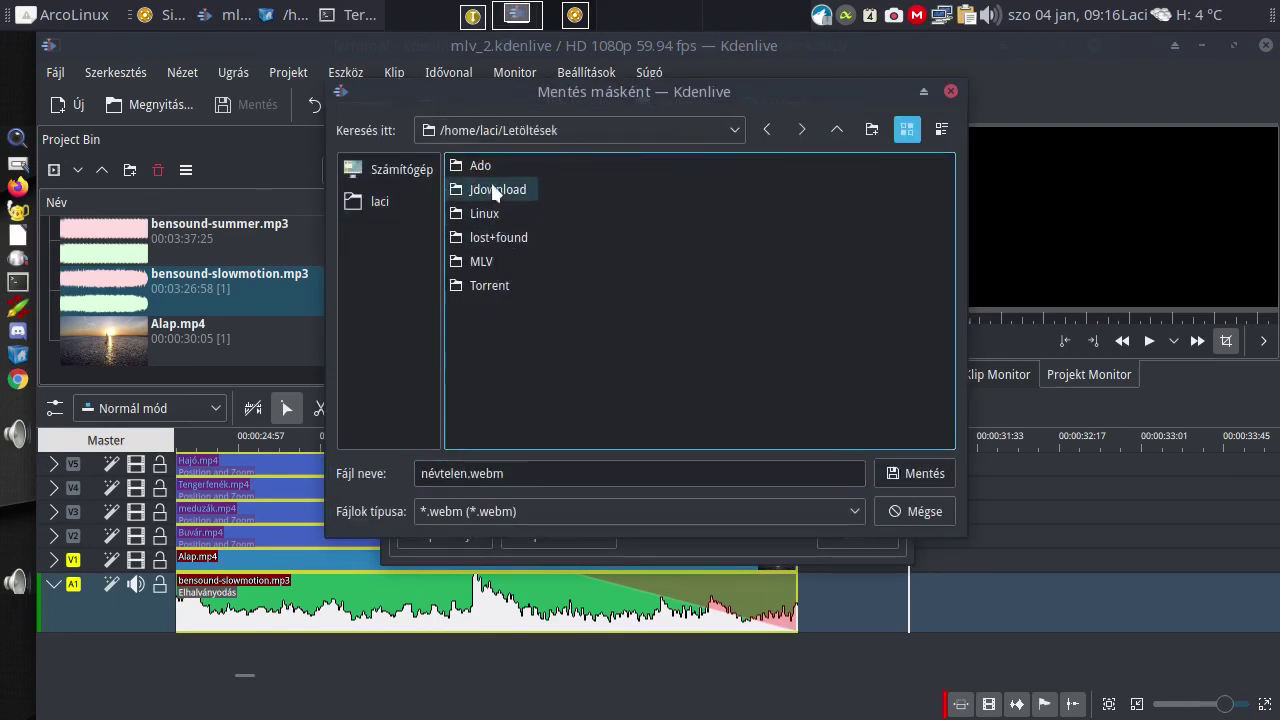
{"action": "double_click", "coordinate": [493, 260]}
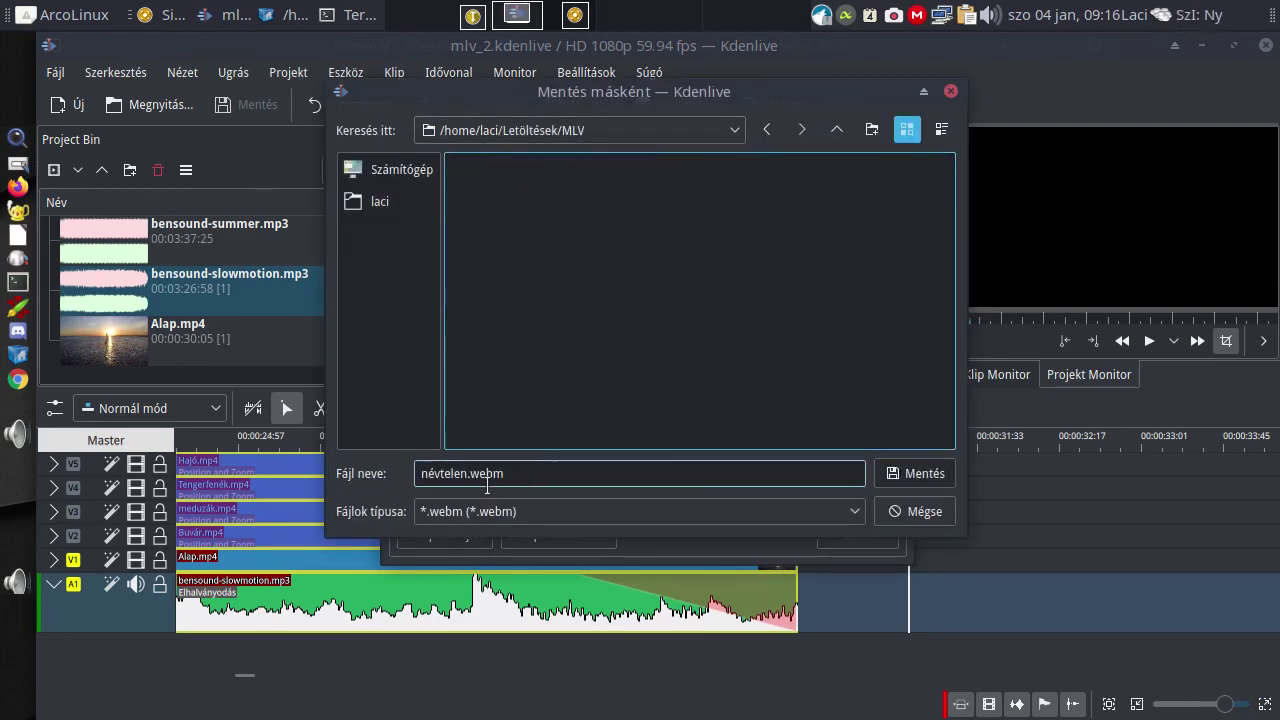
{"action": "left_click", "coordinate": [457, 475]}
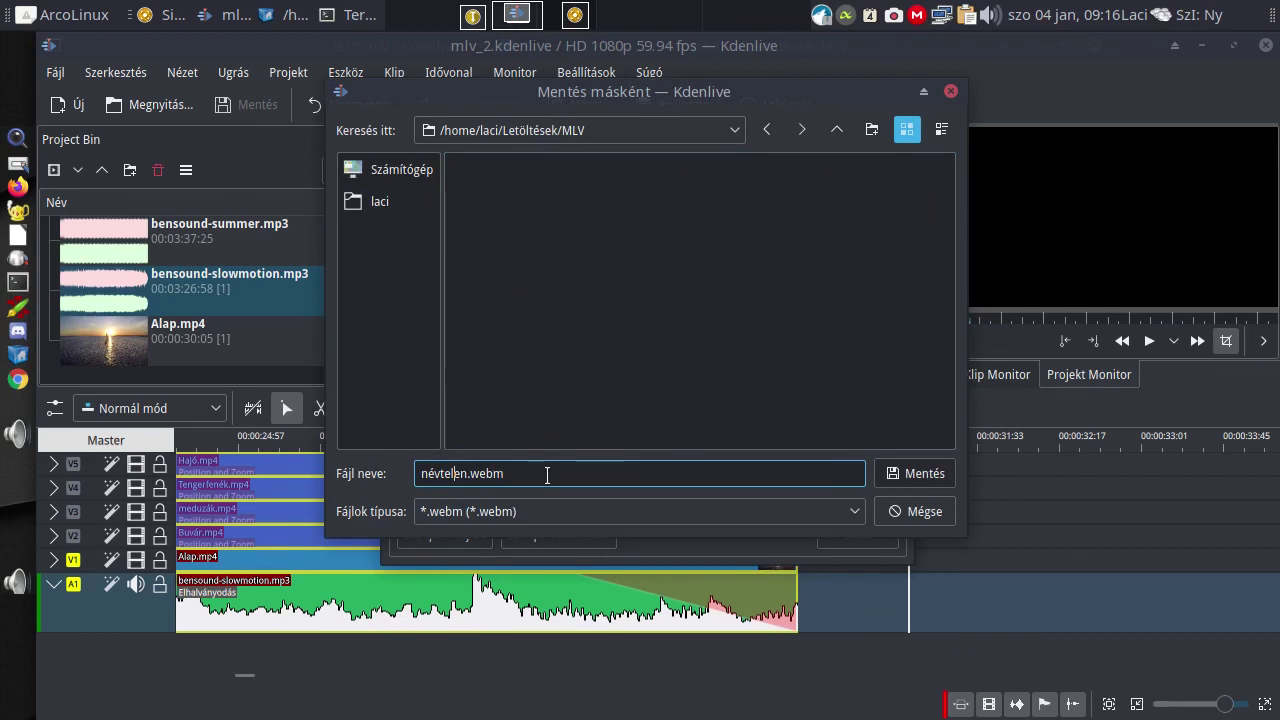
{"action": "left_click", "coordinate": [914, 474]}
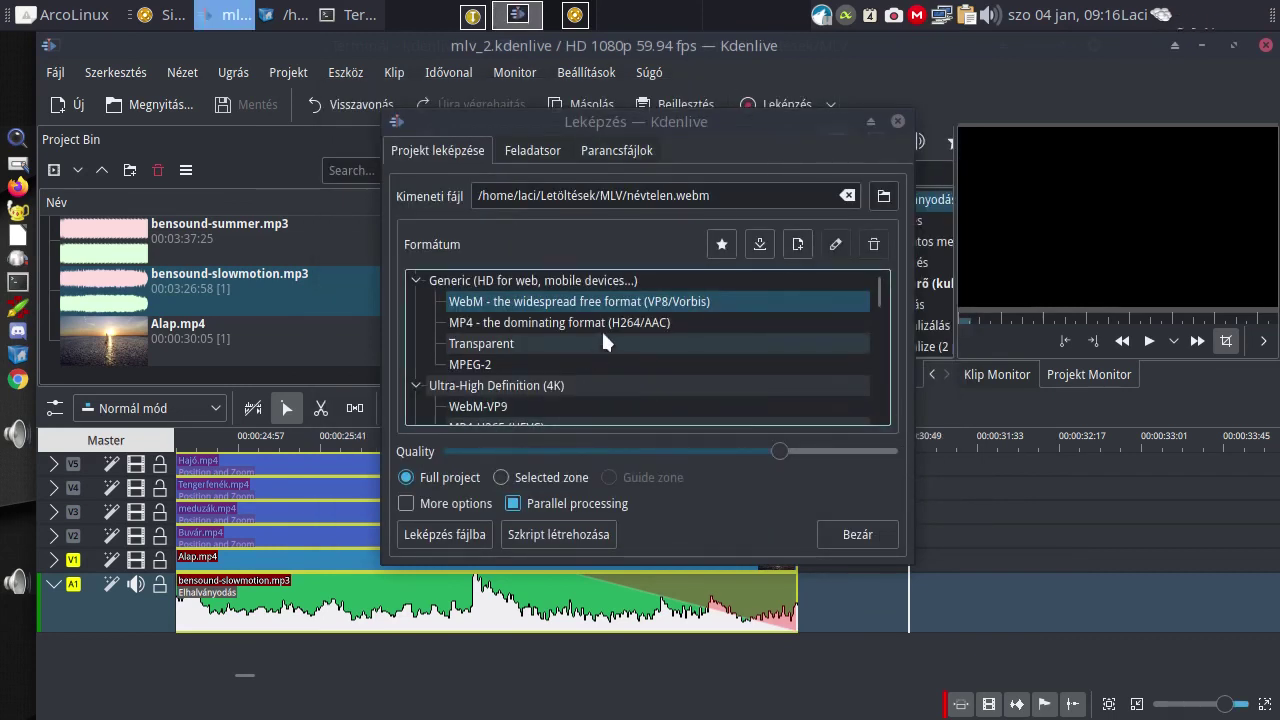
Choose MP4-H265 (HEVC) from the Ultra-High Definition formats as the render format.
{"action": "scroll", "coordinate": [687, 314], "scroll_direction": "down", "scroll_amount": 1}
{"action": "scroll", "coordinate": [687, 314], "scroll_direction": "down", "scroll_amount": 1}
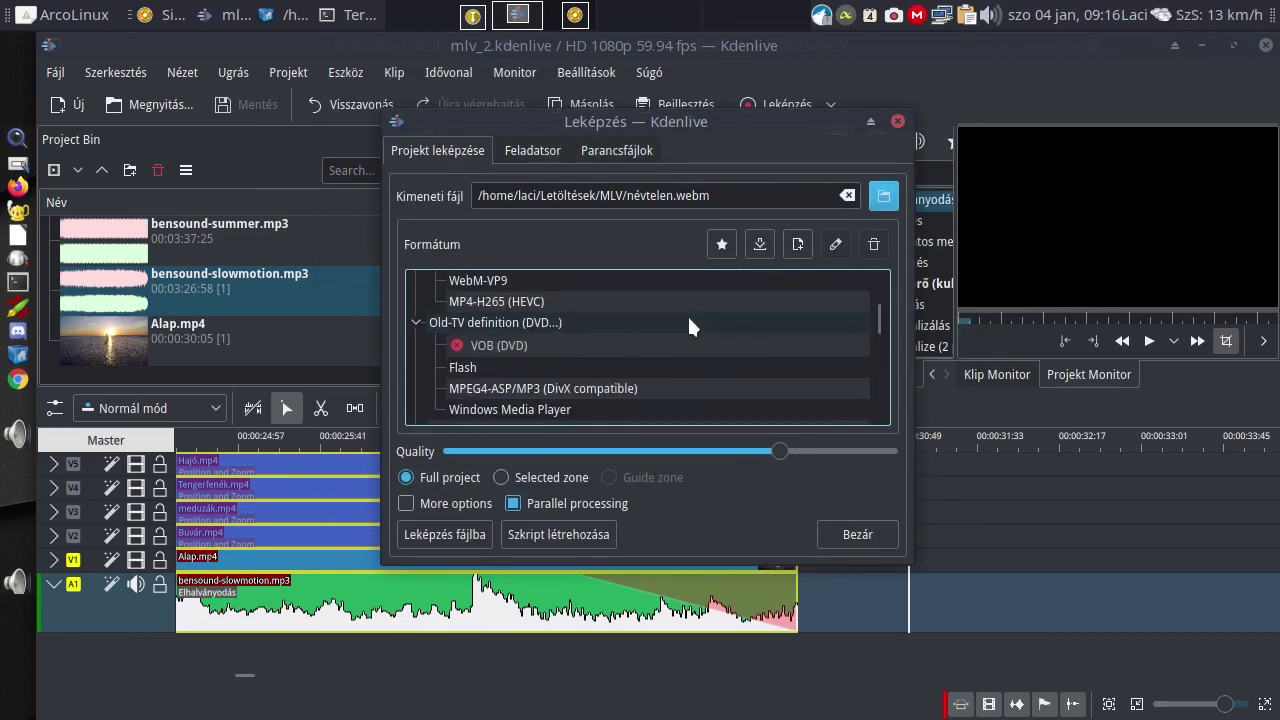
{"action": "left_click", "coordinate": [476, 302]}
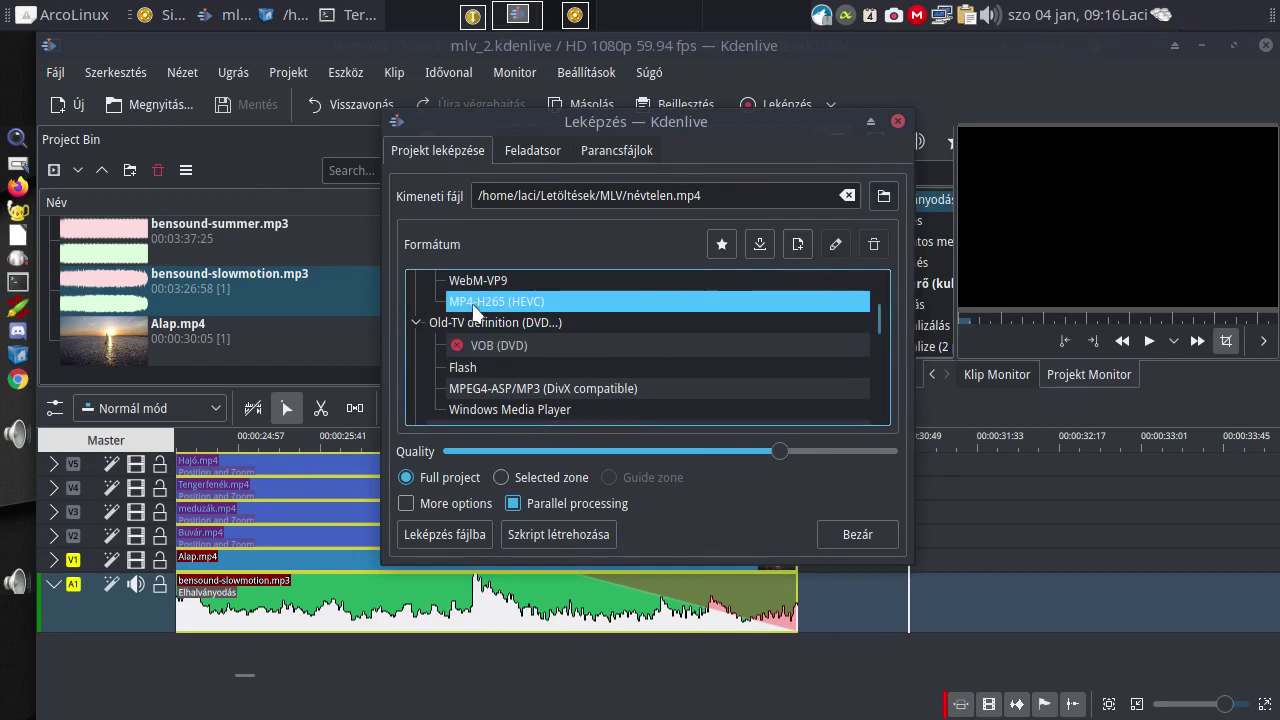
Rename the render output file to MLV_2.mp4 and start rendering the full project to file.
{"action": "left_click", "coordinate": [671, 197]}
{"action": "key", "text": "BackSpace"}
{"action": "key", "text": "BackSpace"}
{"action": "key", "text": "BackSpace"}
{"action": "key", "text": "BackSpace"}
{"action": "key", "text": "BackSpace"}
{"action": "key", "text": "BackSpace"}
{"action": "key", "text": "BackSpace"}
{"action": "key", "text": "BackSpace"}
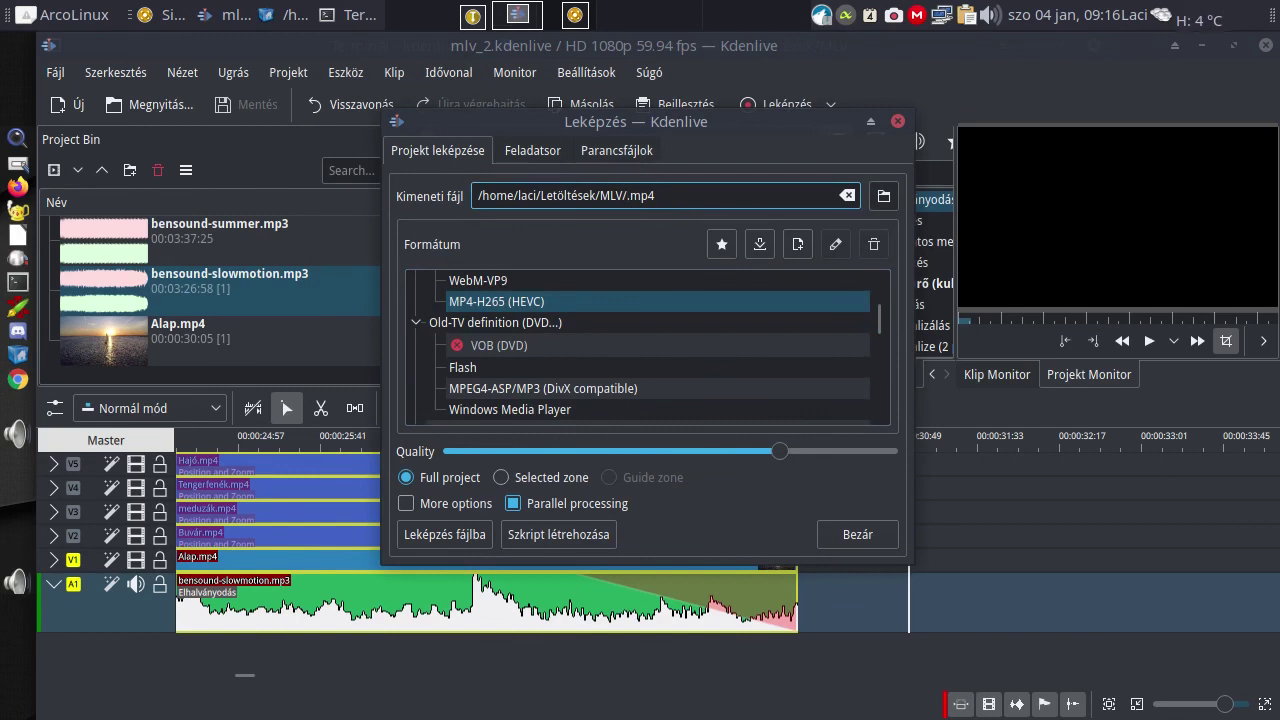
{"action": "type", "text": "MLV_2"}
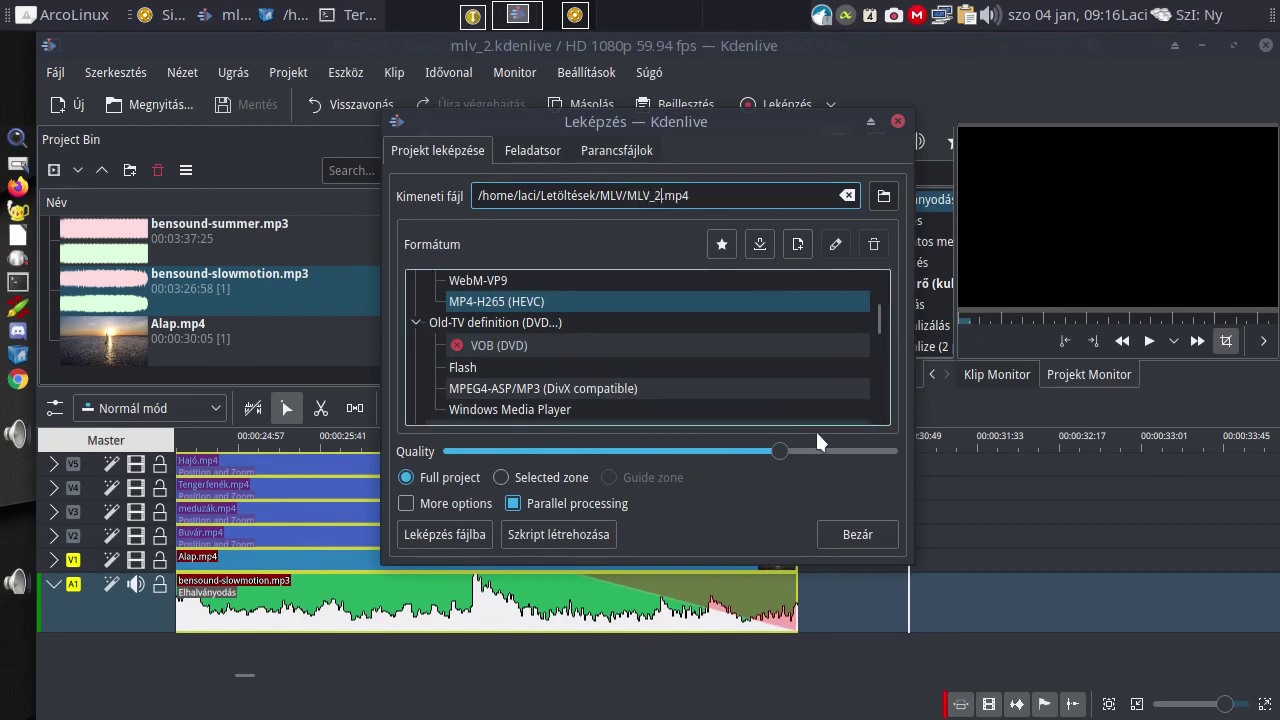
{"action": "left_click", "coordinate": [438, 531]}
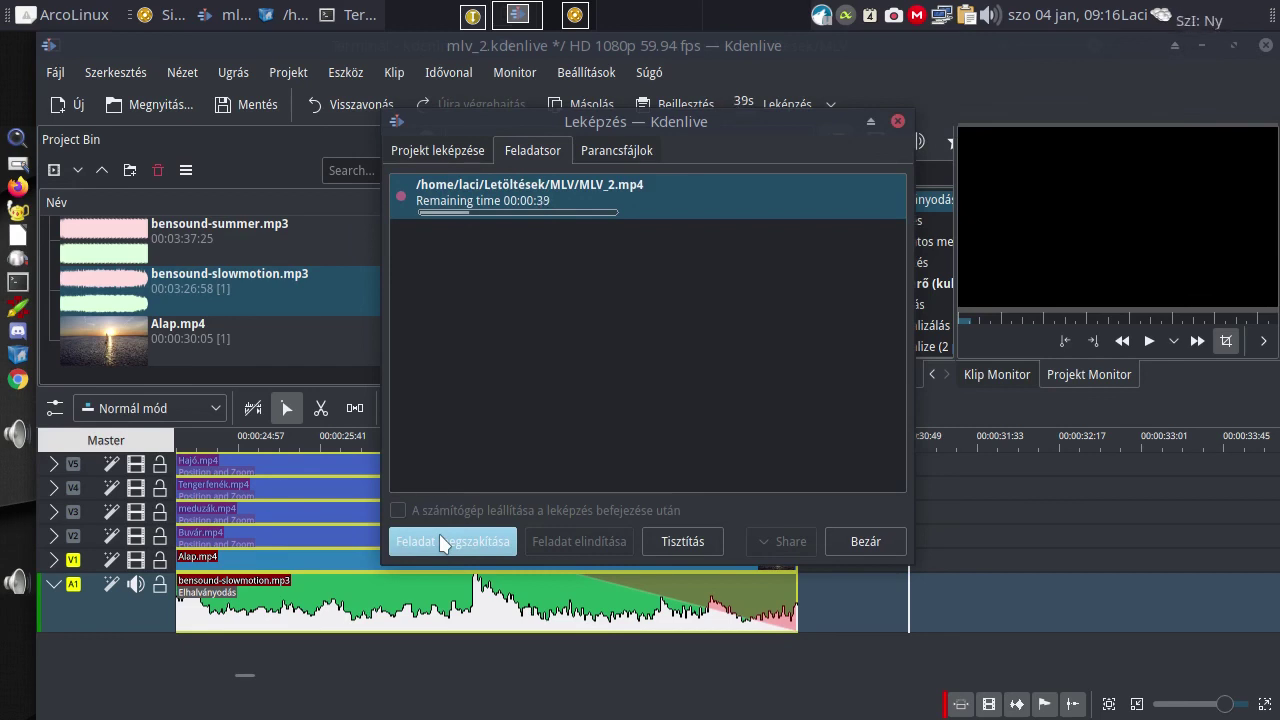
Show the additional render options for the project to review the encoder and thread settings, and close the render dialog.
{"action": "left_click", "coordinate": [472, 150]}
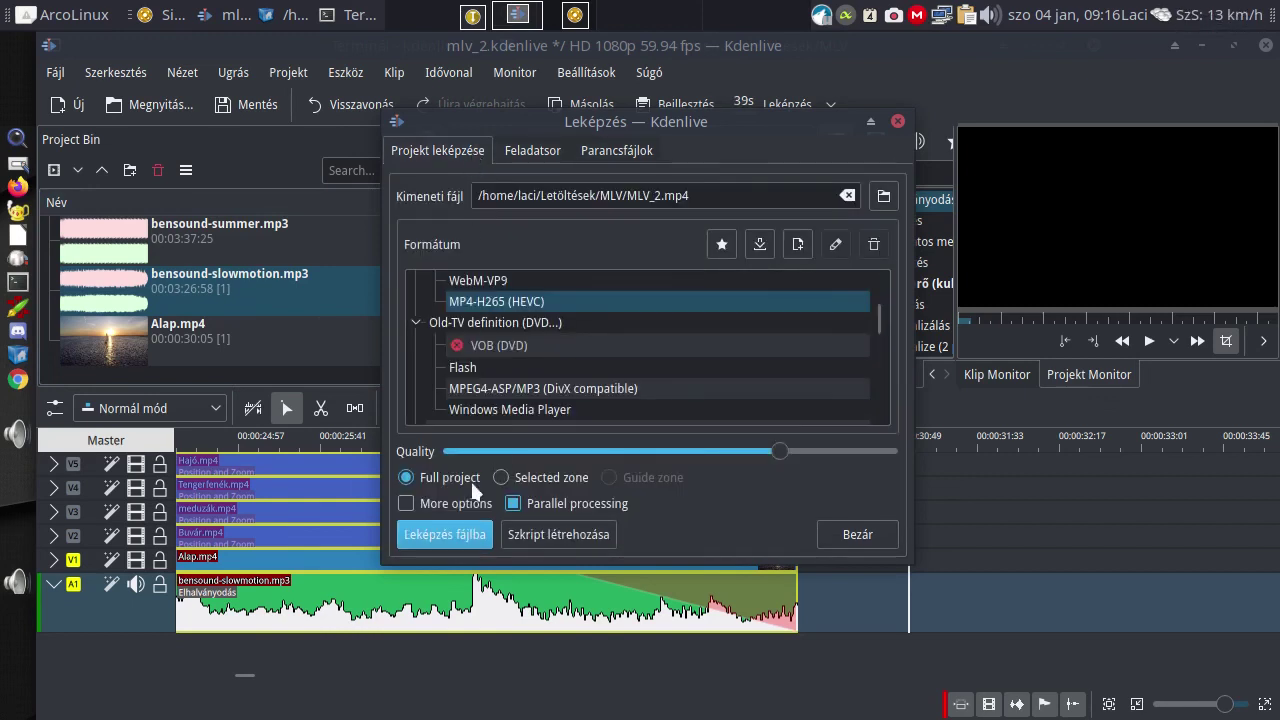
{"action": "left_click", "coordinate": [408, 503]}
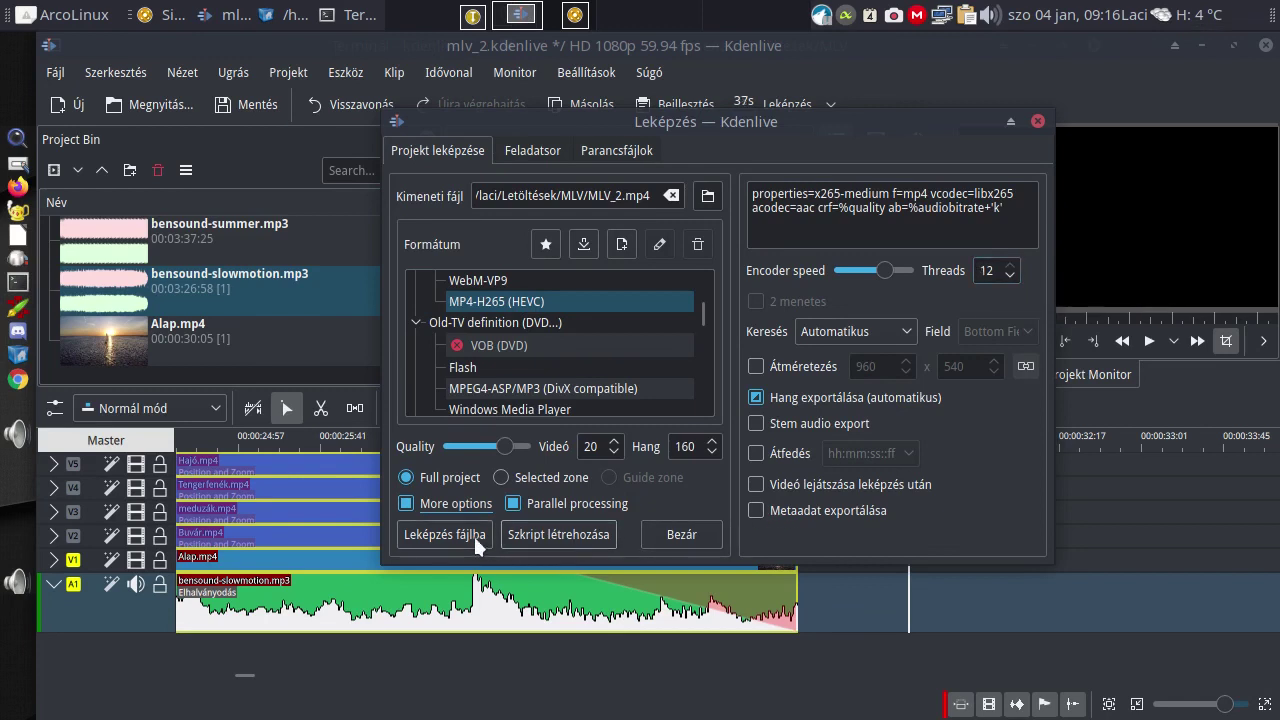
{"action": "left_click", "coordinate": [688, 535]}
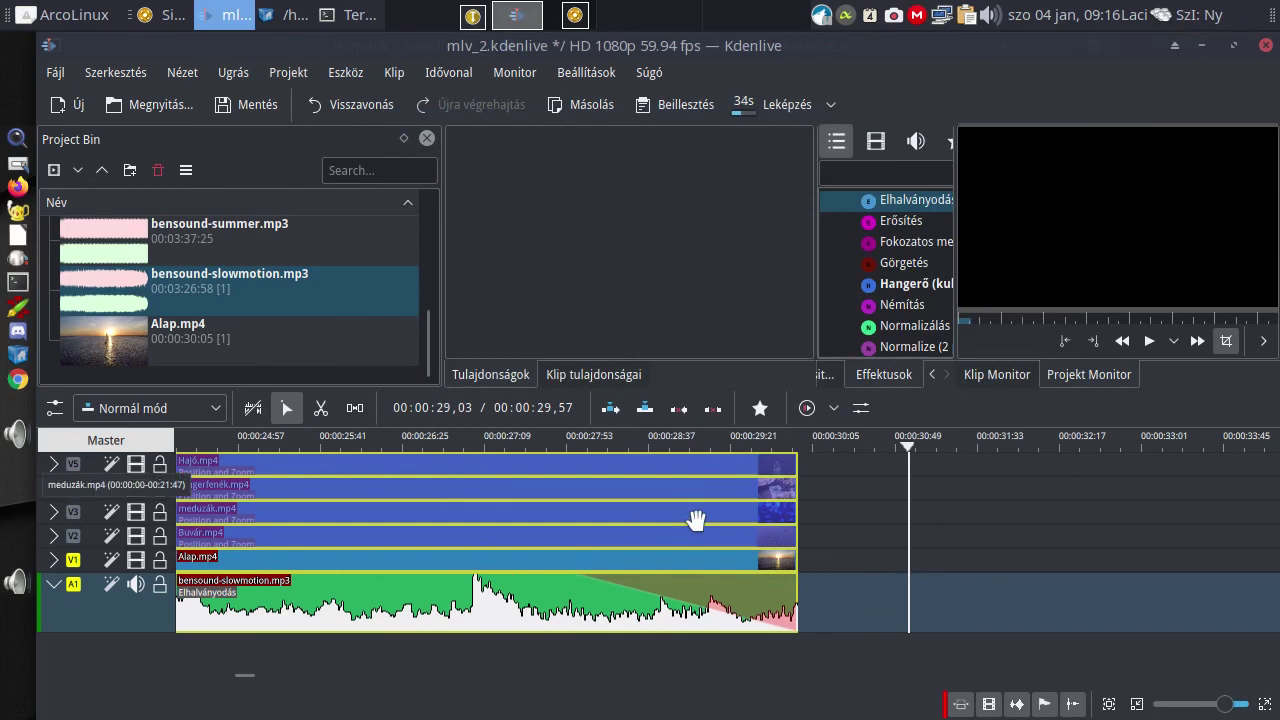
Run htop in a new terminal window to check the processor load during rendering, and close the terminal.
{"action": "left_click", "coordinate": [27, 281]}
{"action": "type", "text": "htop"}
{"action": "key", "text": "Return"}
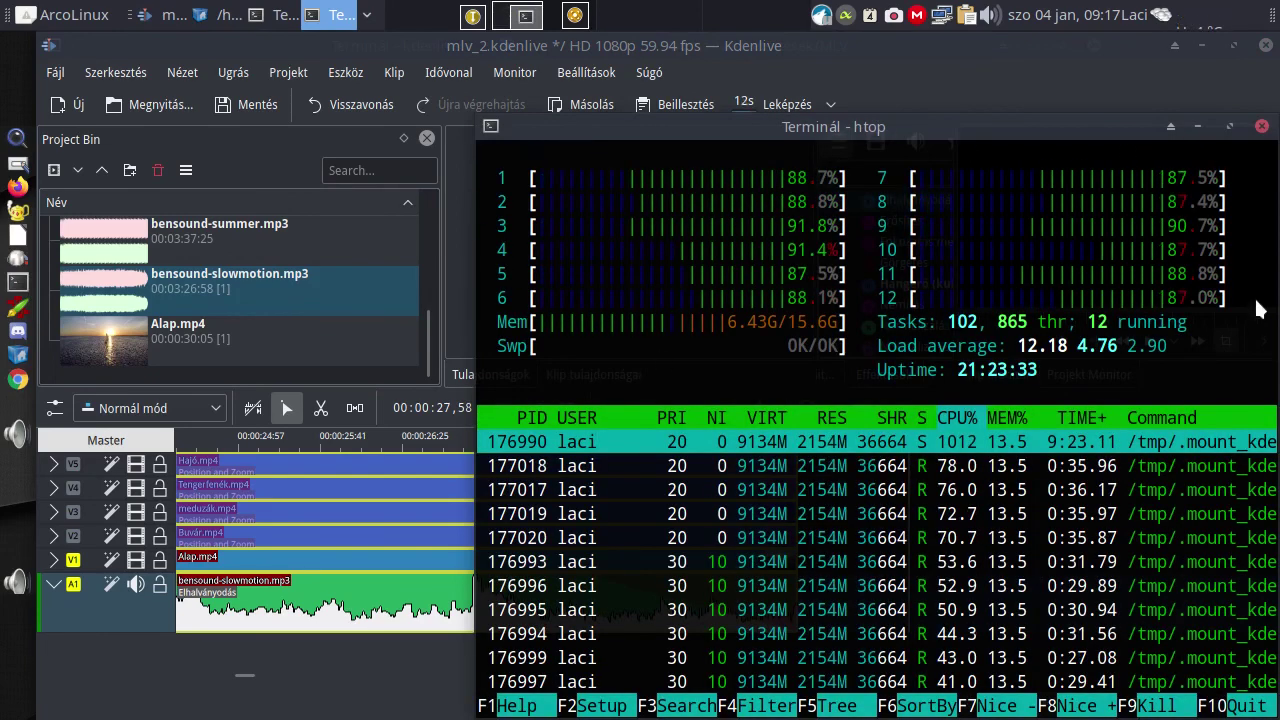
{"action": "left_click", "coordinate": [1262, 126]}
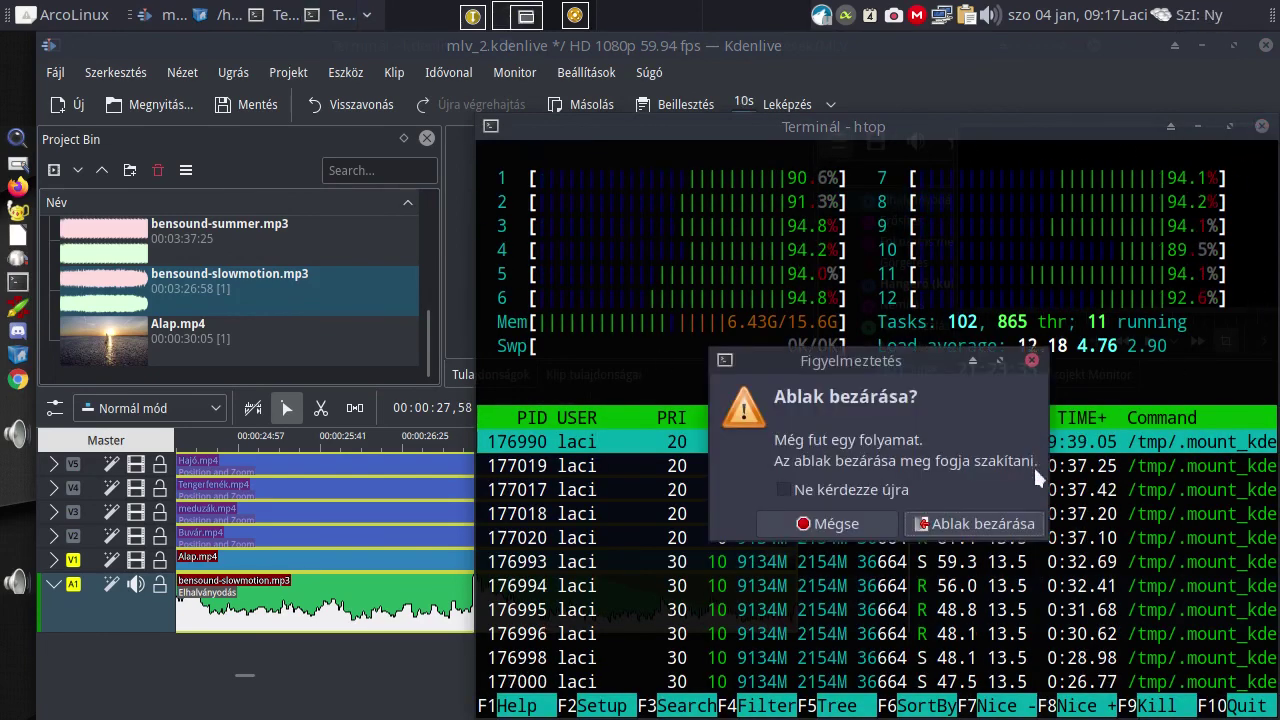
{"action": "left_click", "coordinate": [967, 524]}
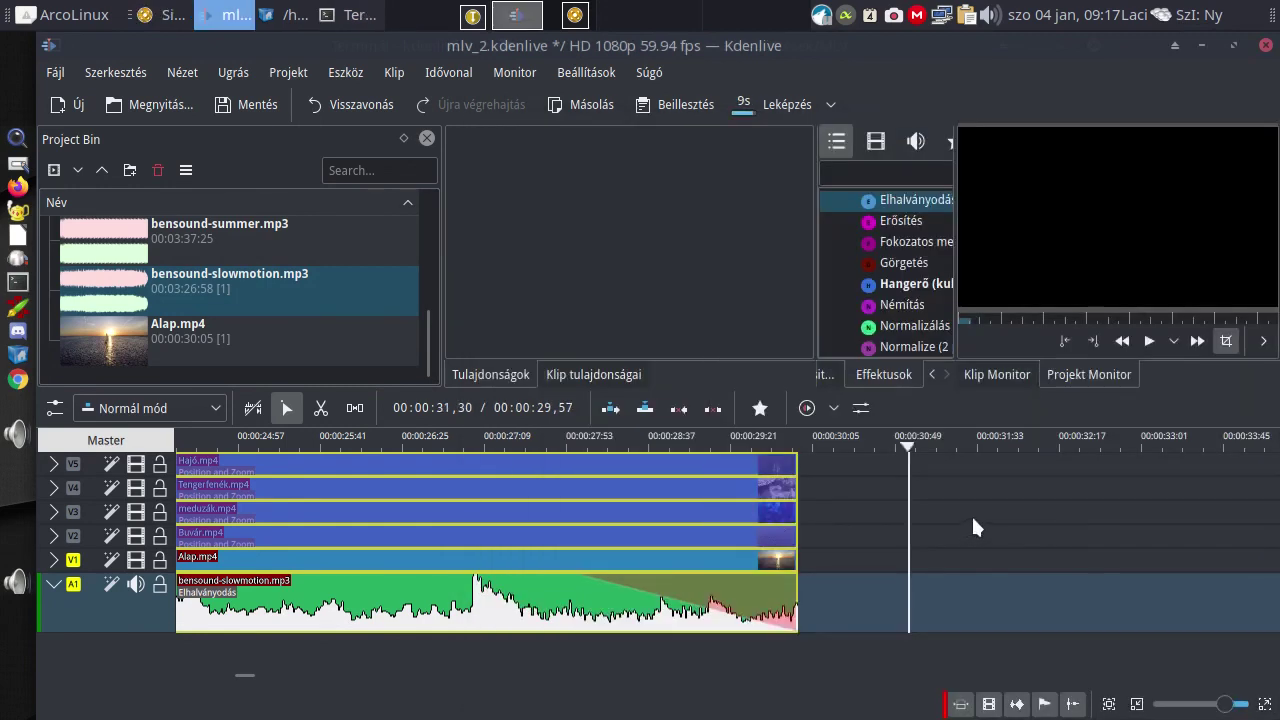